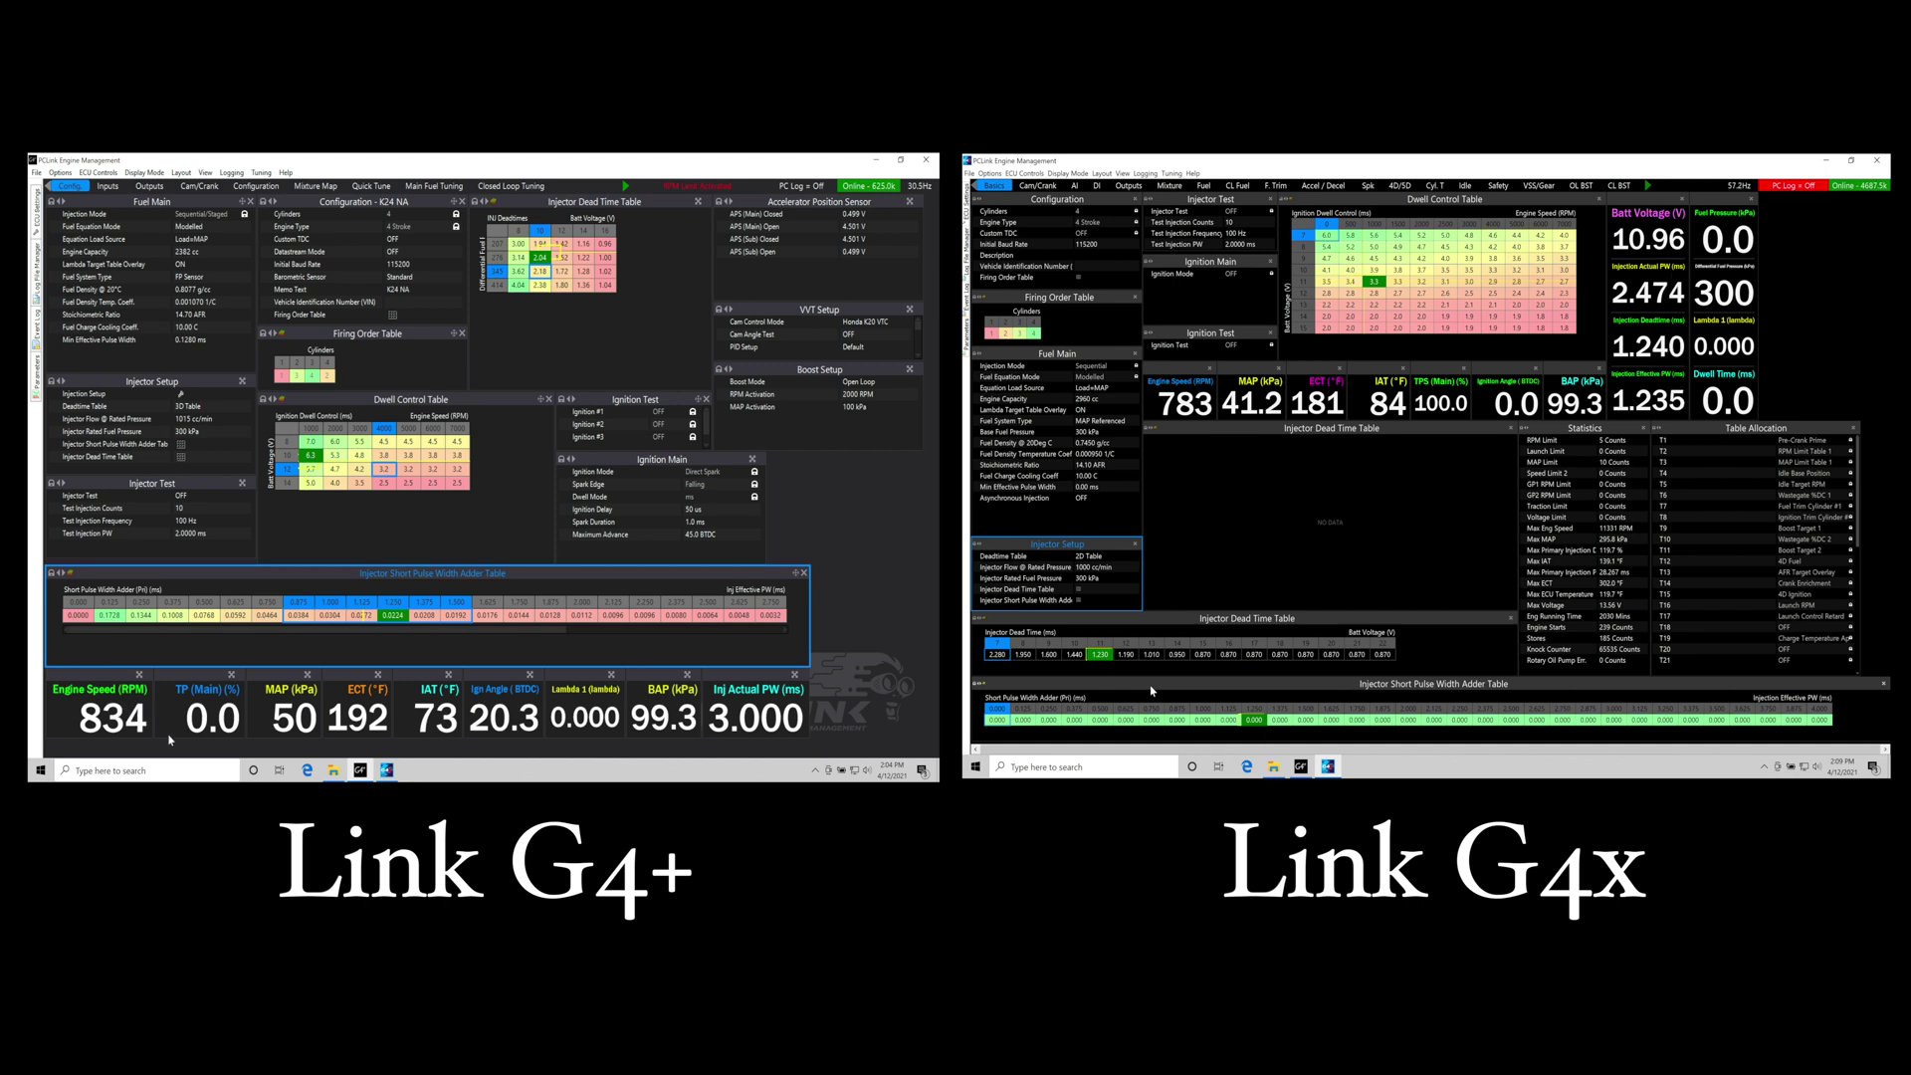
# - Scale the dwell table cells by 1.1 in G4X and by 0.9 in G4+
pyautogui.click(334, 456)
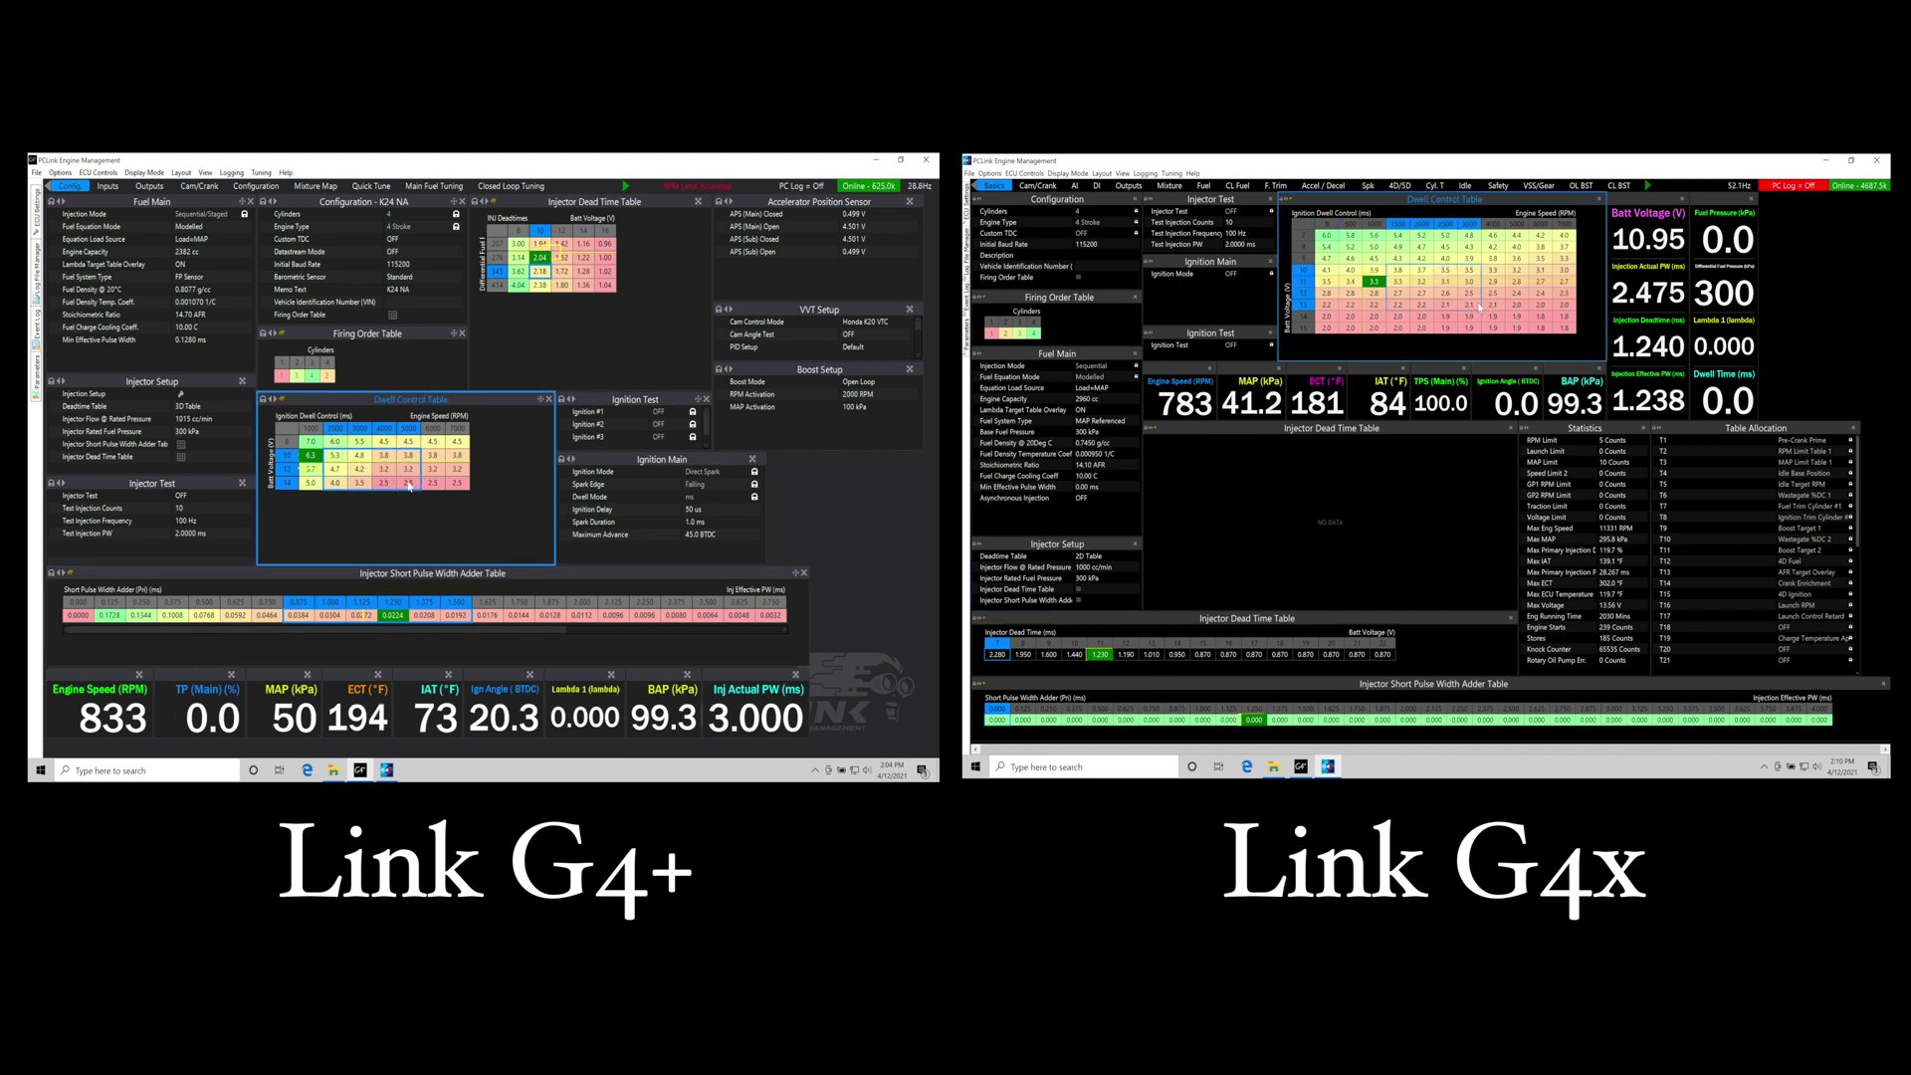
pyautogui.press('*')
pyautogui.press('*')
pyautogui.write('1.1')
pyautogui.press('Return')
pyautogui.write('0.9')
pyautogui.click(416, 487)
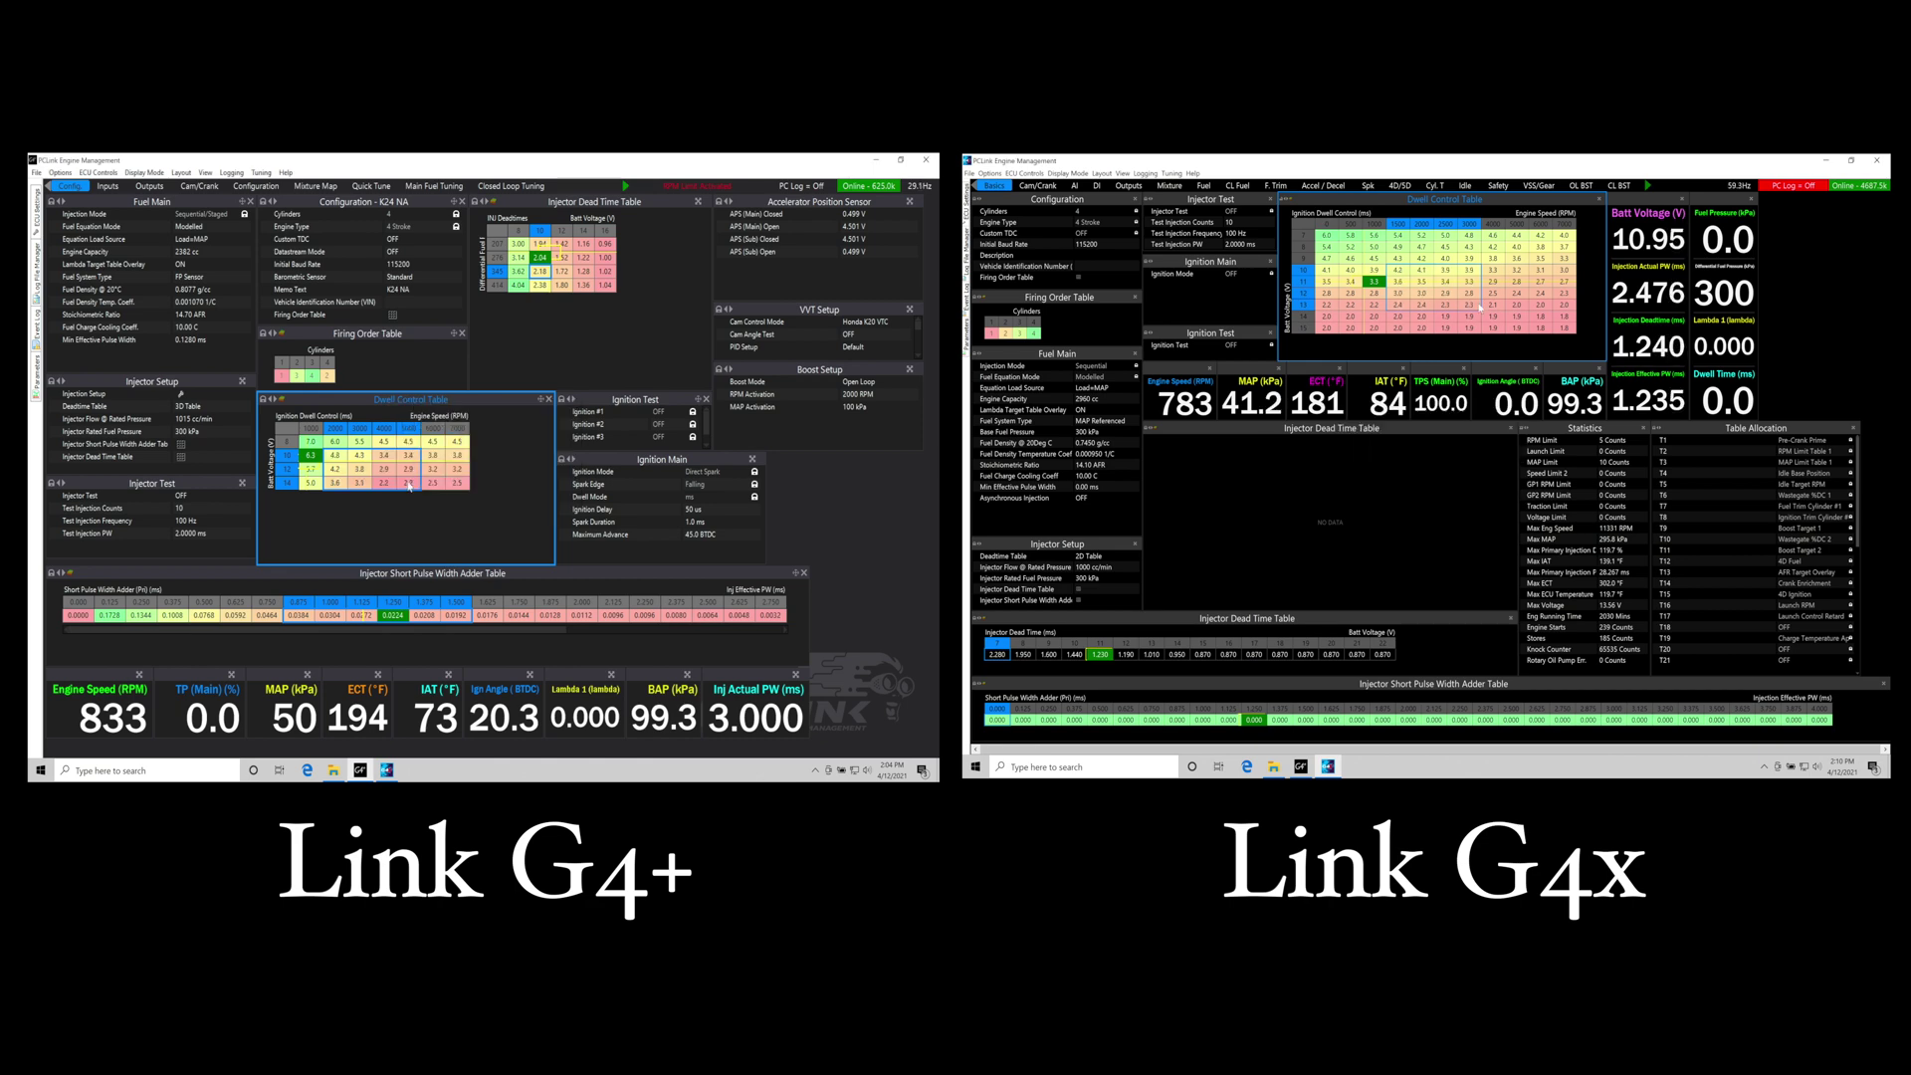
# - Bring up the main fuel tables in both windows and check Fuel Table 1's axis setup
pyautogui.click(1339, 189)
pyautogui.click(324, 188)
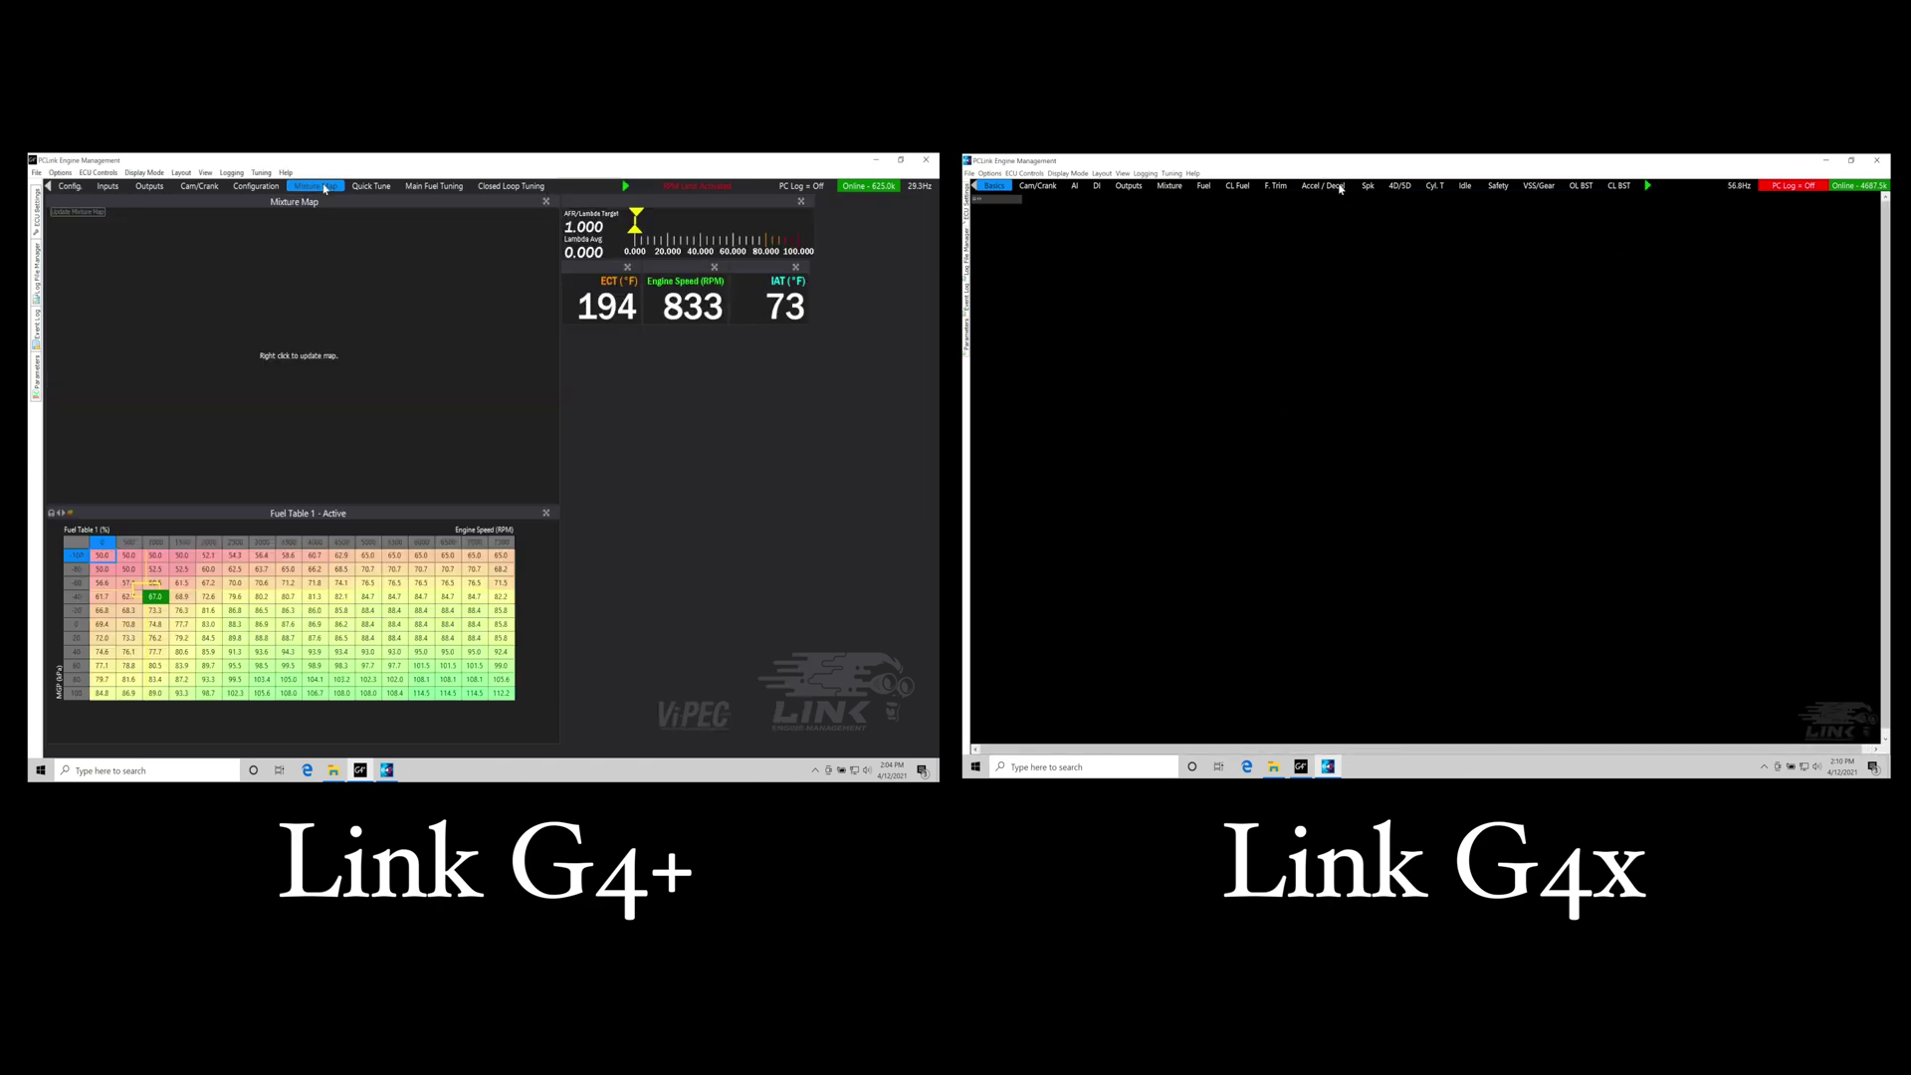
pyautogui.click(434, 186)
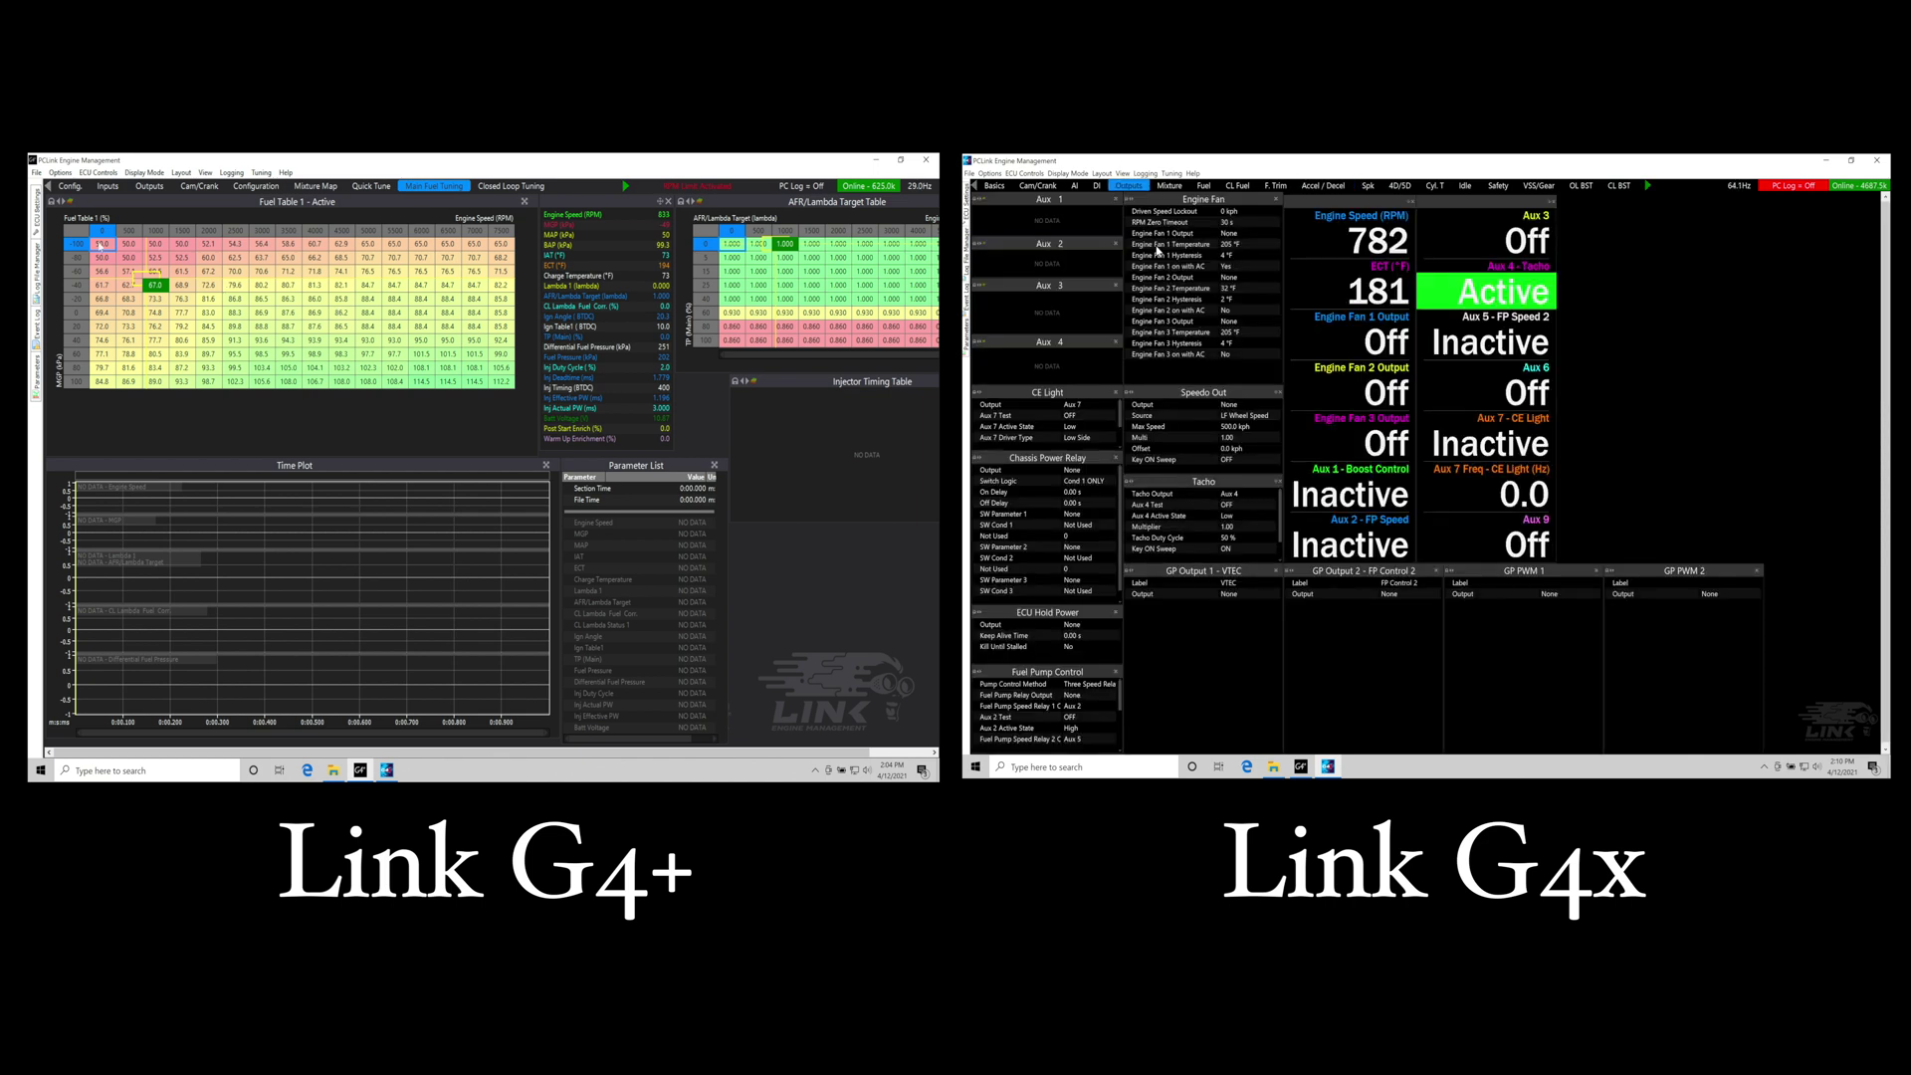
pyautogui.click(86, 234)
pyautogui.press('a')
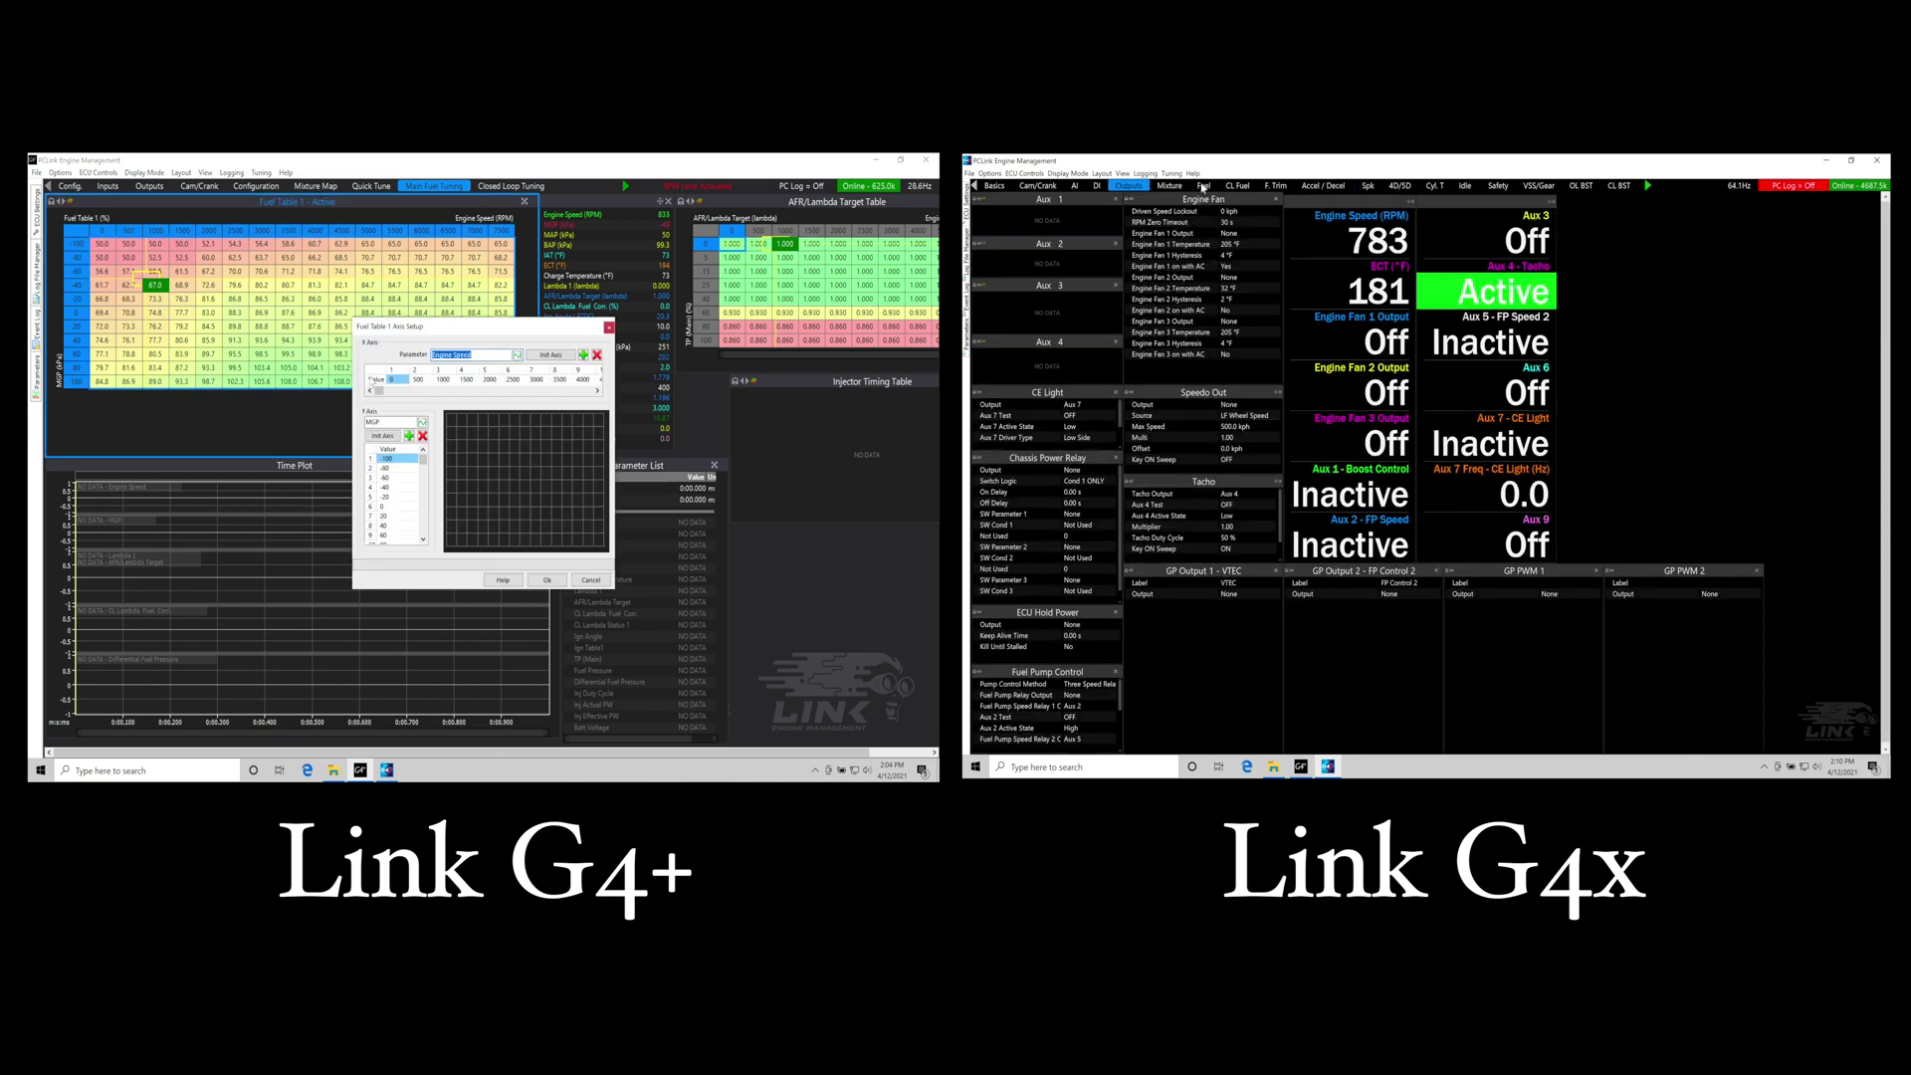
pyautogui.click(1204, 186)
pyautogui.click(608, 327)
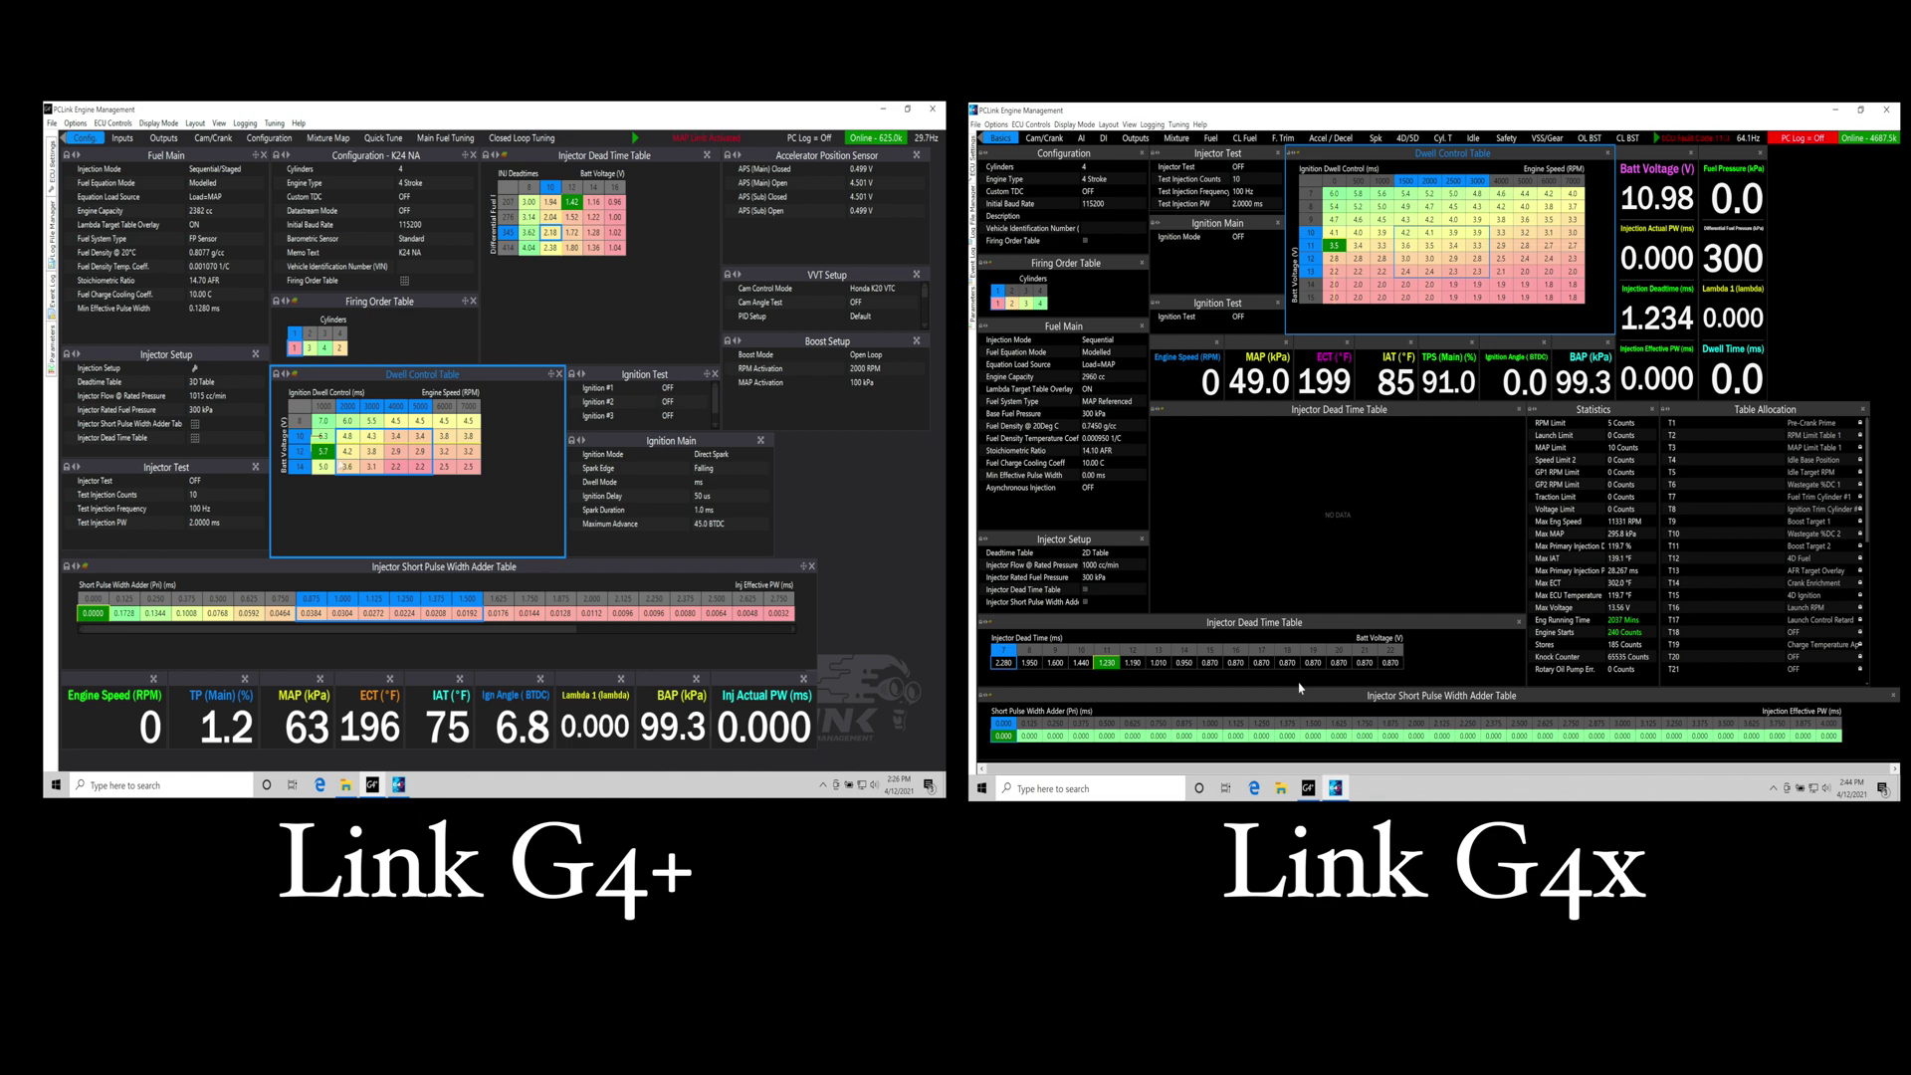
# - Enable ECU logging in both windows: 100 Hz default for G4+, 1000 Hz for G4X
pyautogui.click(245, 123)
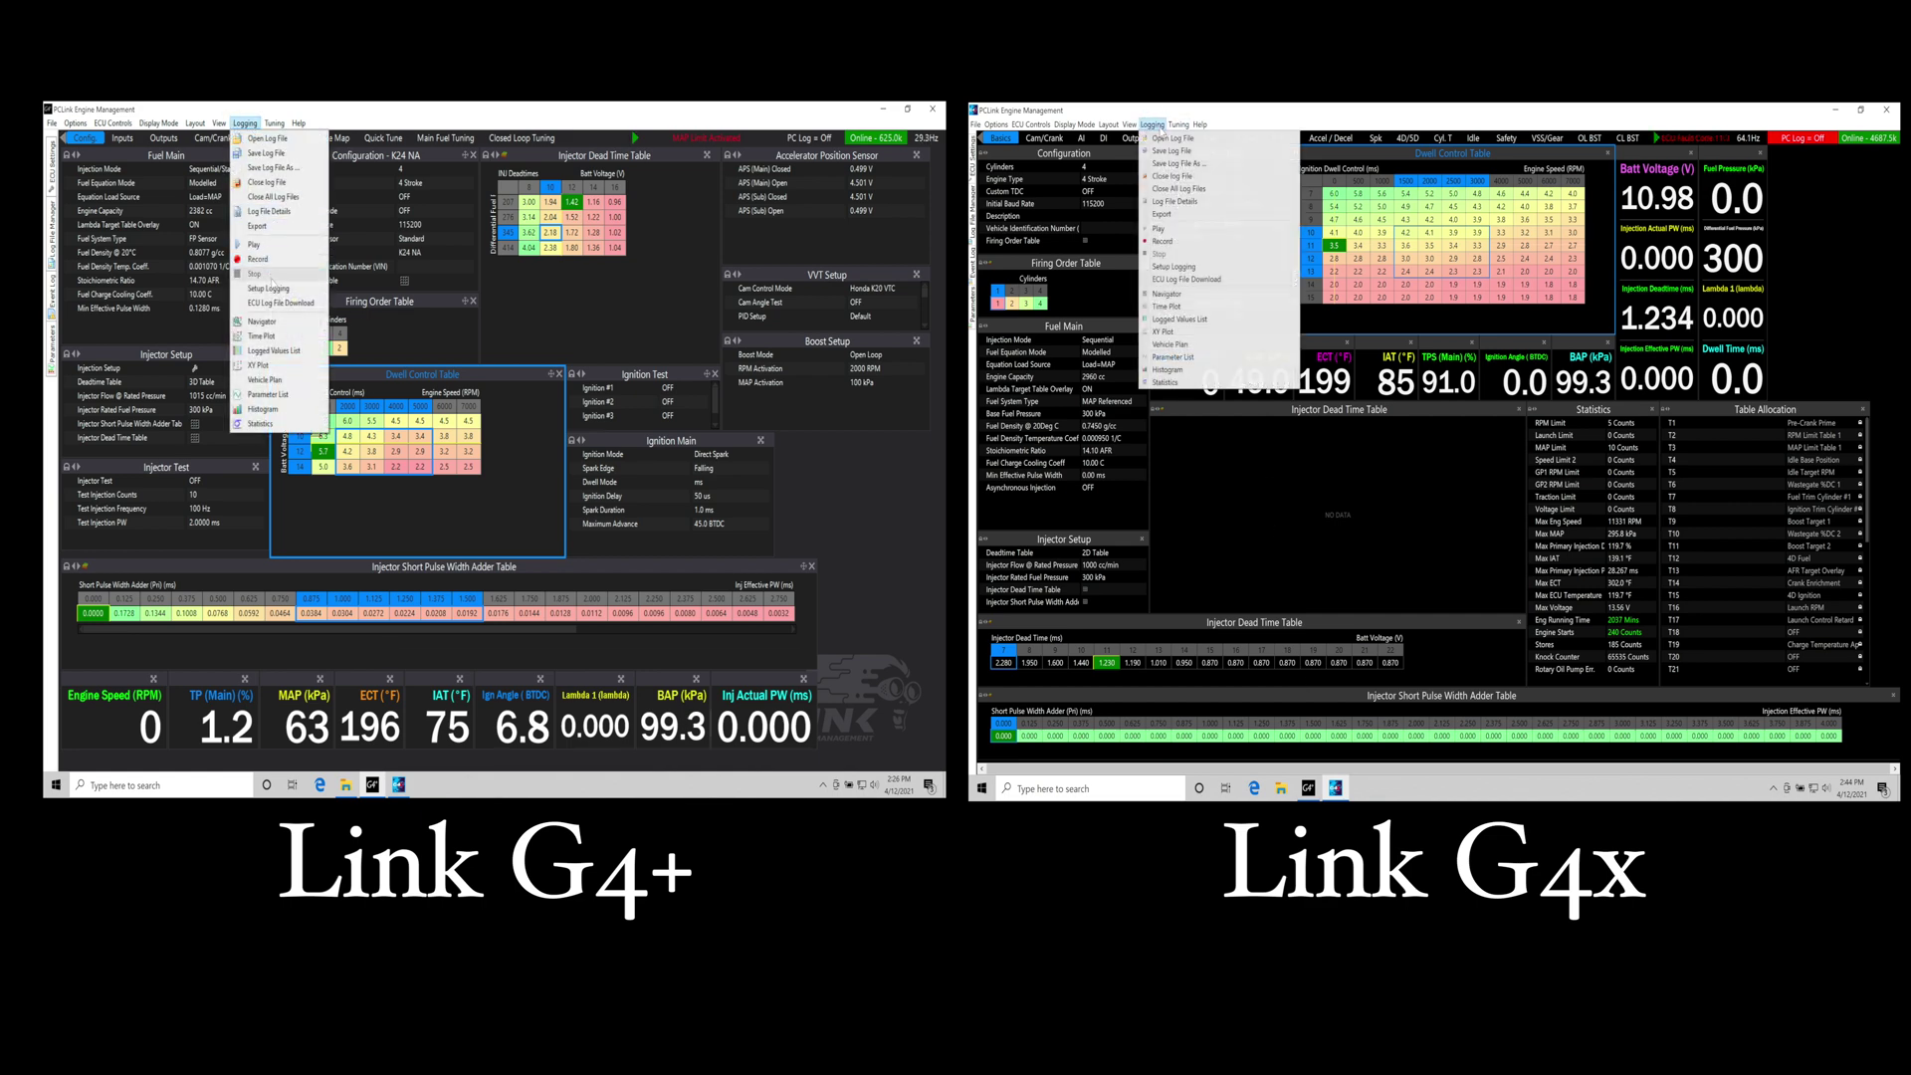
pyautogui.click(269, 288)
pyautogui.click(1175, 267)
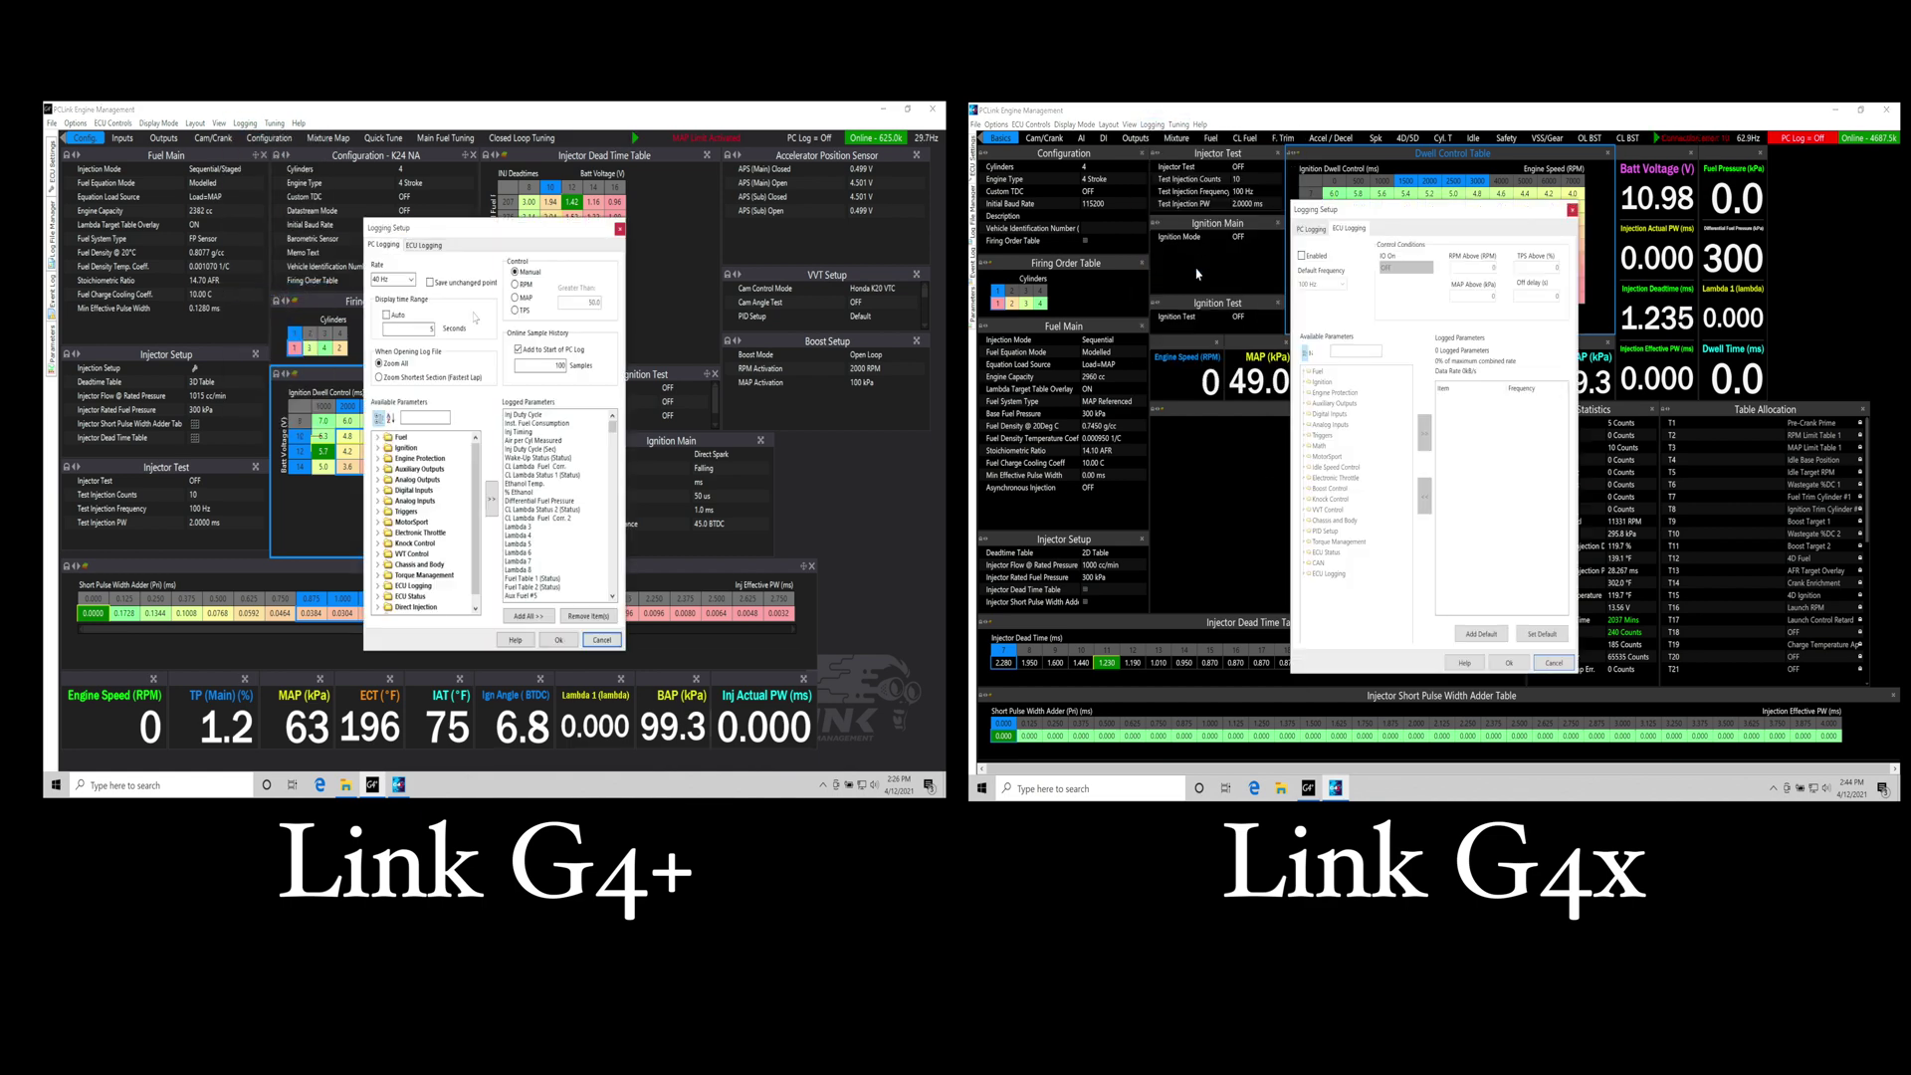
pyautogui.click(424, 243)
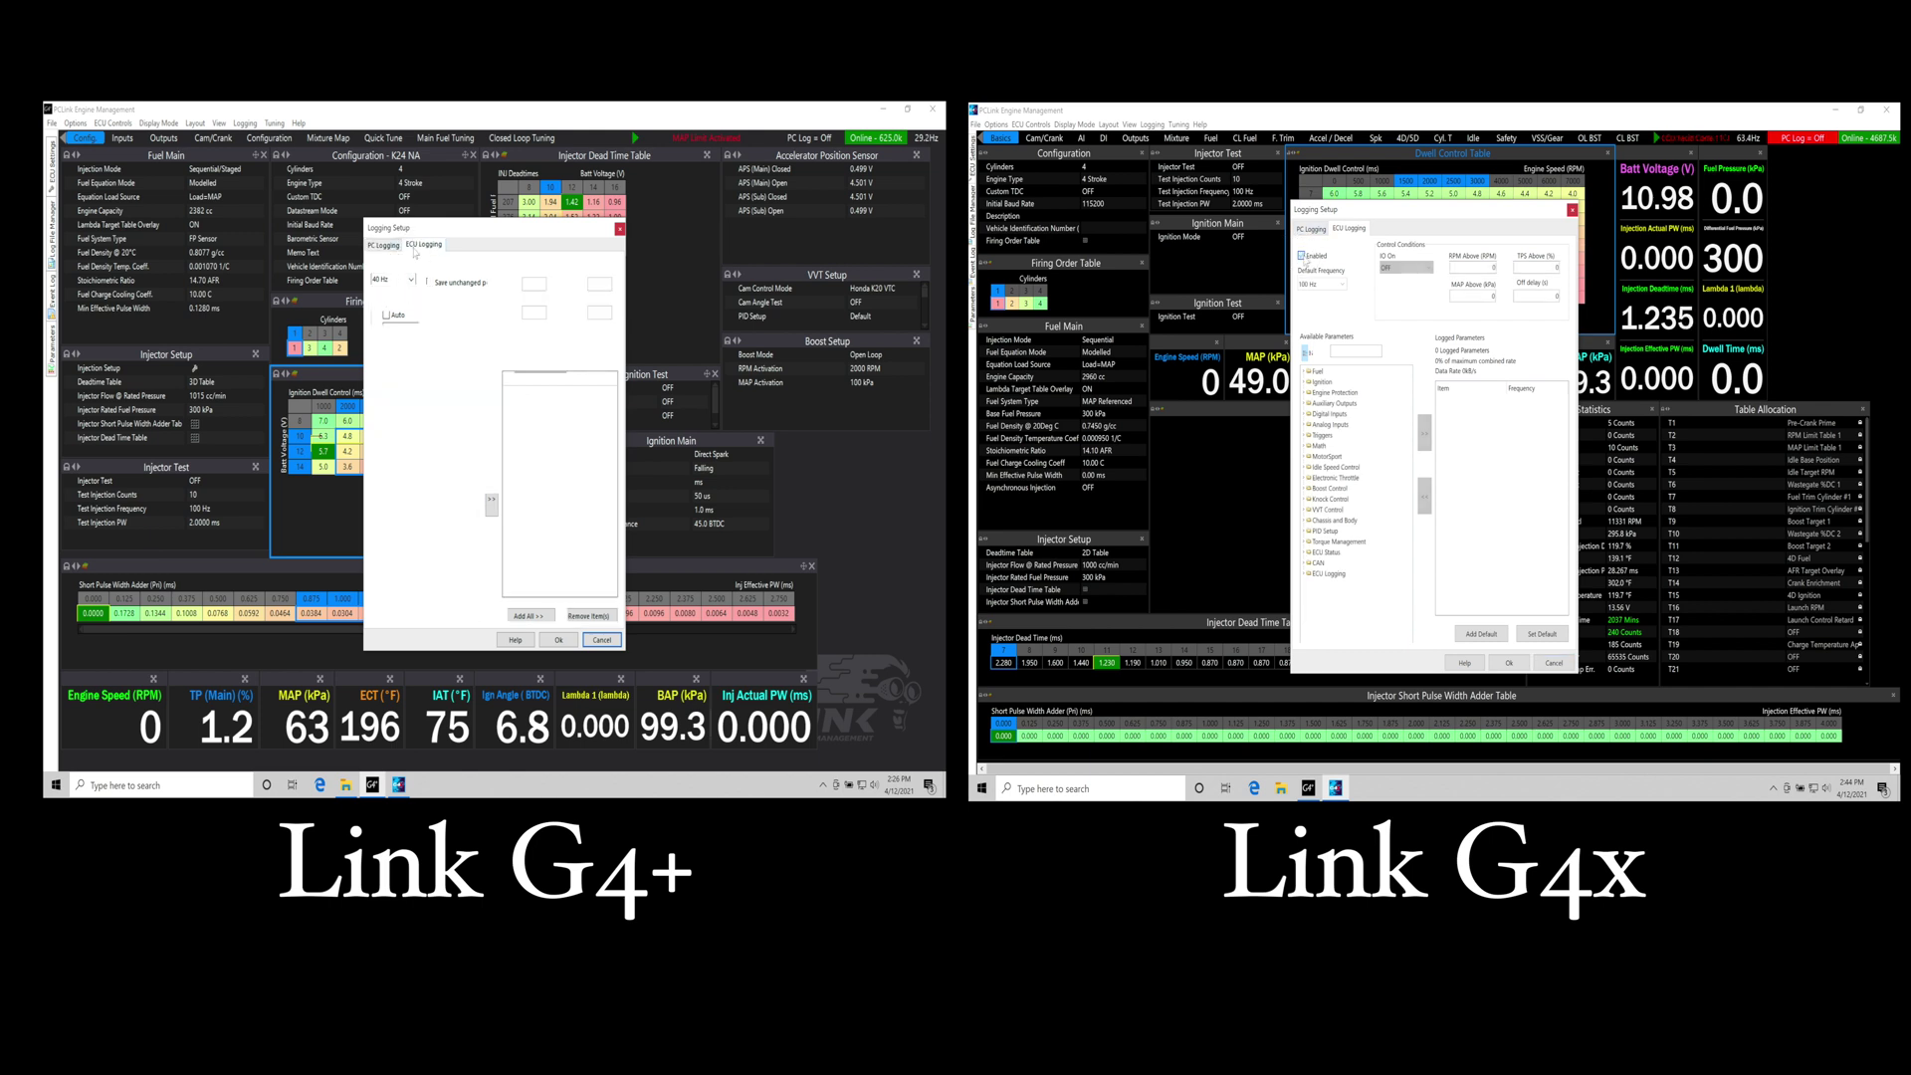
pyautogui.click(1302, 256)
pyautogui.click(376, 279)
pyautogui.click(1341, 285)
pyautogui.click(413, 318)
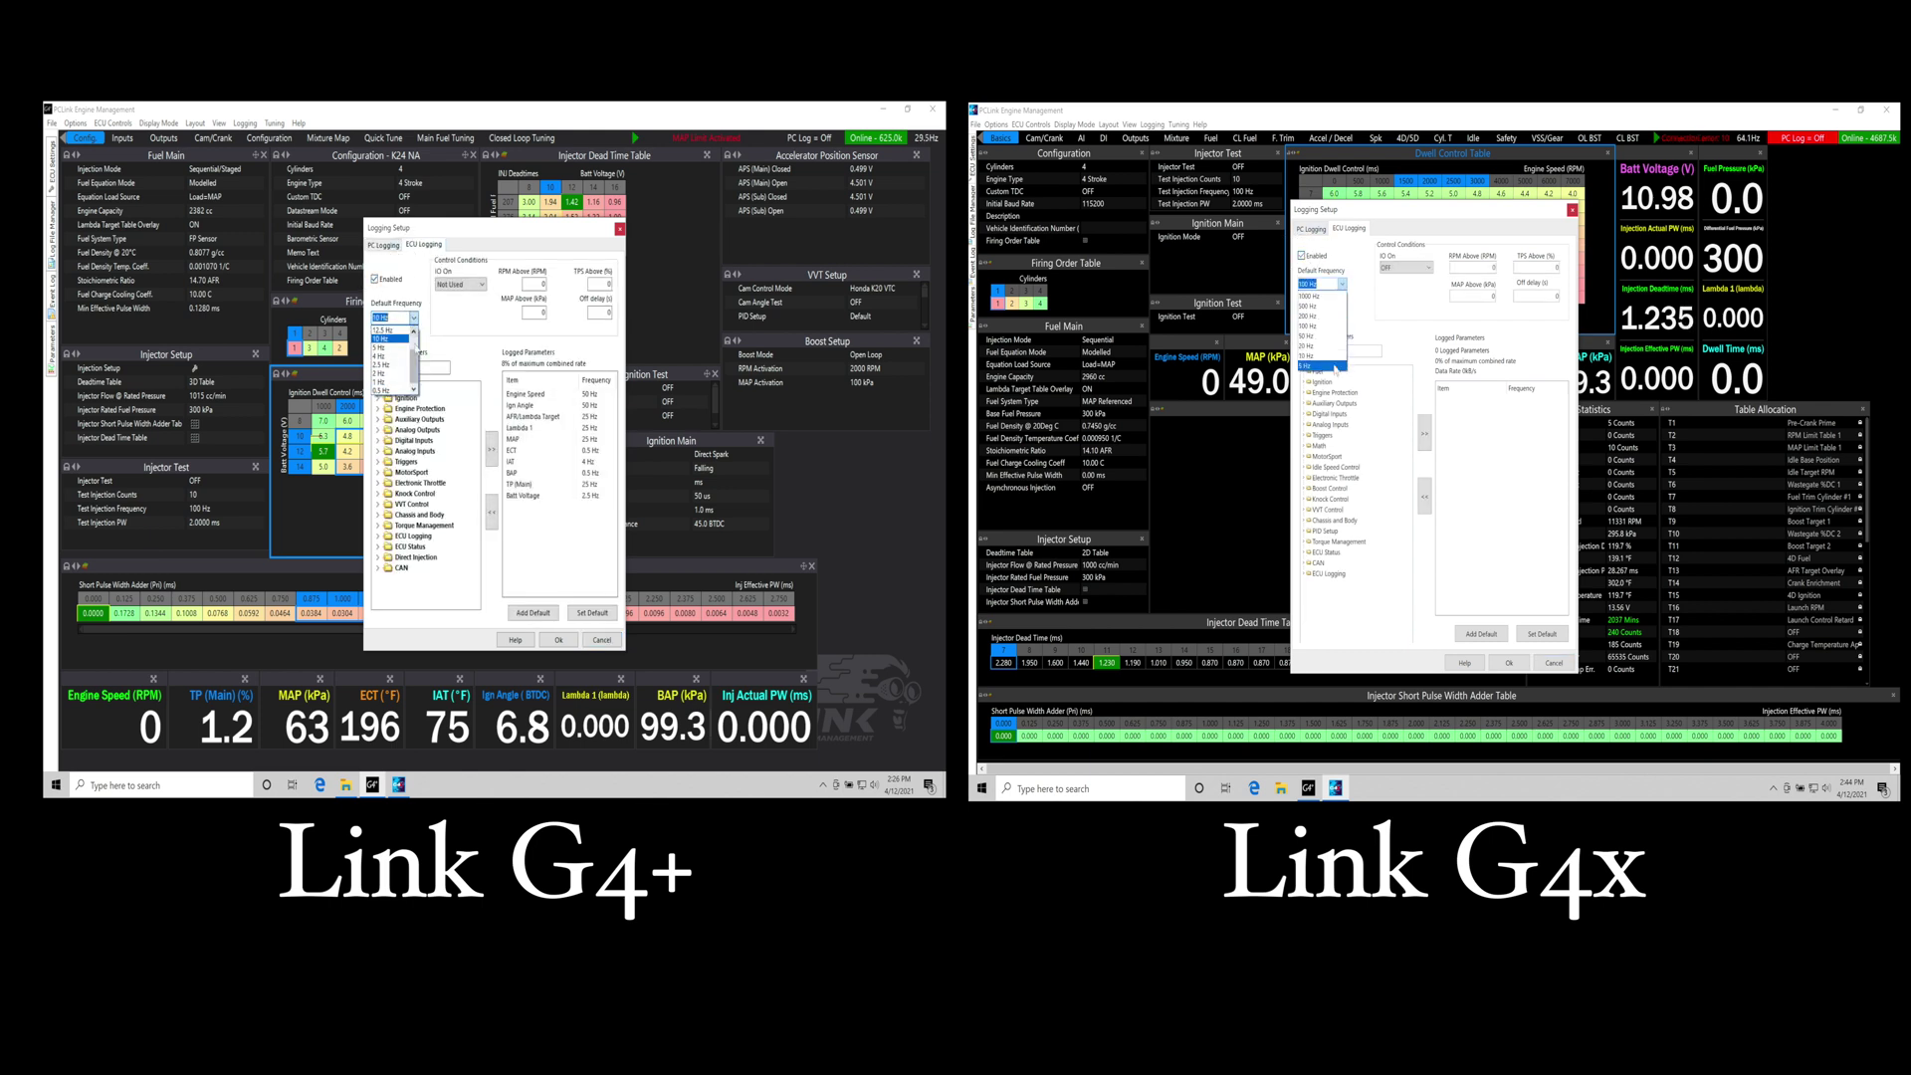
pyautogui.scroll(1, 411, 356)
pyautogui.click(1333, 295)
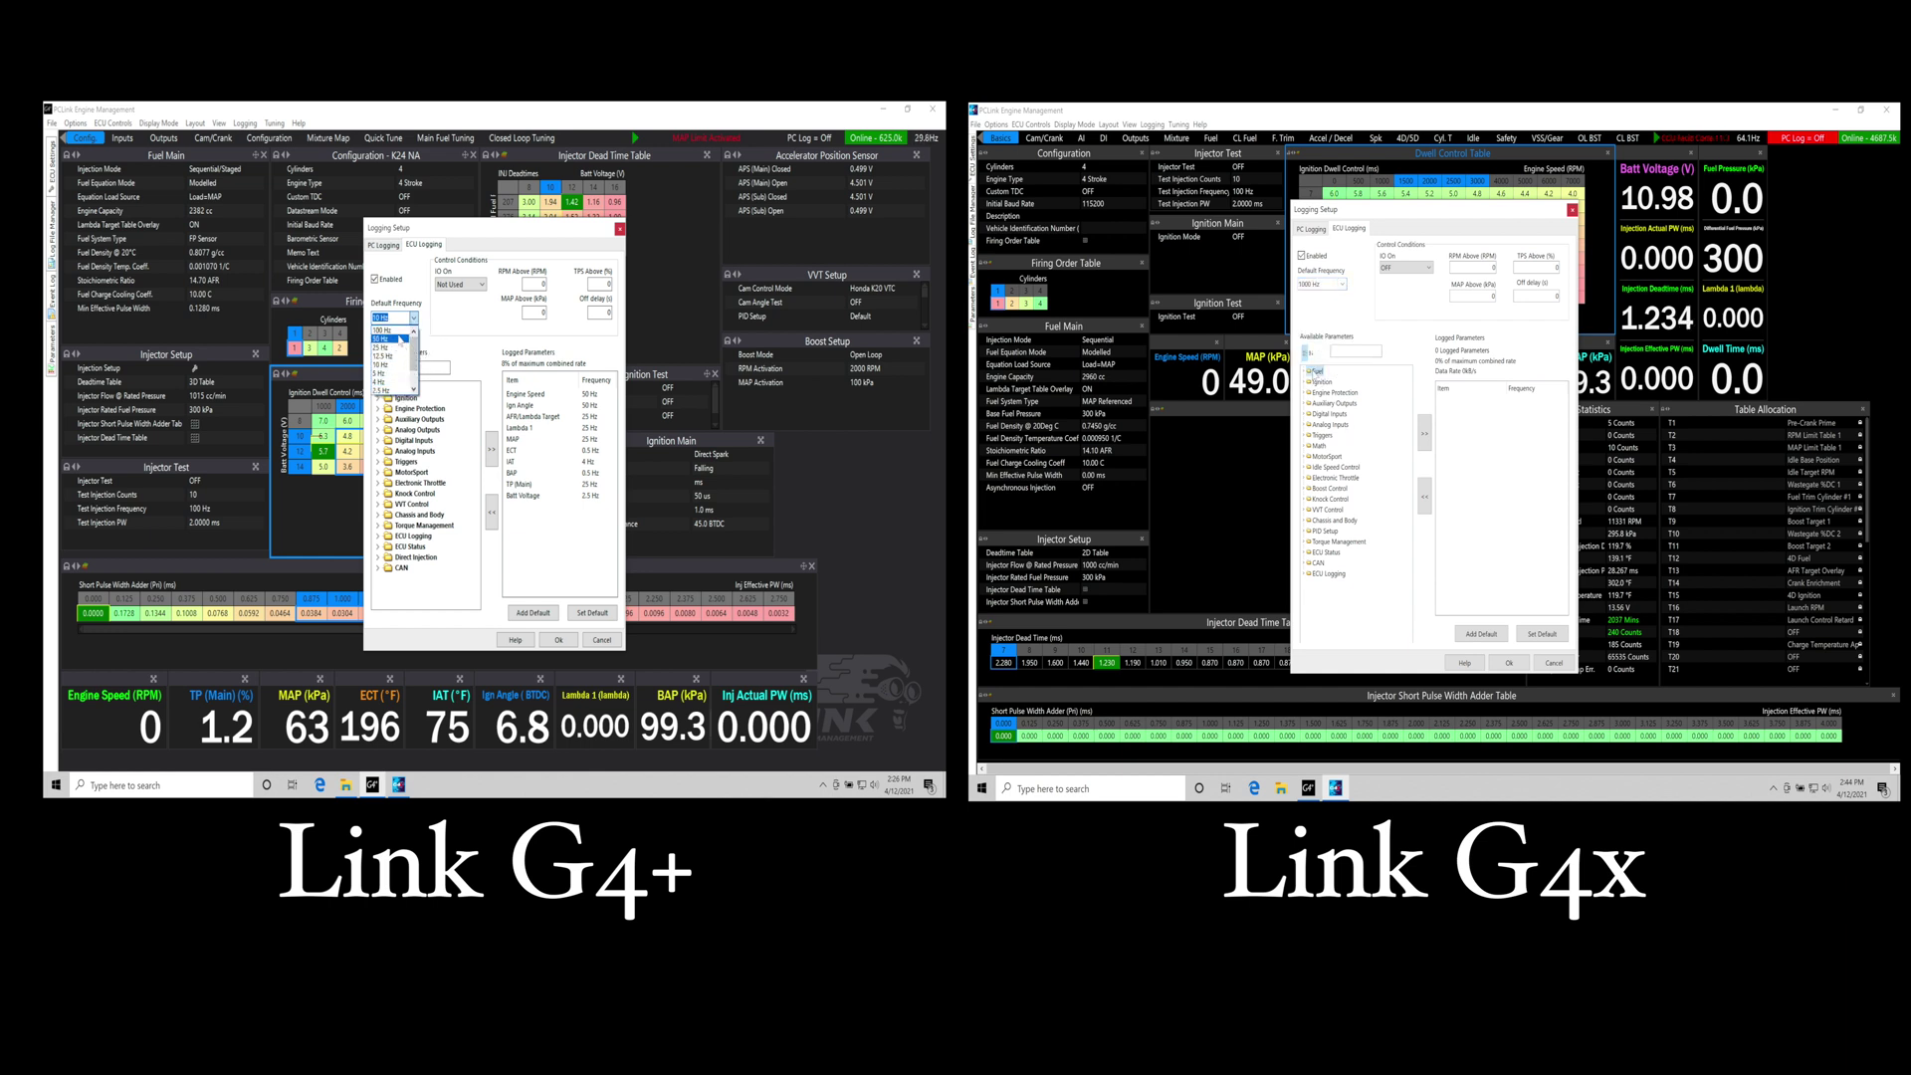
pyautogui.click(381, 329)
# - Add the Fuel, Ignition and Analog Inputs parameter groups to the ECU log
pyautogui.click(1425, 434)
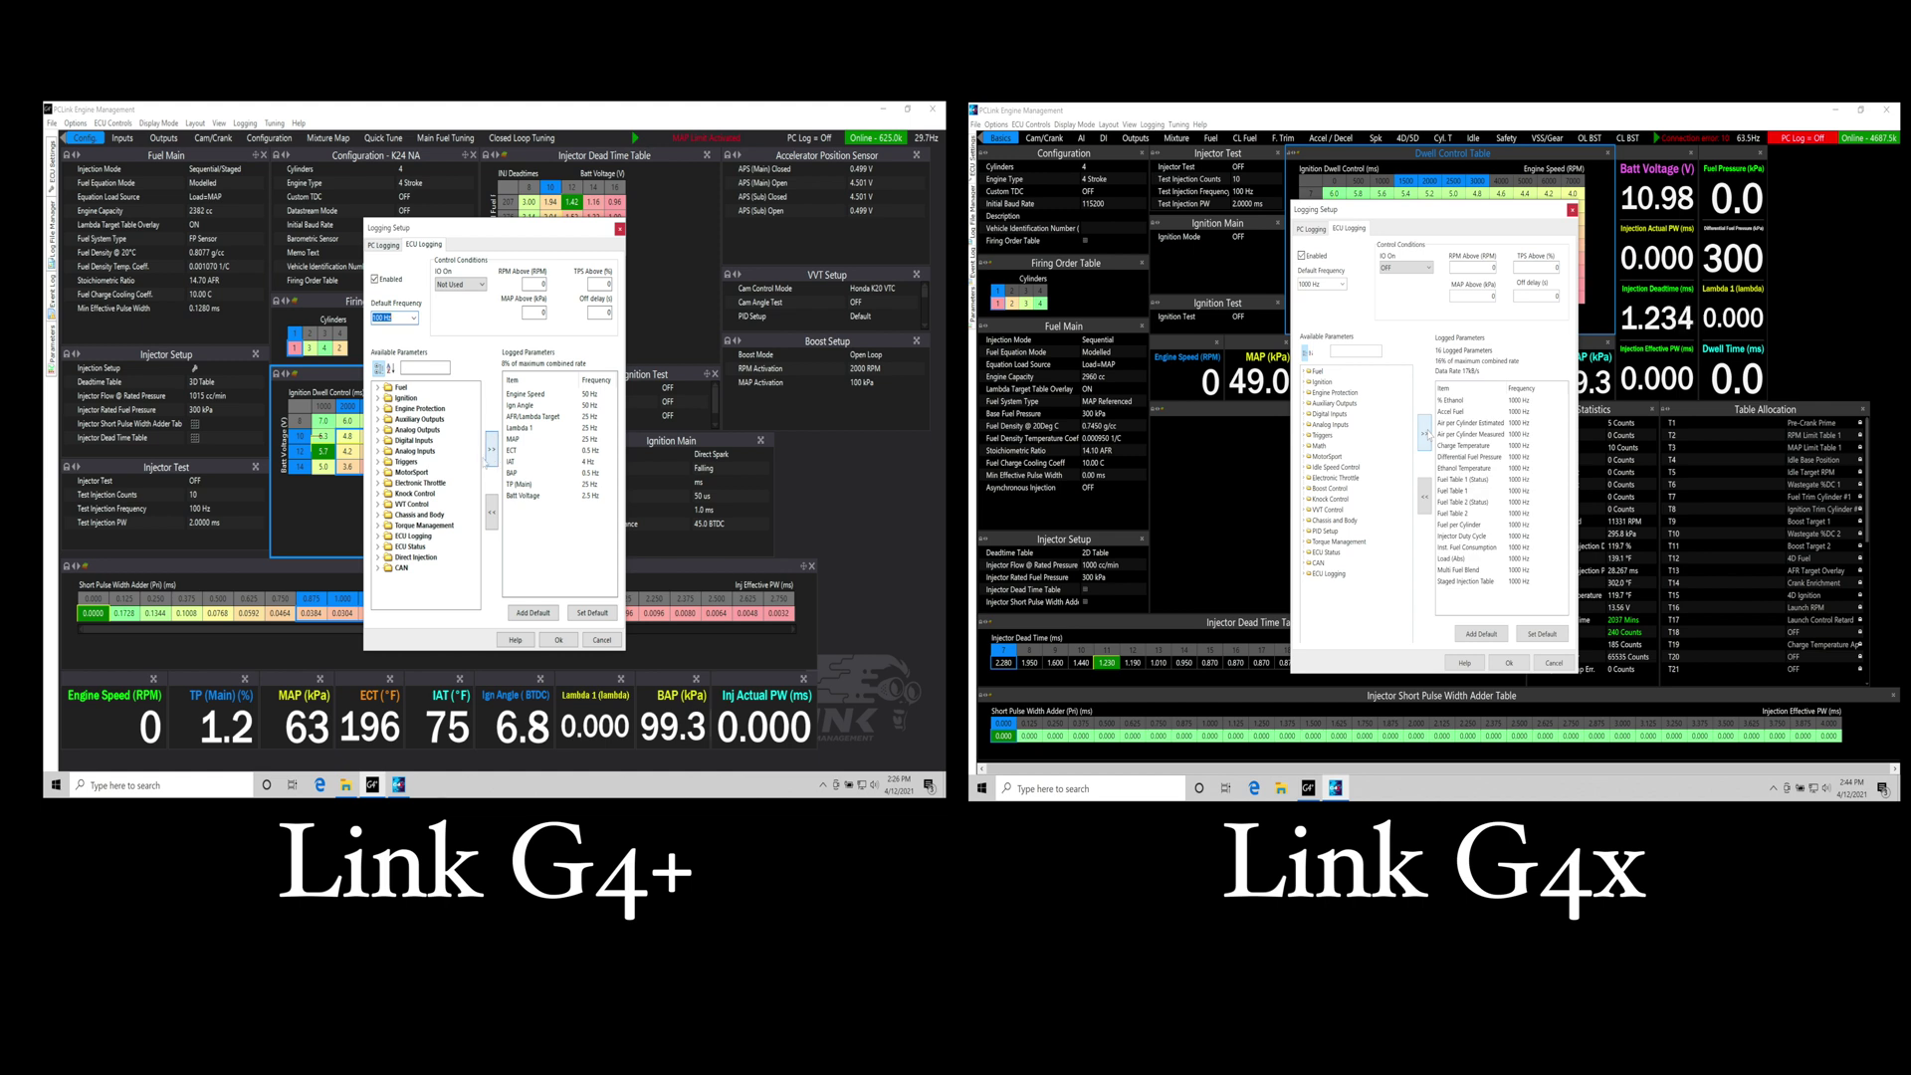
pyautogui.click(1324, 385)
pyautogui.click(401, 387)
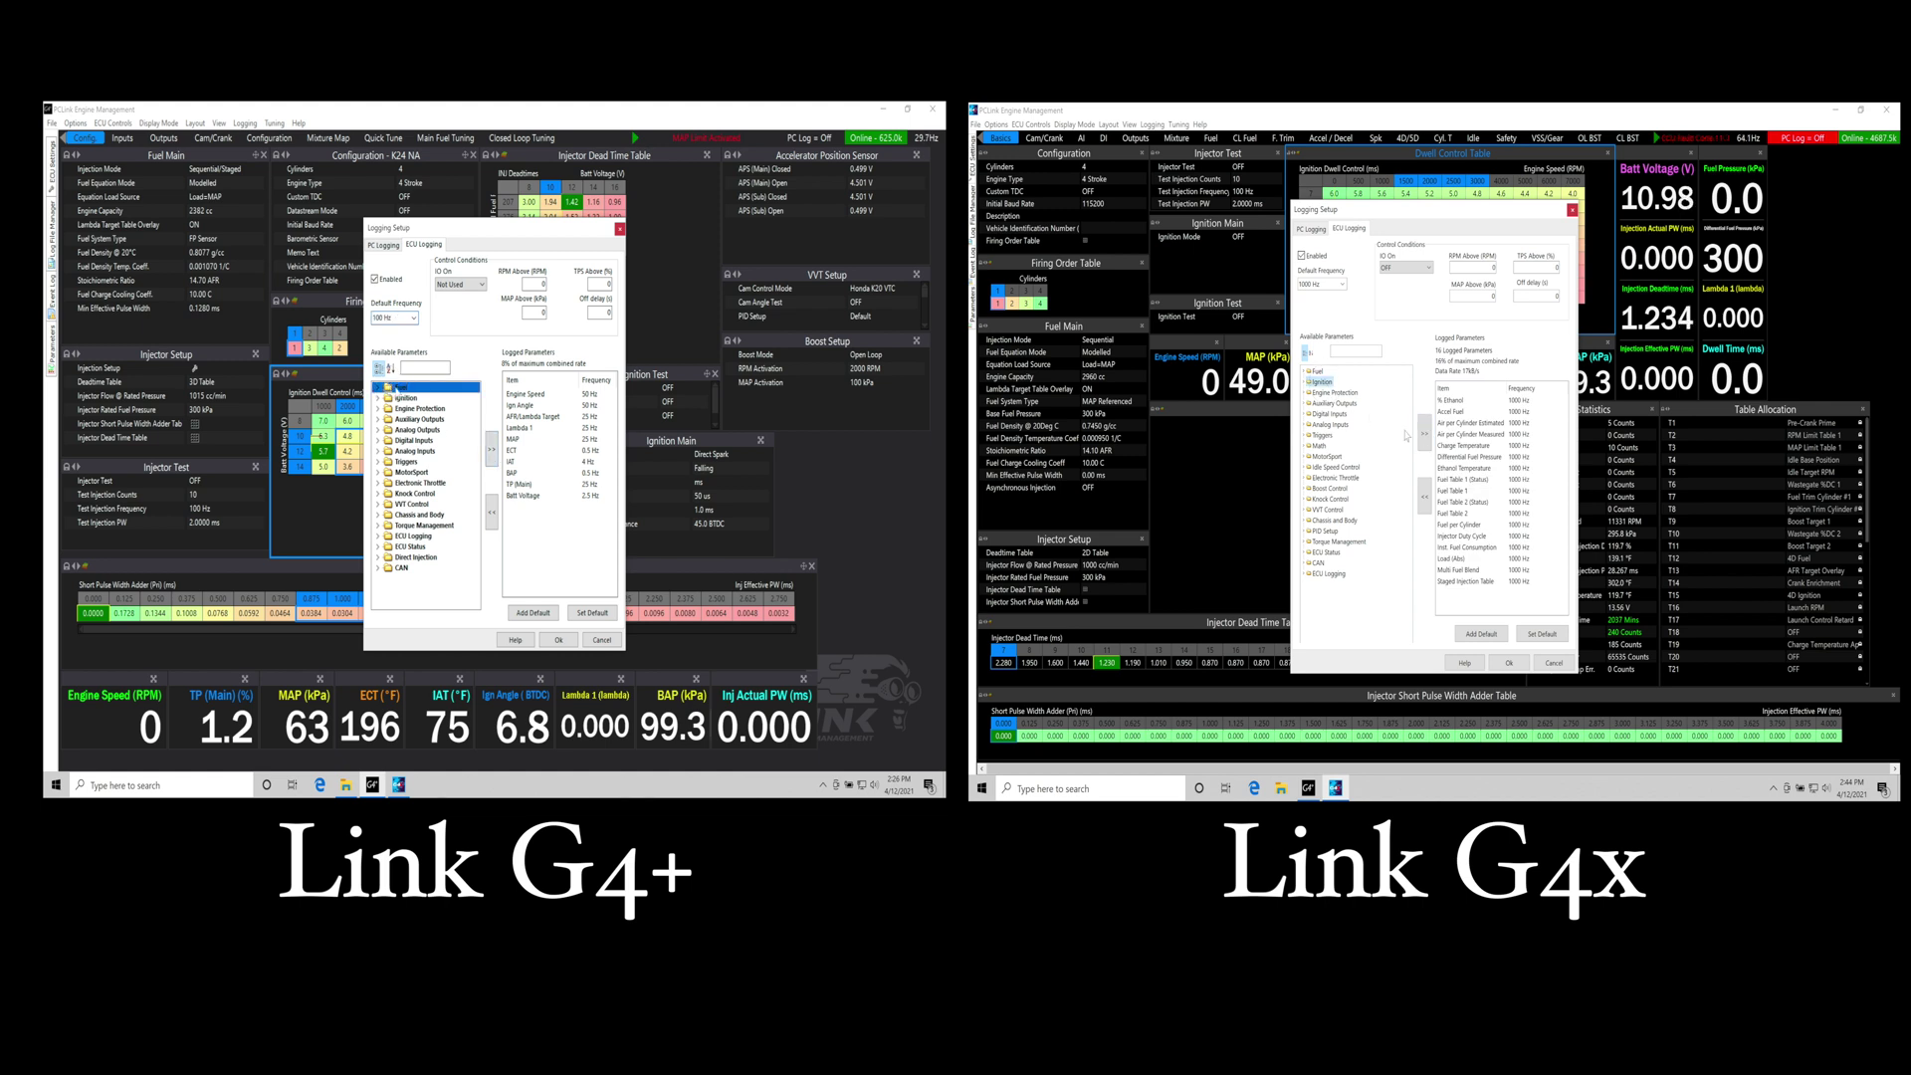
pyautogui.click(1425, 434)
pyautogui.click(491, 449)
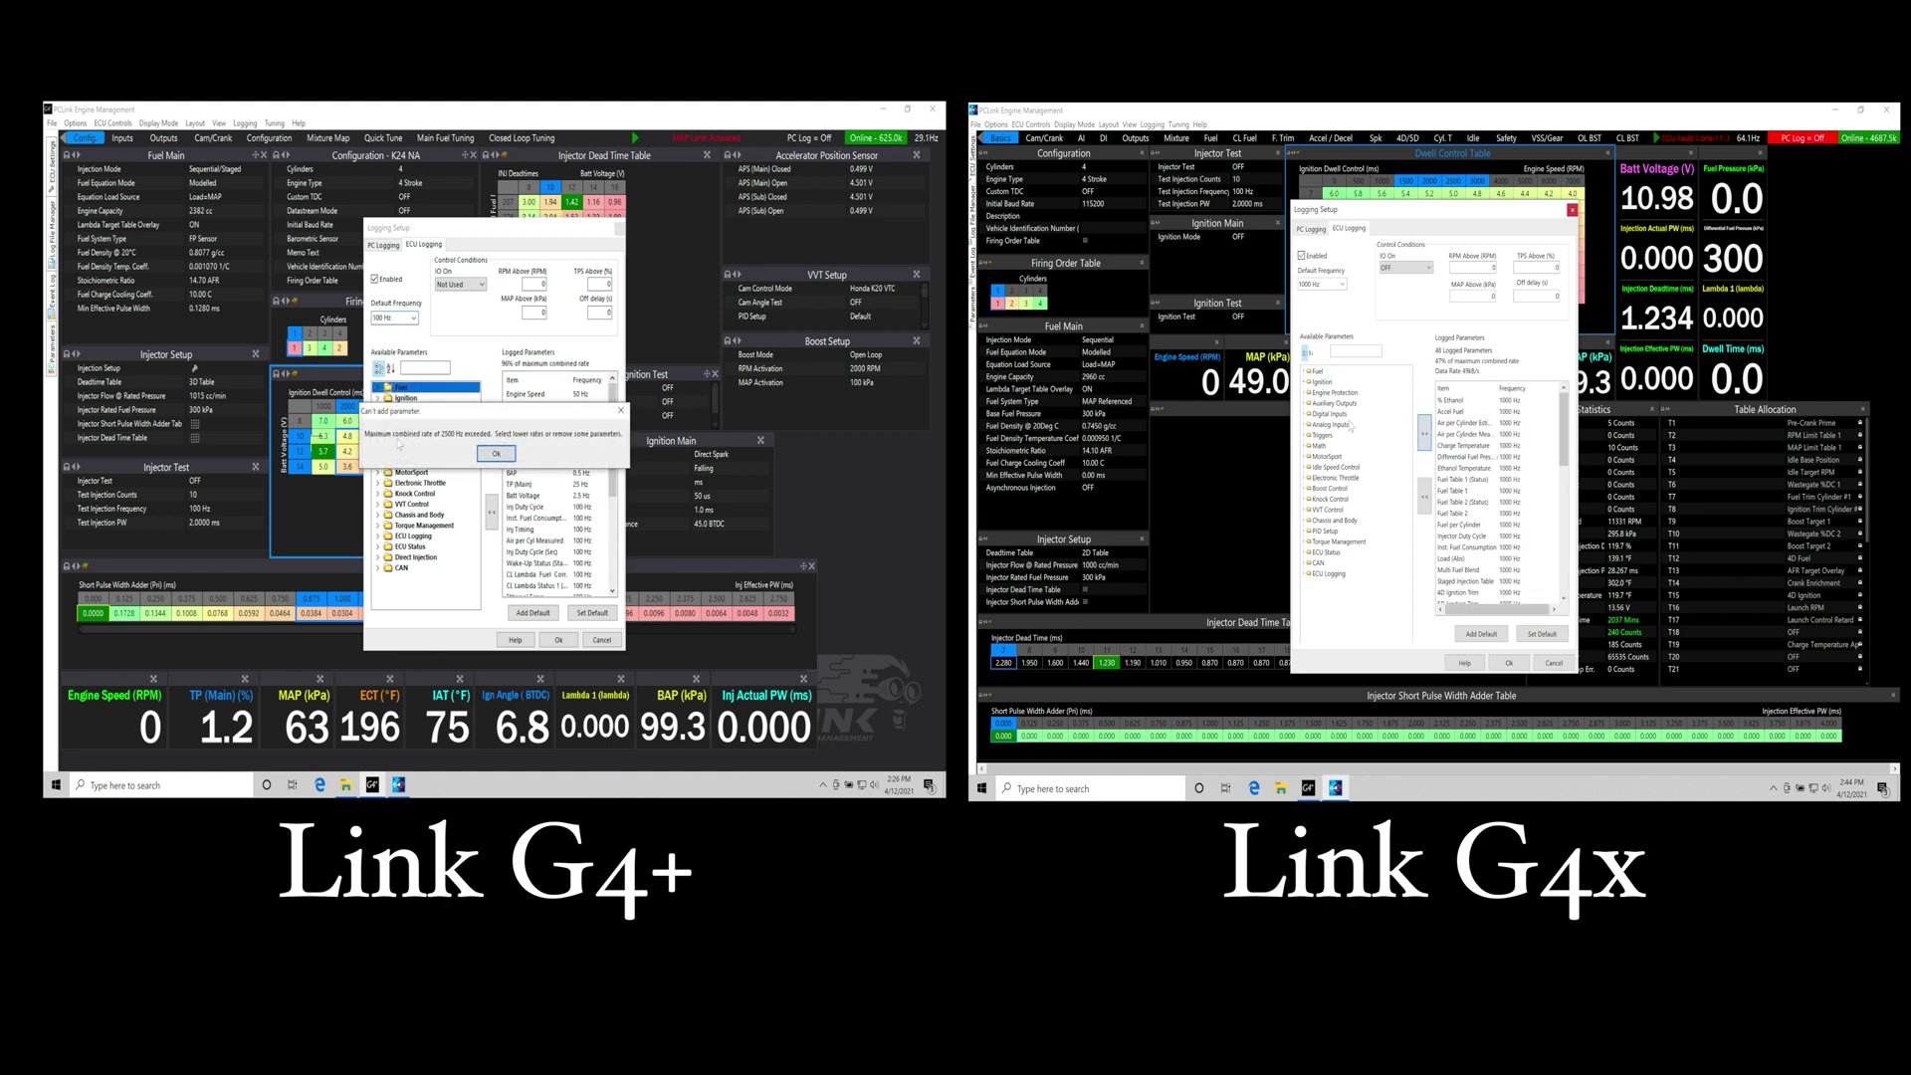
pyautogui.click(1330, 424)
pyautogui.click(1425, 434)
# - Add Boost Control, Chassis and Body and Torque Management groups, then dismiss the capacity warning
pyautogui.click(1330, 487)
pyautogui.click(1426, 434)
pyautogui.click(1330, 499)
pyautogui.click(1426, 438)
pyautogui.click(1330, 519)
pyautogui.click(1425, 434)
pyautogui.click(1336, 542)
pyautogui.click(1425, 434)
pyautogui.click(1432, 445)
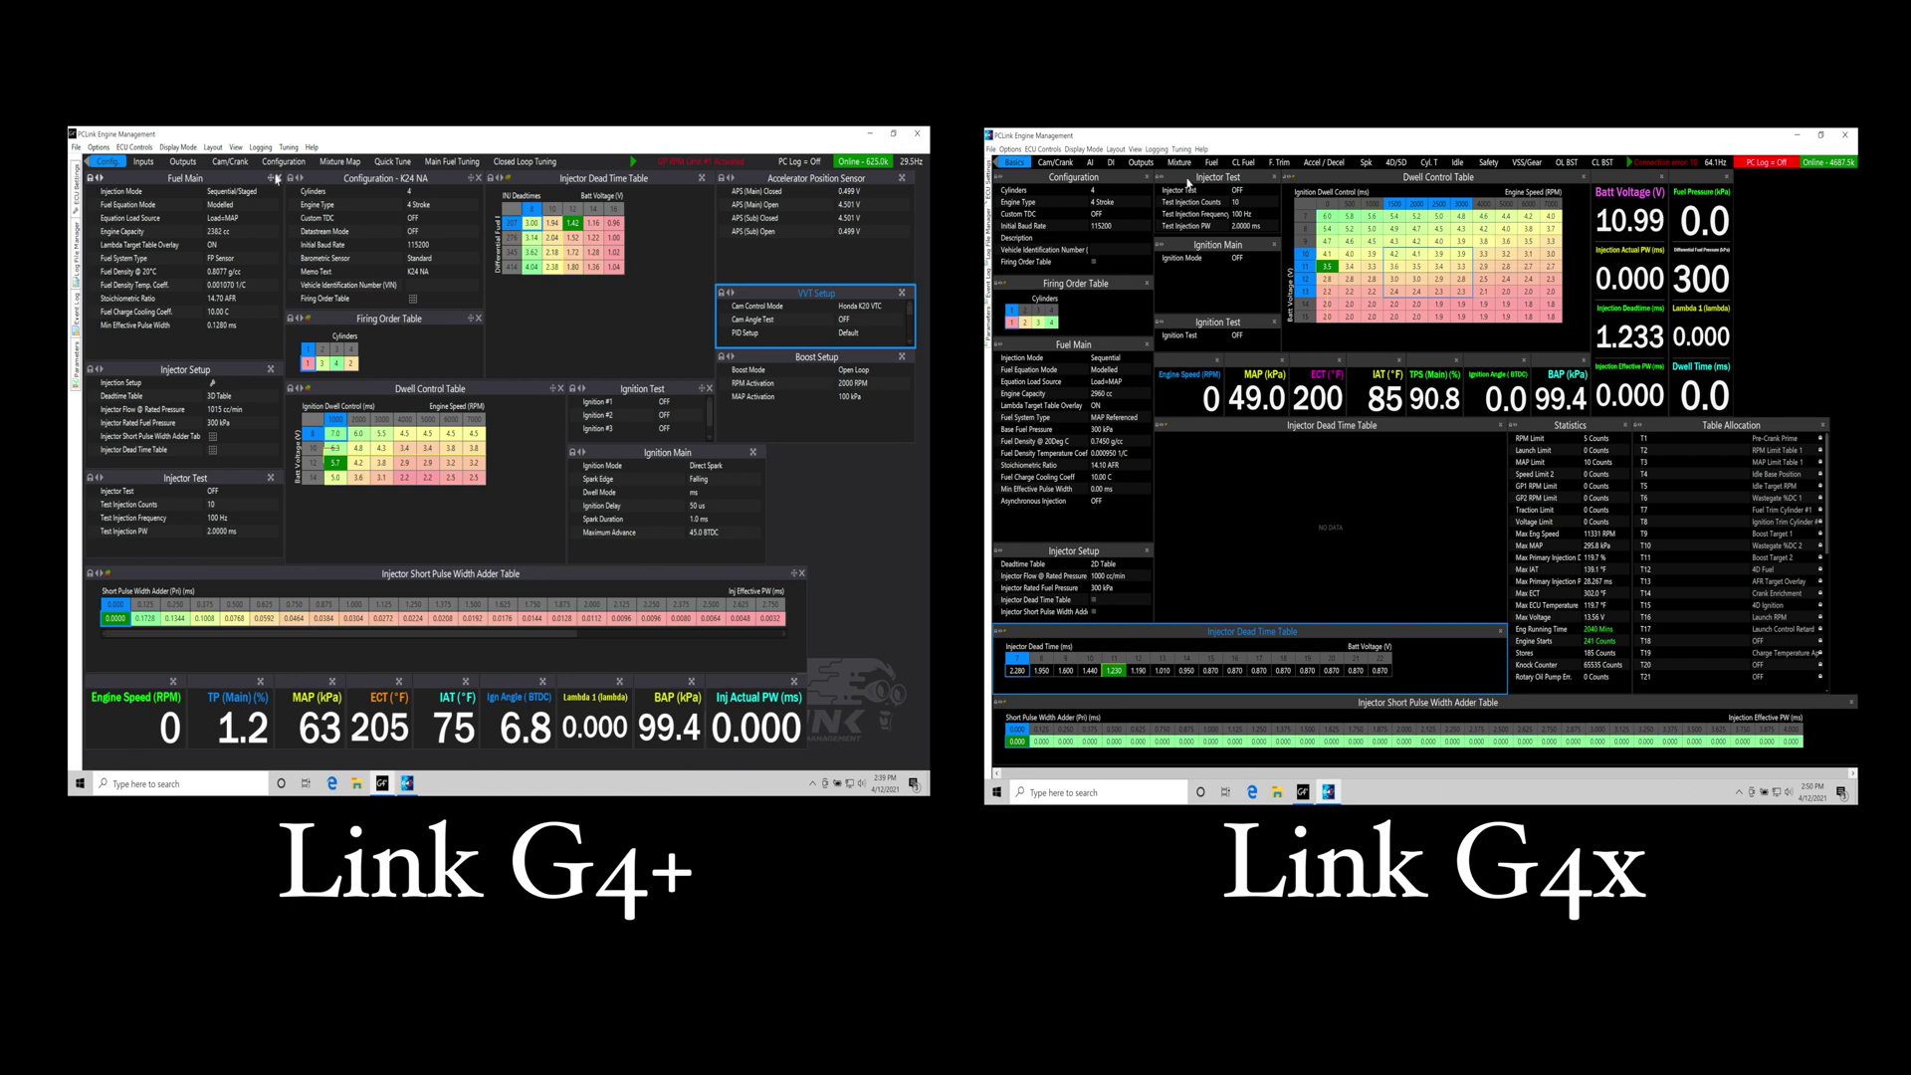
# - Save the G4+ ECU log to the Desktop and download log 7 from the G4X
pyautogui.click(1157, 149)
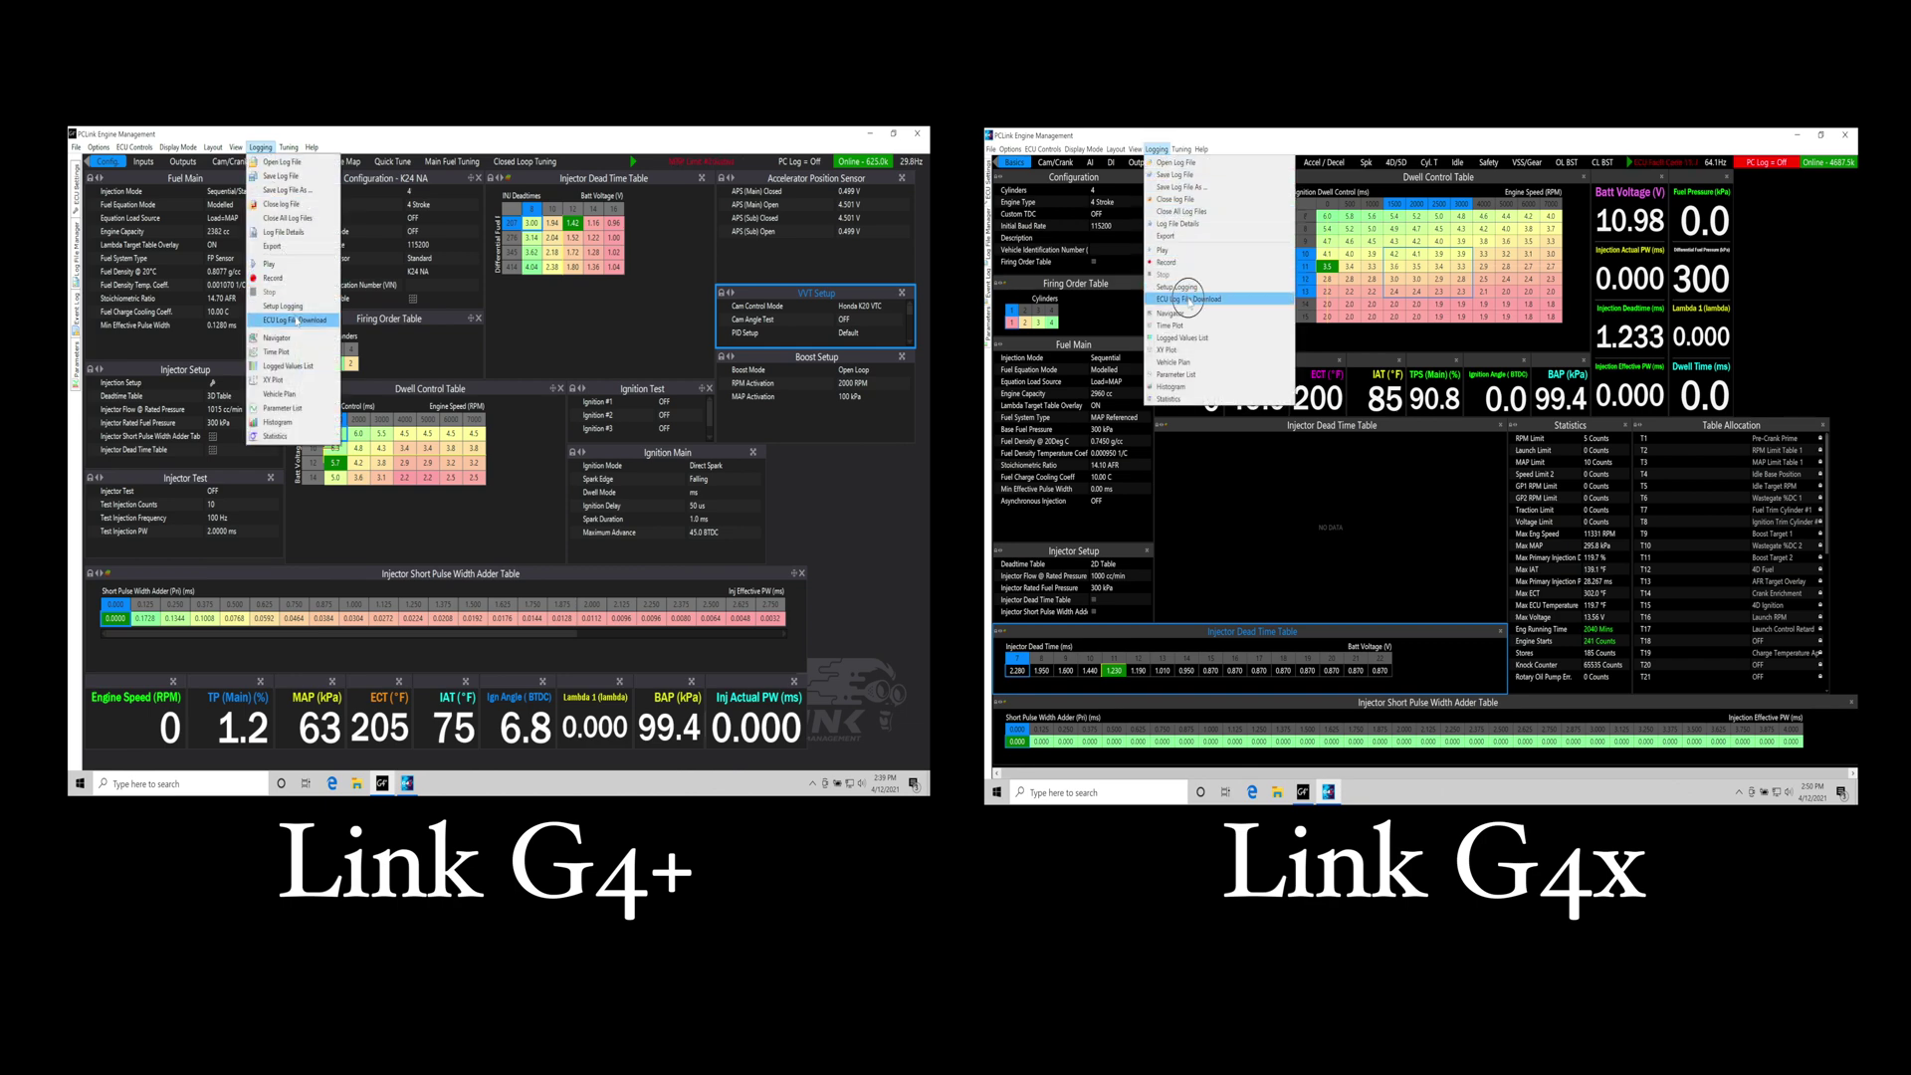
pyautogui.click(1188, 299)
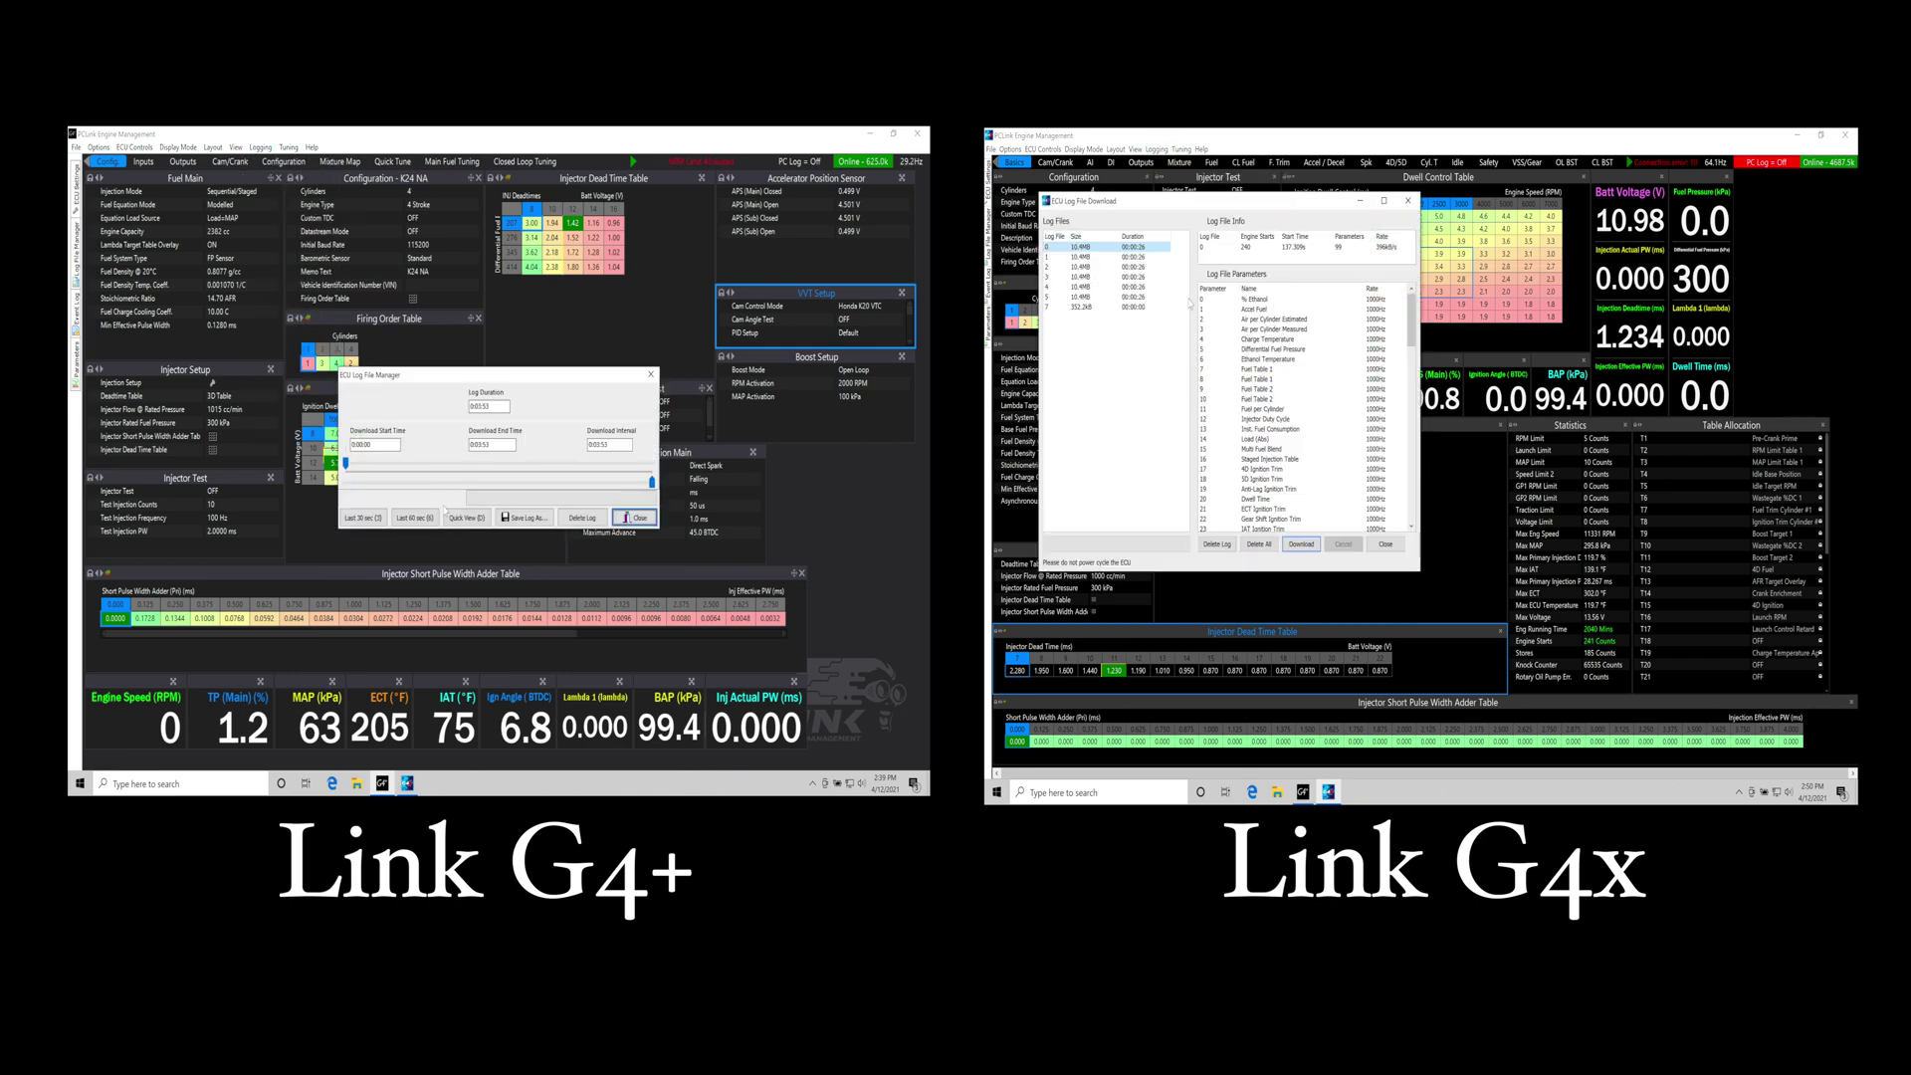
pyautogui.click(1142, 307)
pyautogui.click(524, 518)
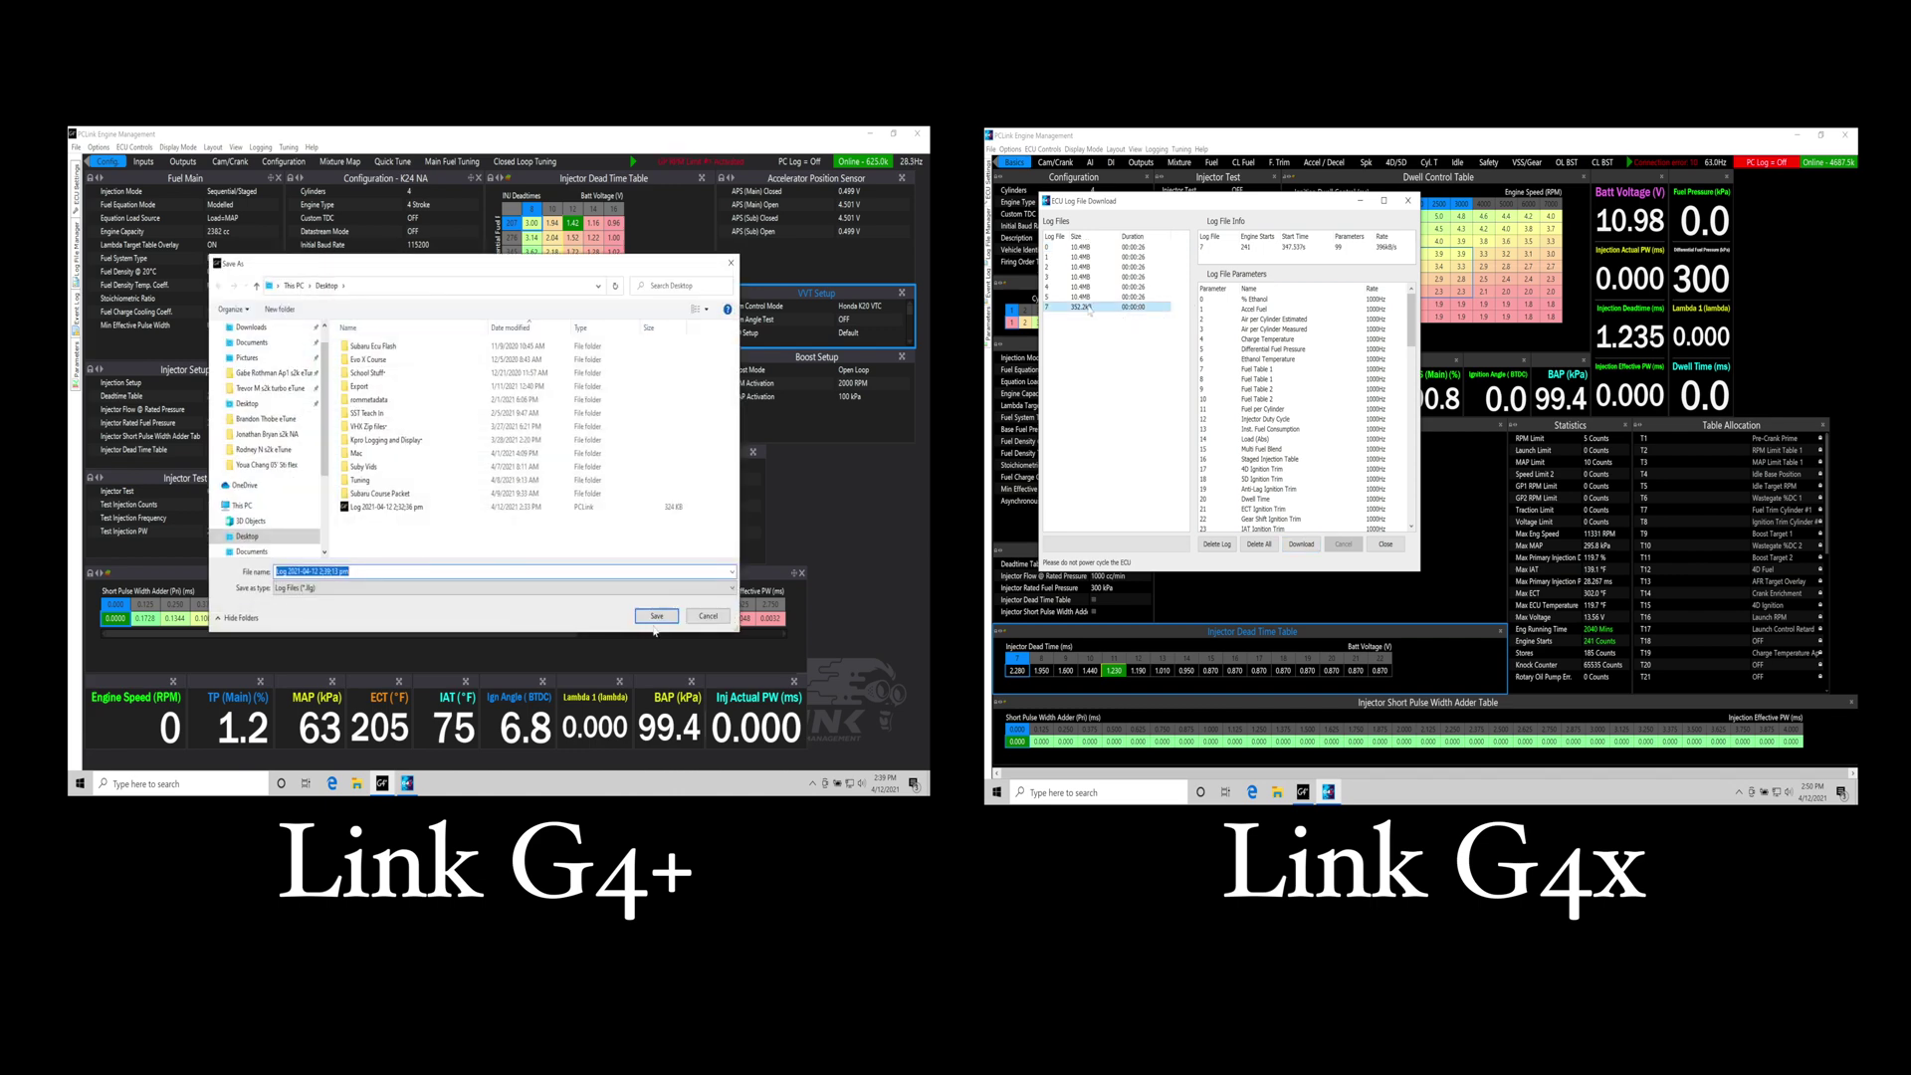
pyautogui.click(657, 616)
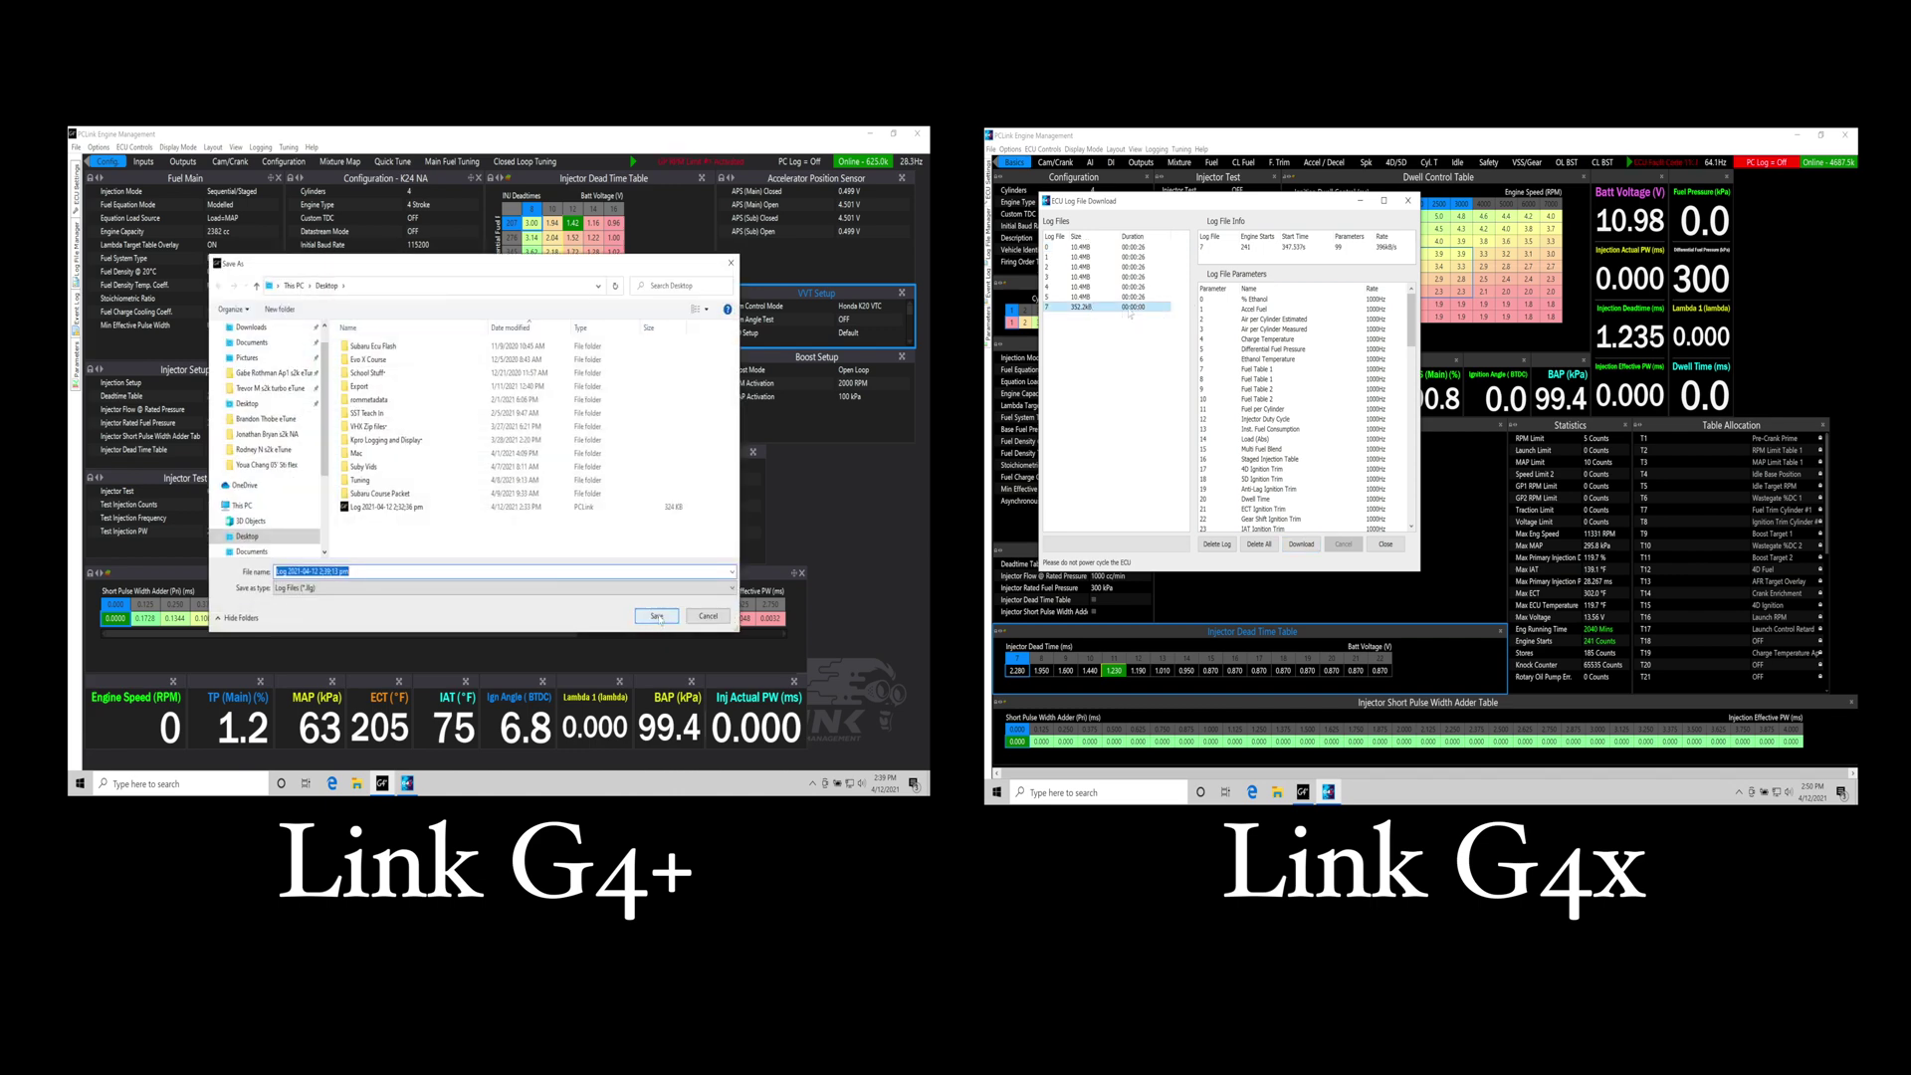
pyautogui.click(1292, 548)
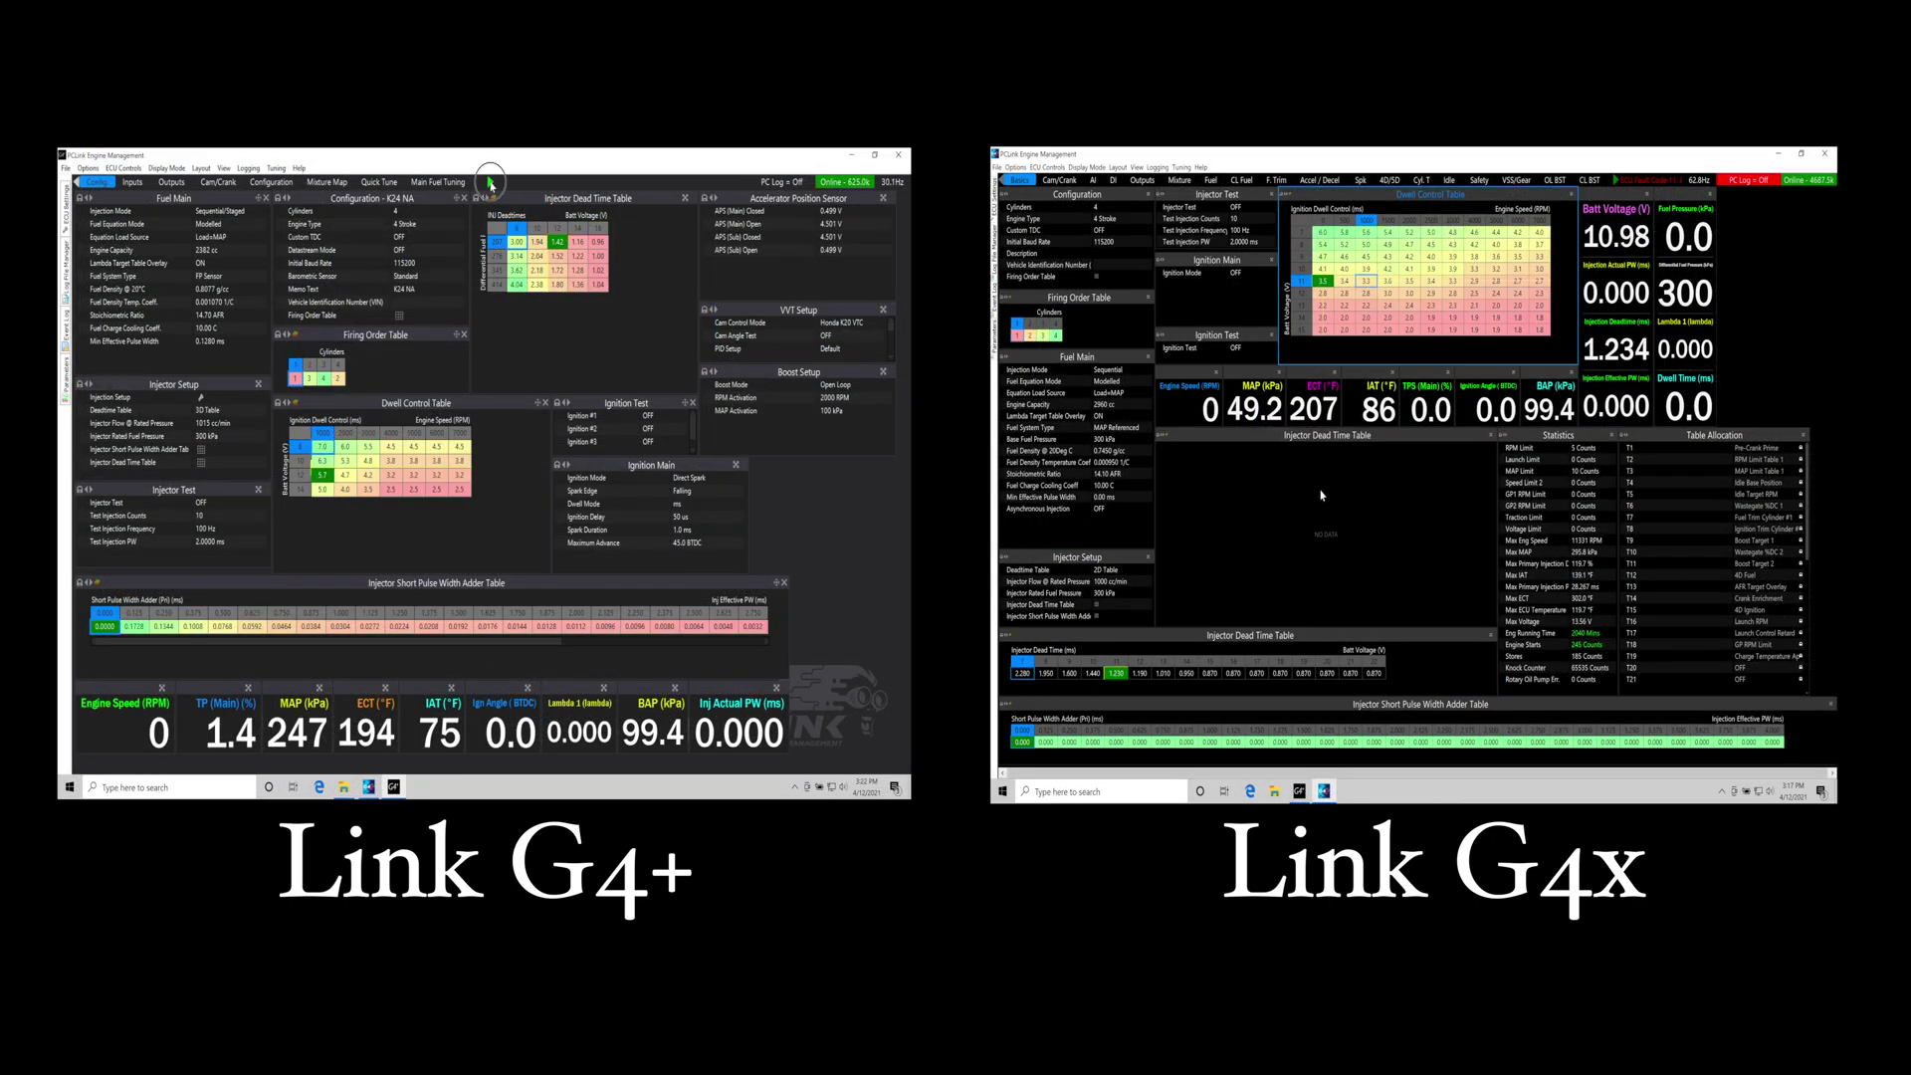
# - Scroll both tab strips right and open the VVT Tuning and VVT pages
pyautogui.click(491, 182)
pyautogui.click(491, 182)
pyautogui.click(1615, 182)
pyautogui.click(491, 182)
pyautogui.click(1616, 182)
pyautogui.click(491, 182)
pyautogui.click(1616, 182)
pyautogui.click(491, 182)
pyautogui.click(490, 183)
pyautogui.click(1488, 182)
pyautogui.click(423, 182)
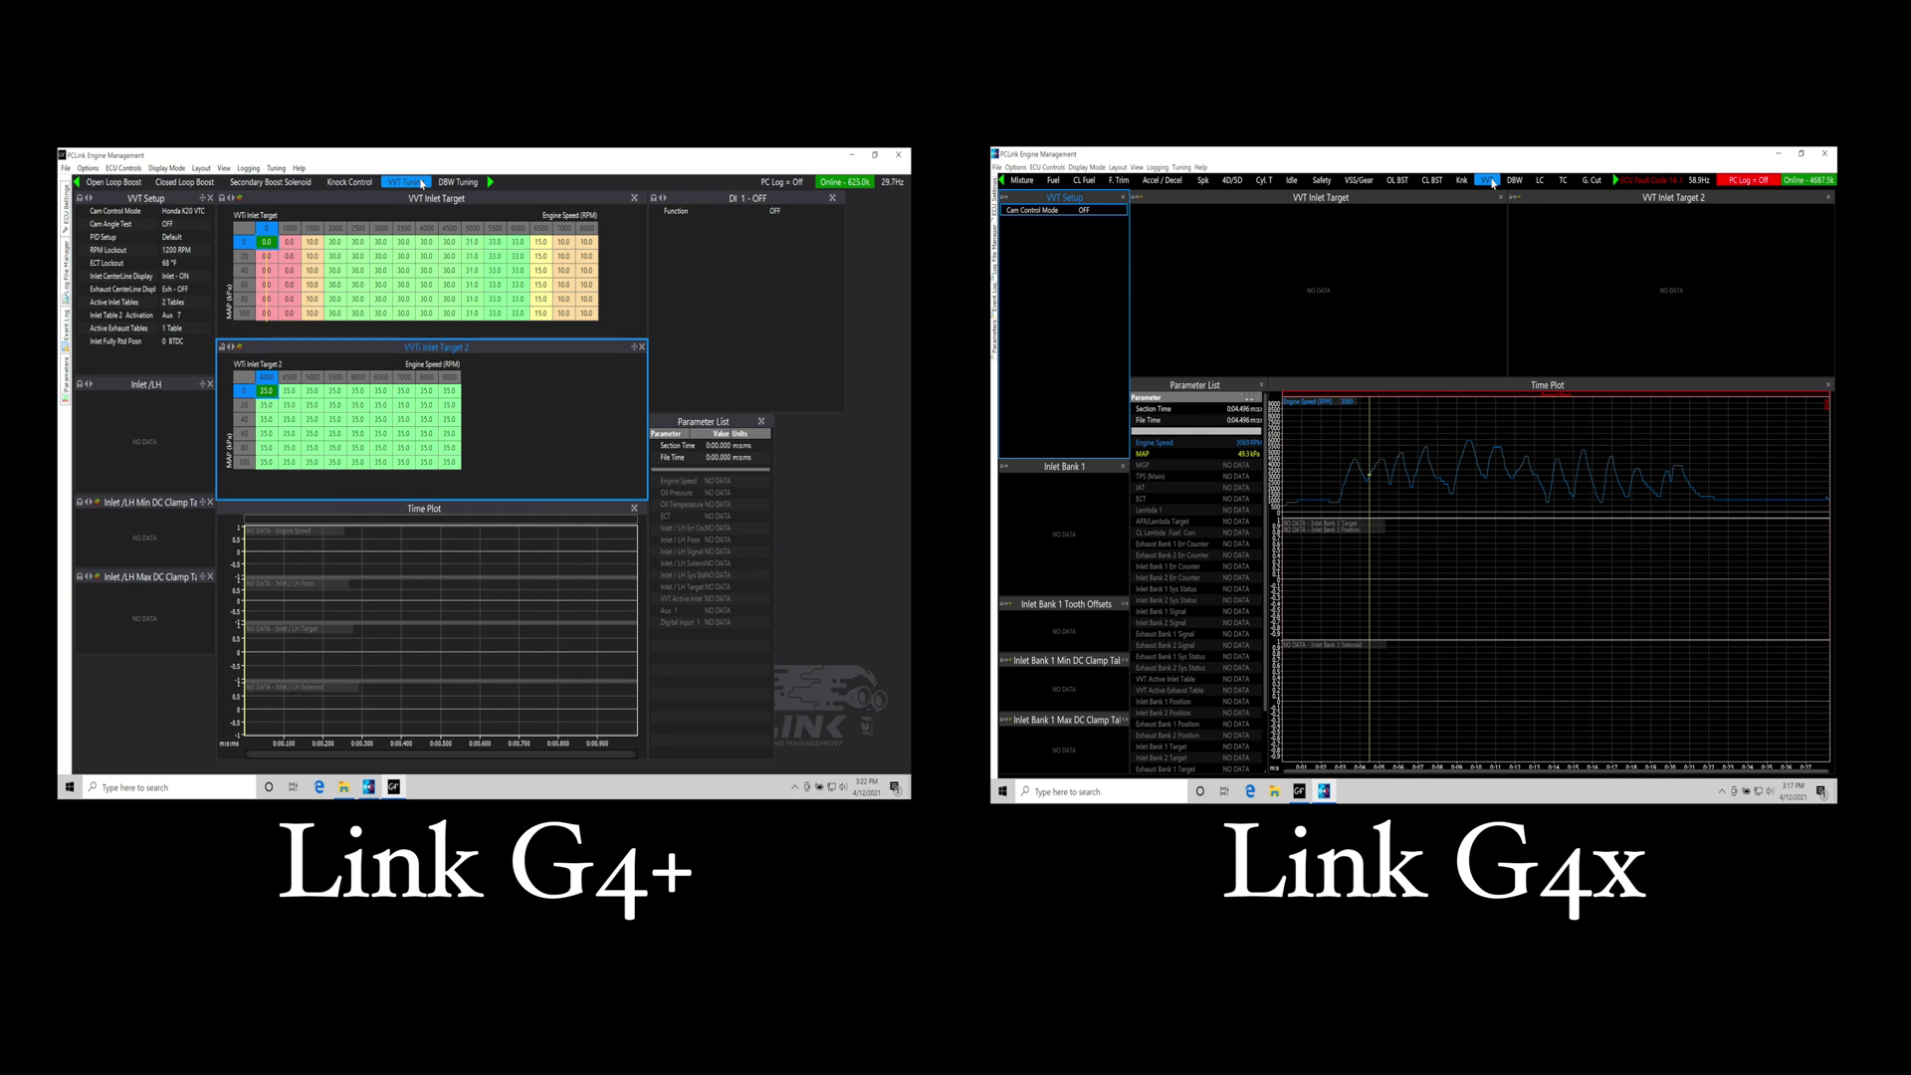
pyautogui.click(1493, 183)
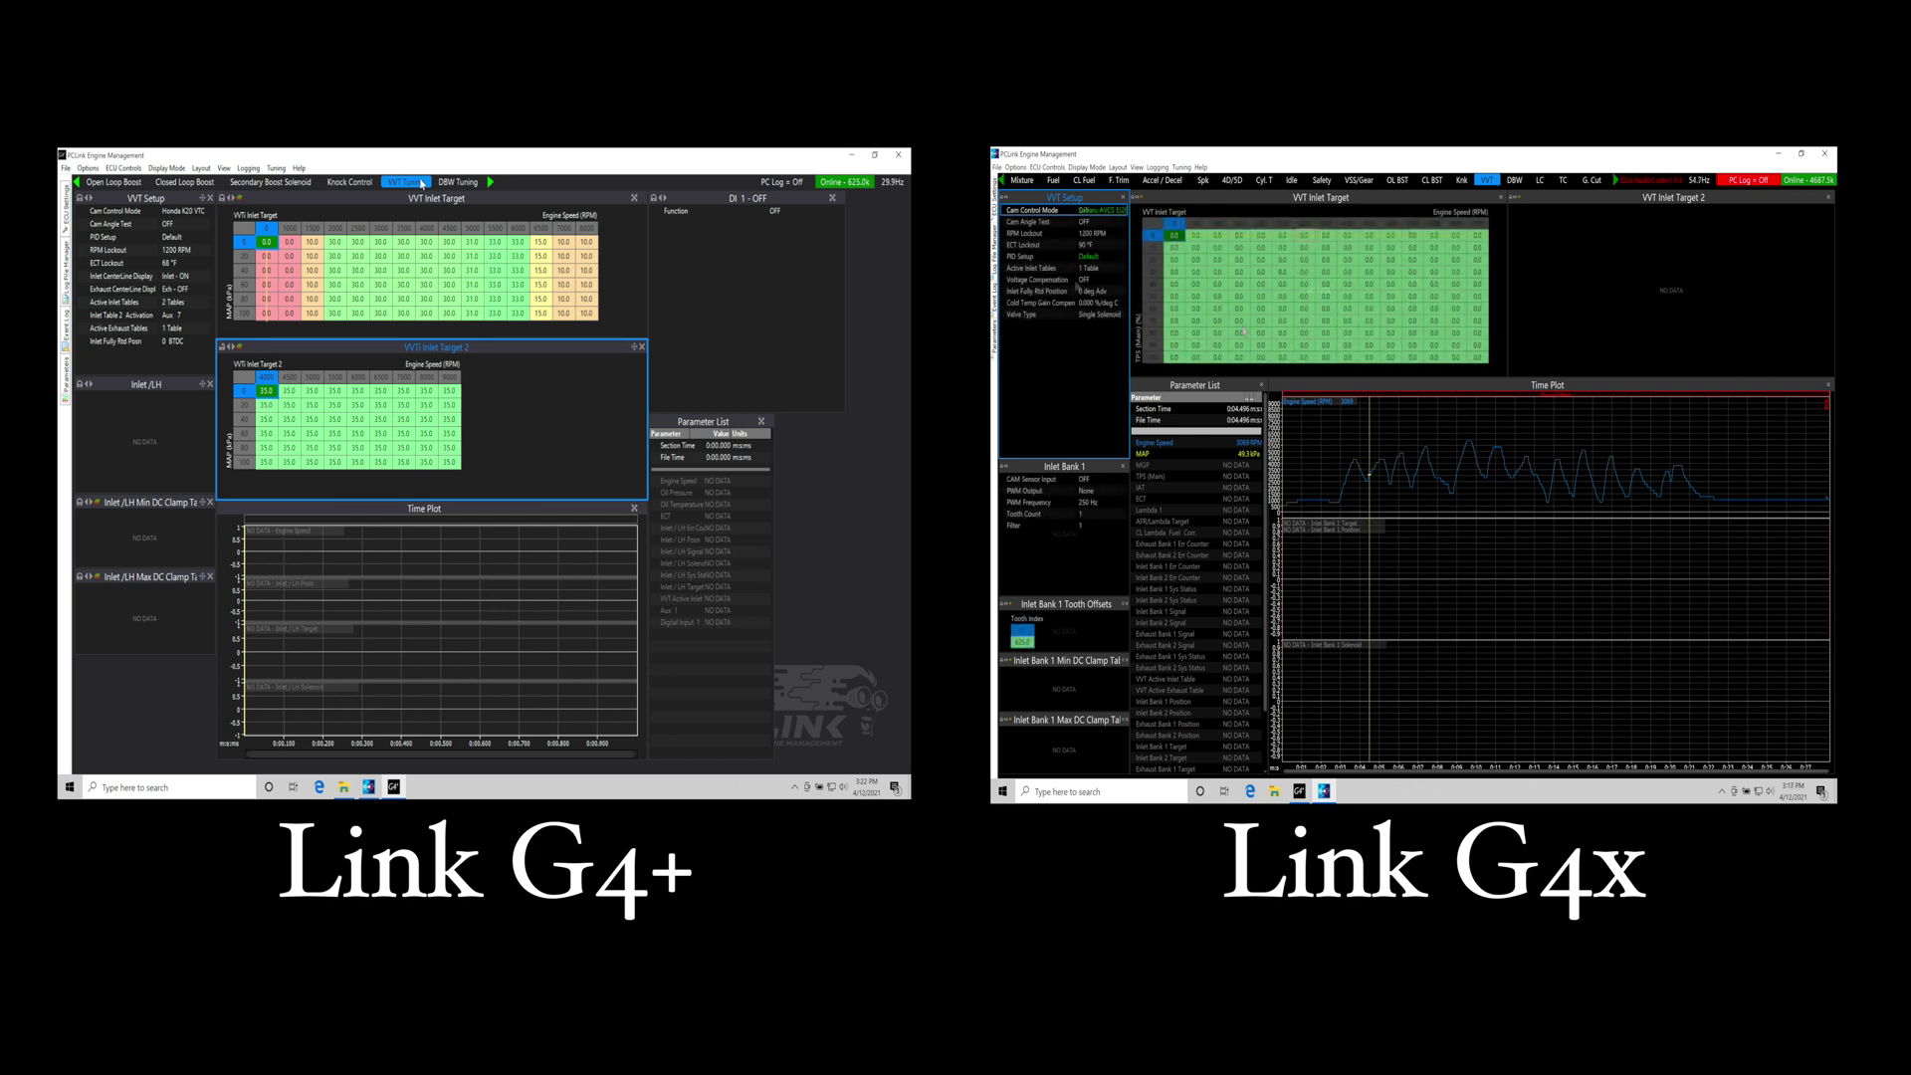
pyautogui.doubleClick(194, 229)
pyautogui.doubleClick(1091, 227)
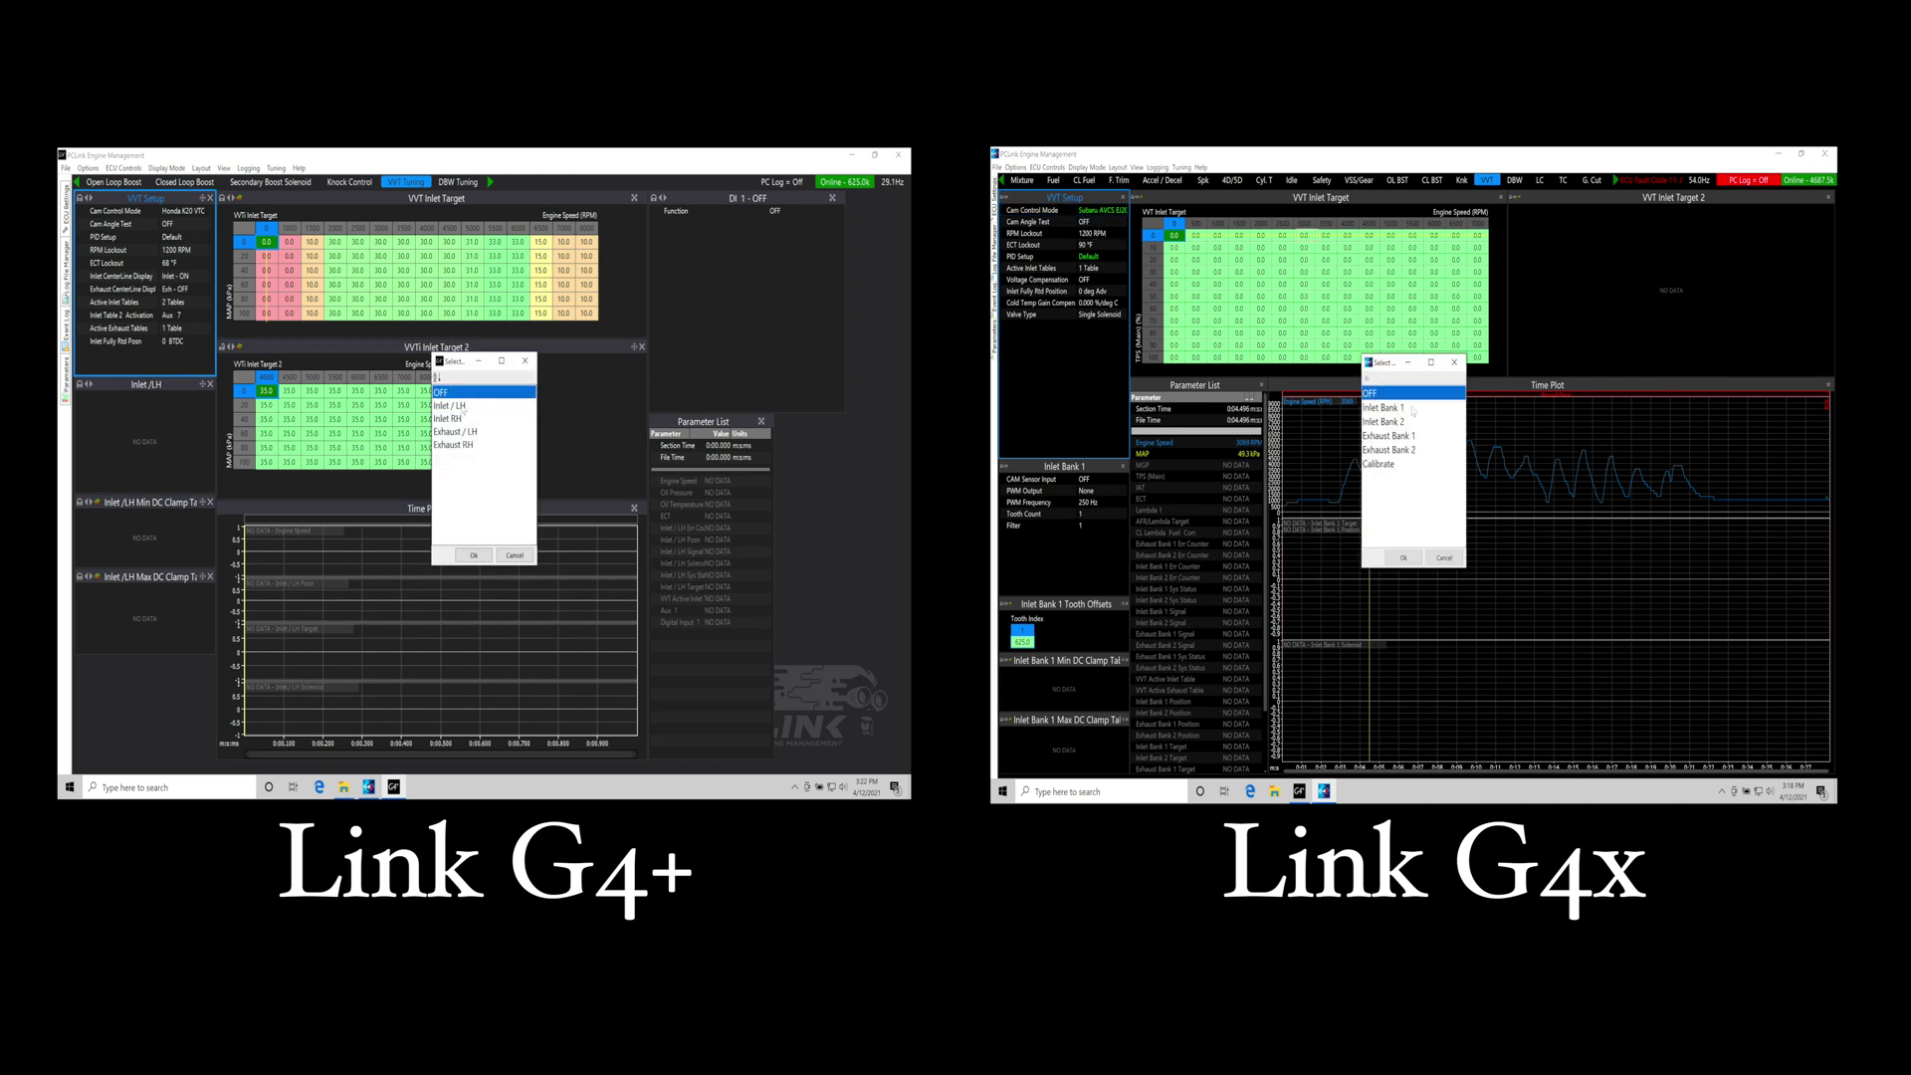
pyautogui.click(1380, 464)
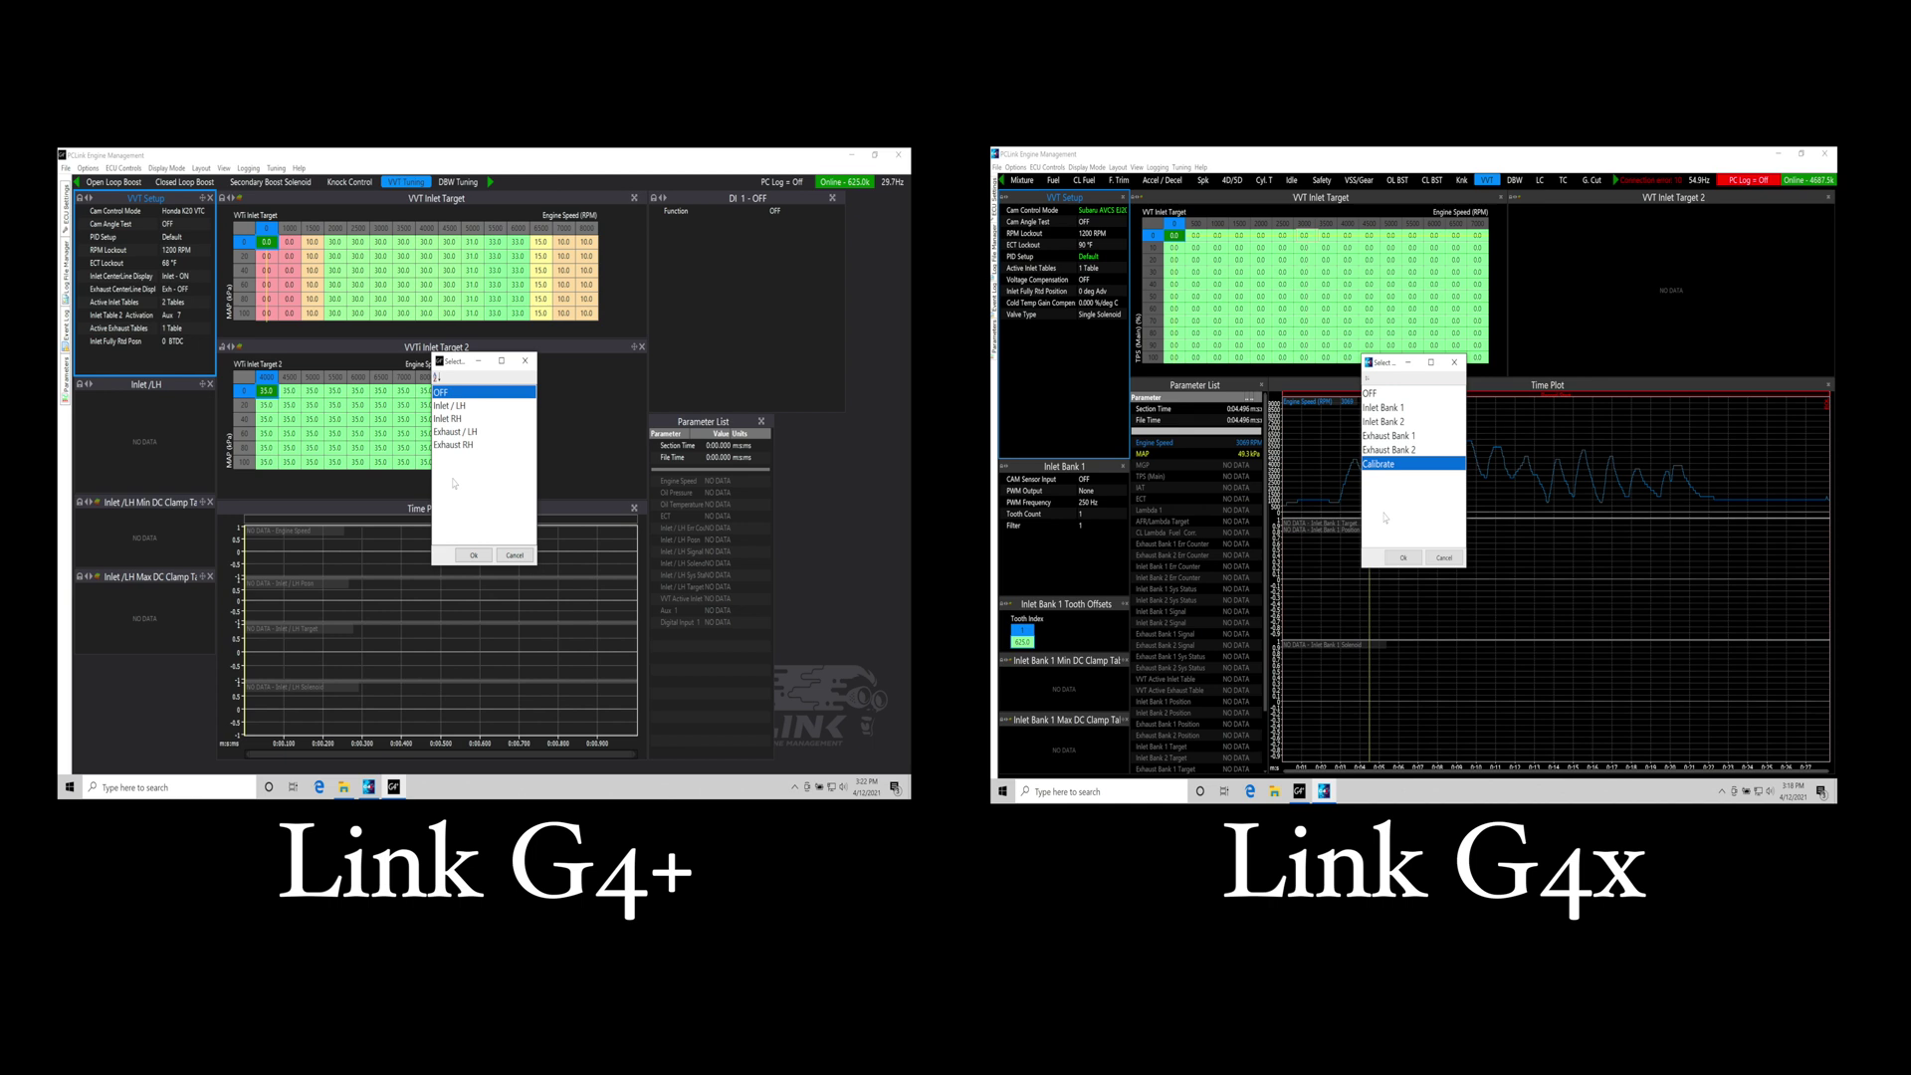
pyautogui.click(1403, 556)
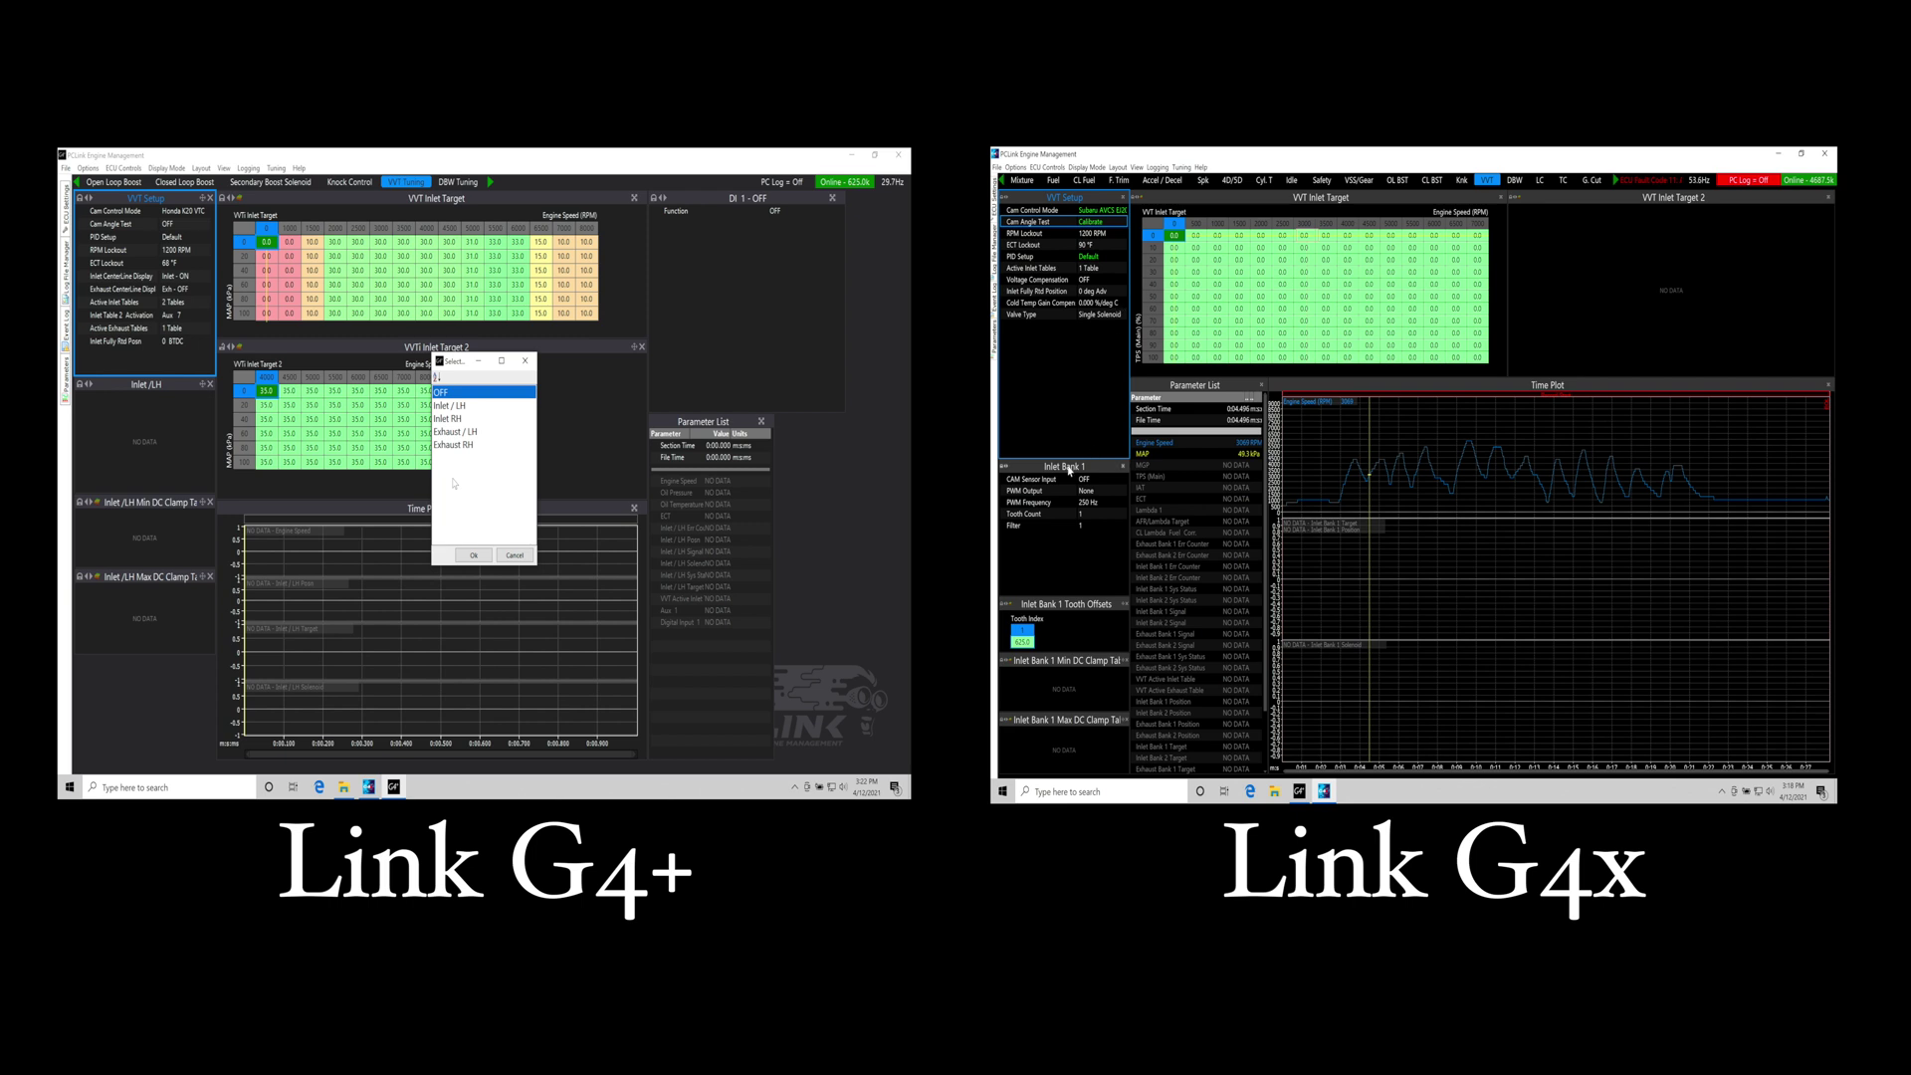
pyautogui.click(1089, 492)
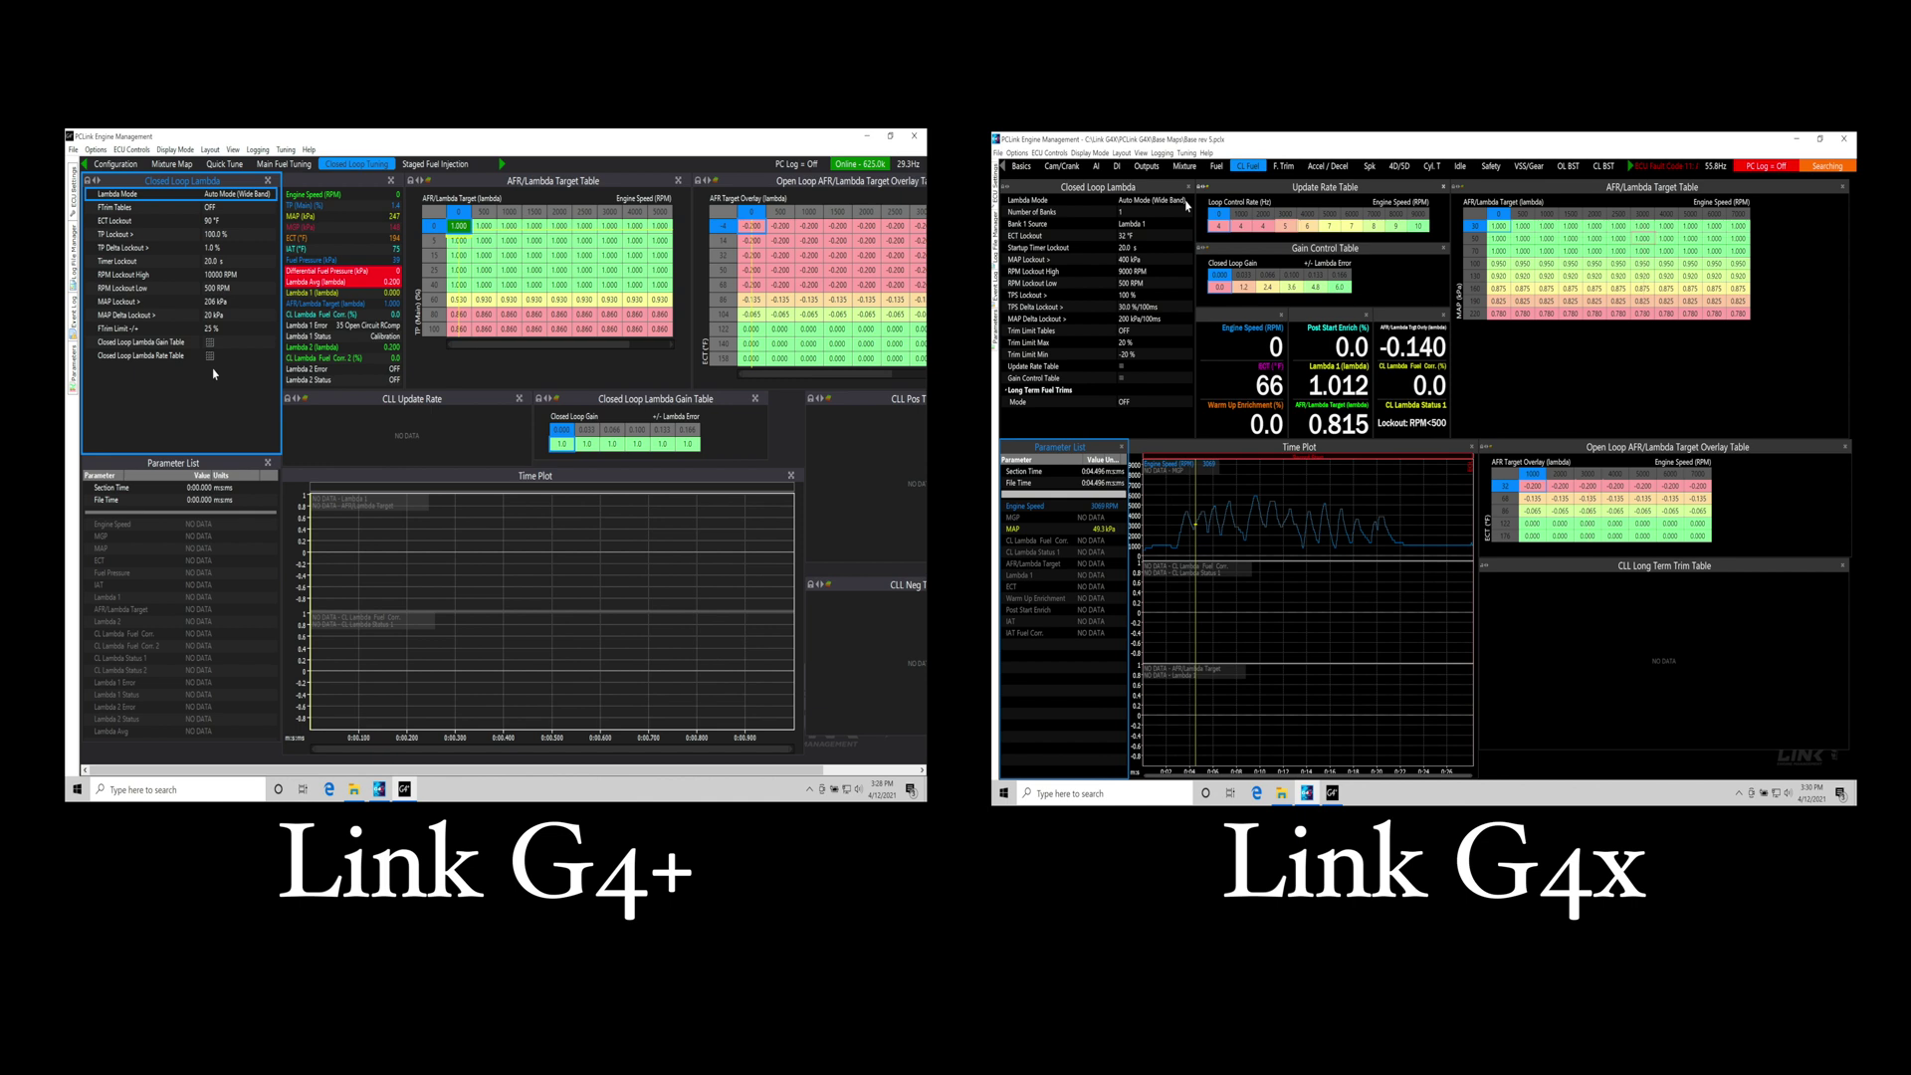
# - Set closed-loop lambda to 2 banks with Bank 2 reading Lambda 2
pyautogui.doubleClick(1125, 223)
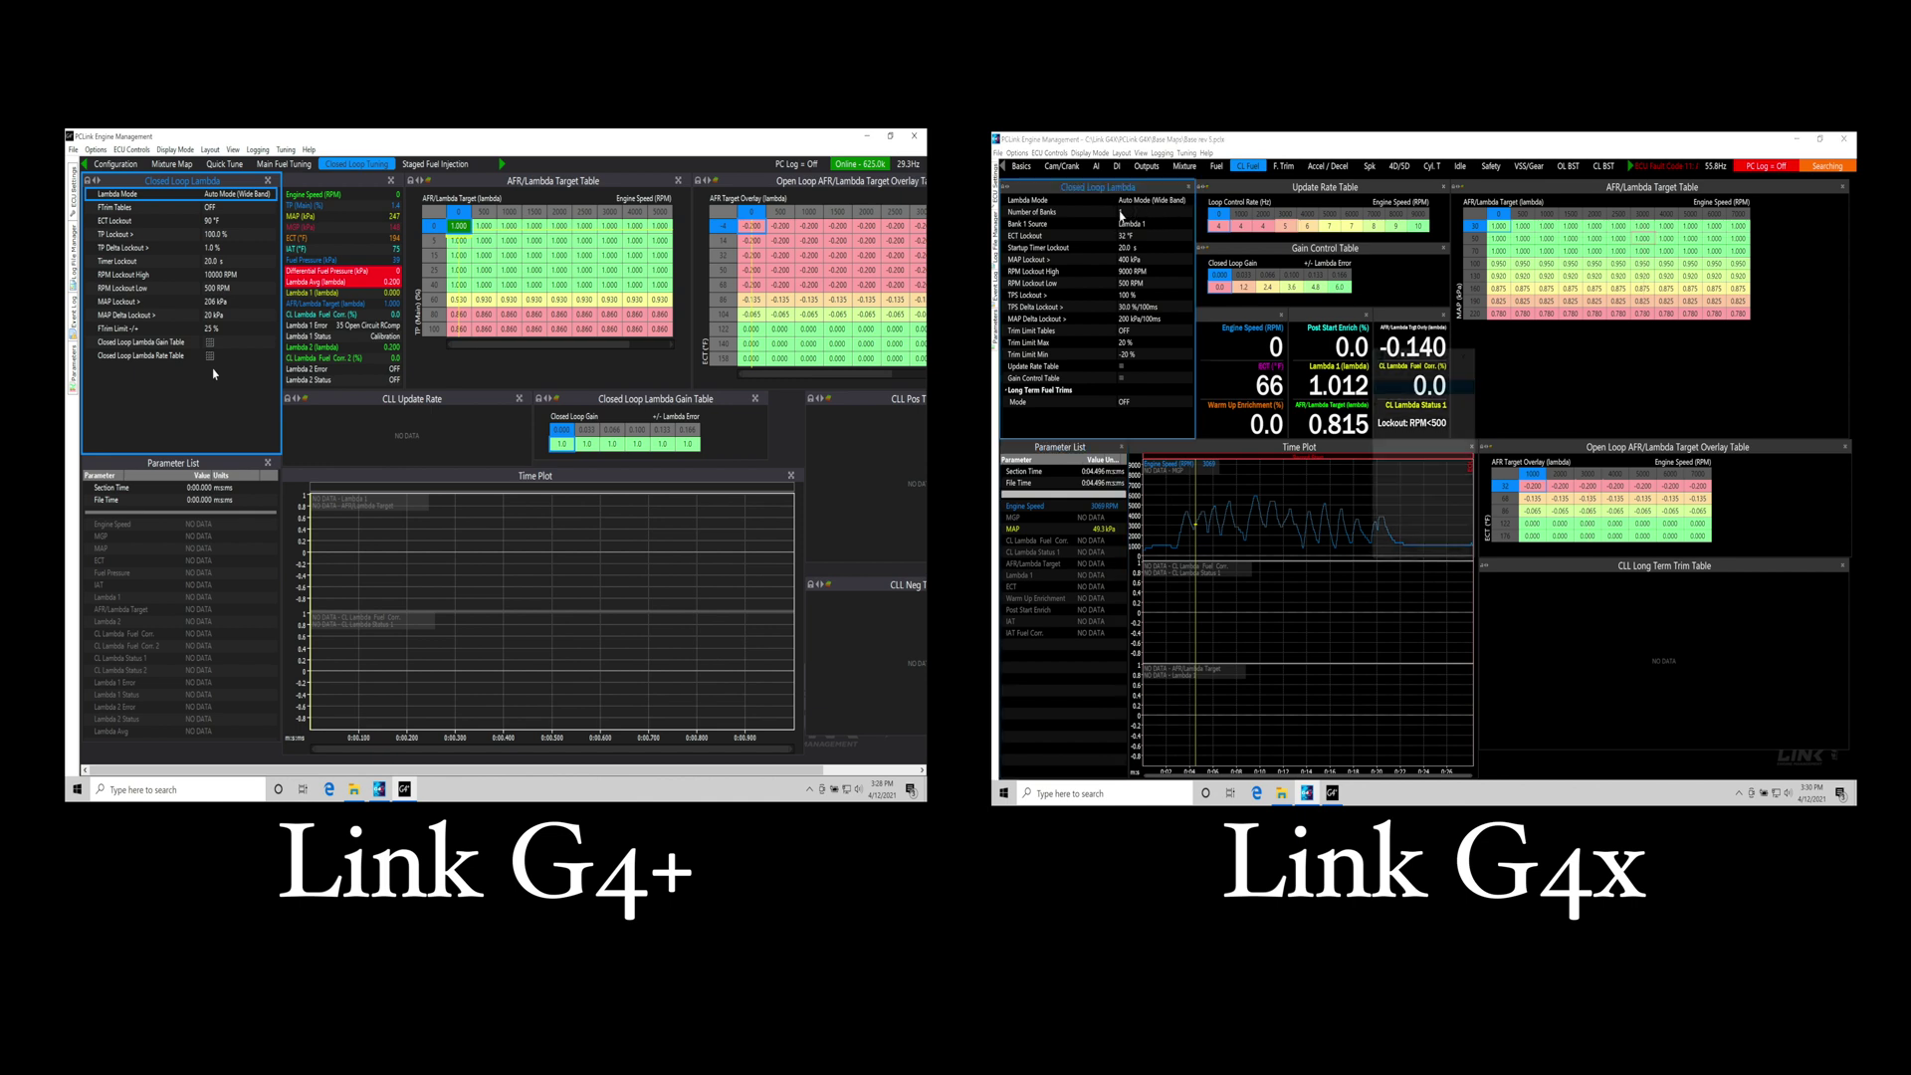
pyautogui.click(1377, 399)
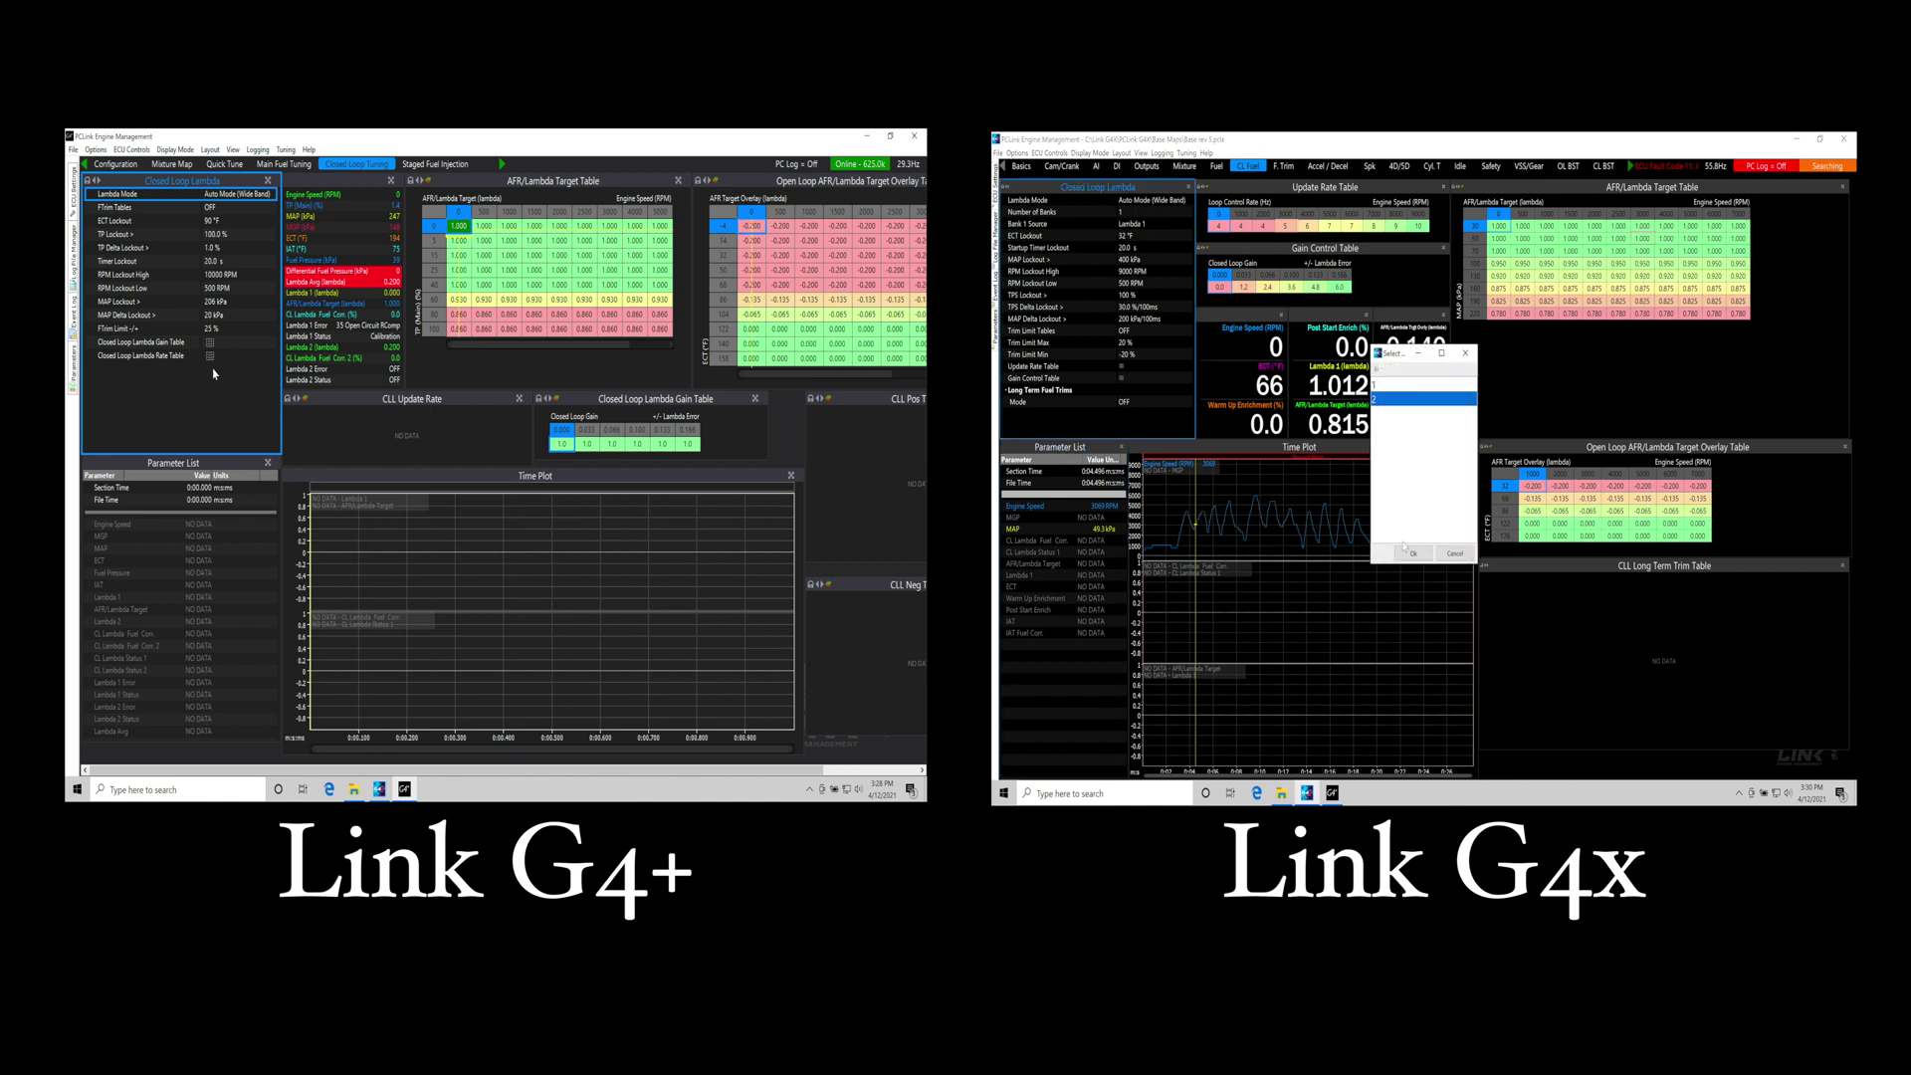
pyautogui.click(1408, 553)
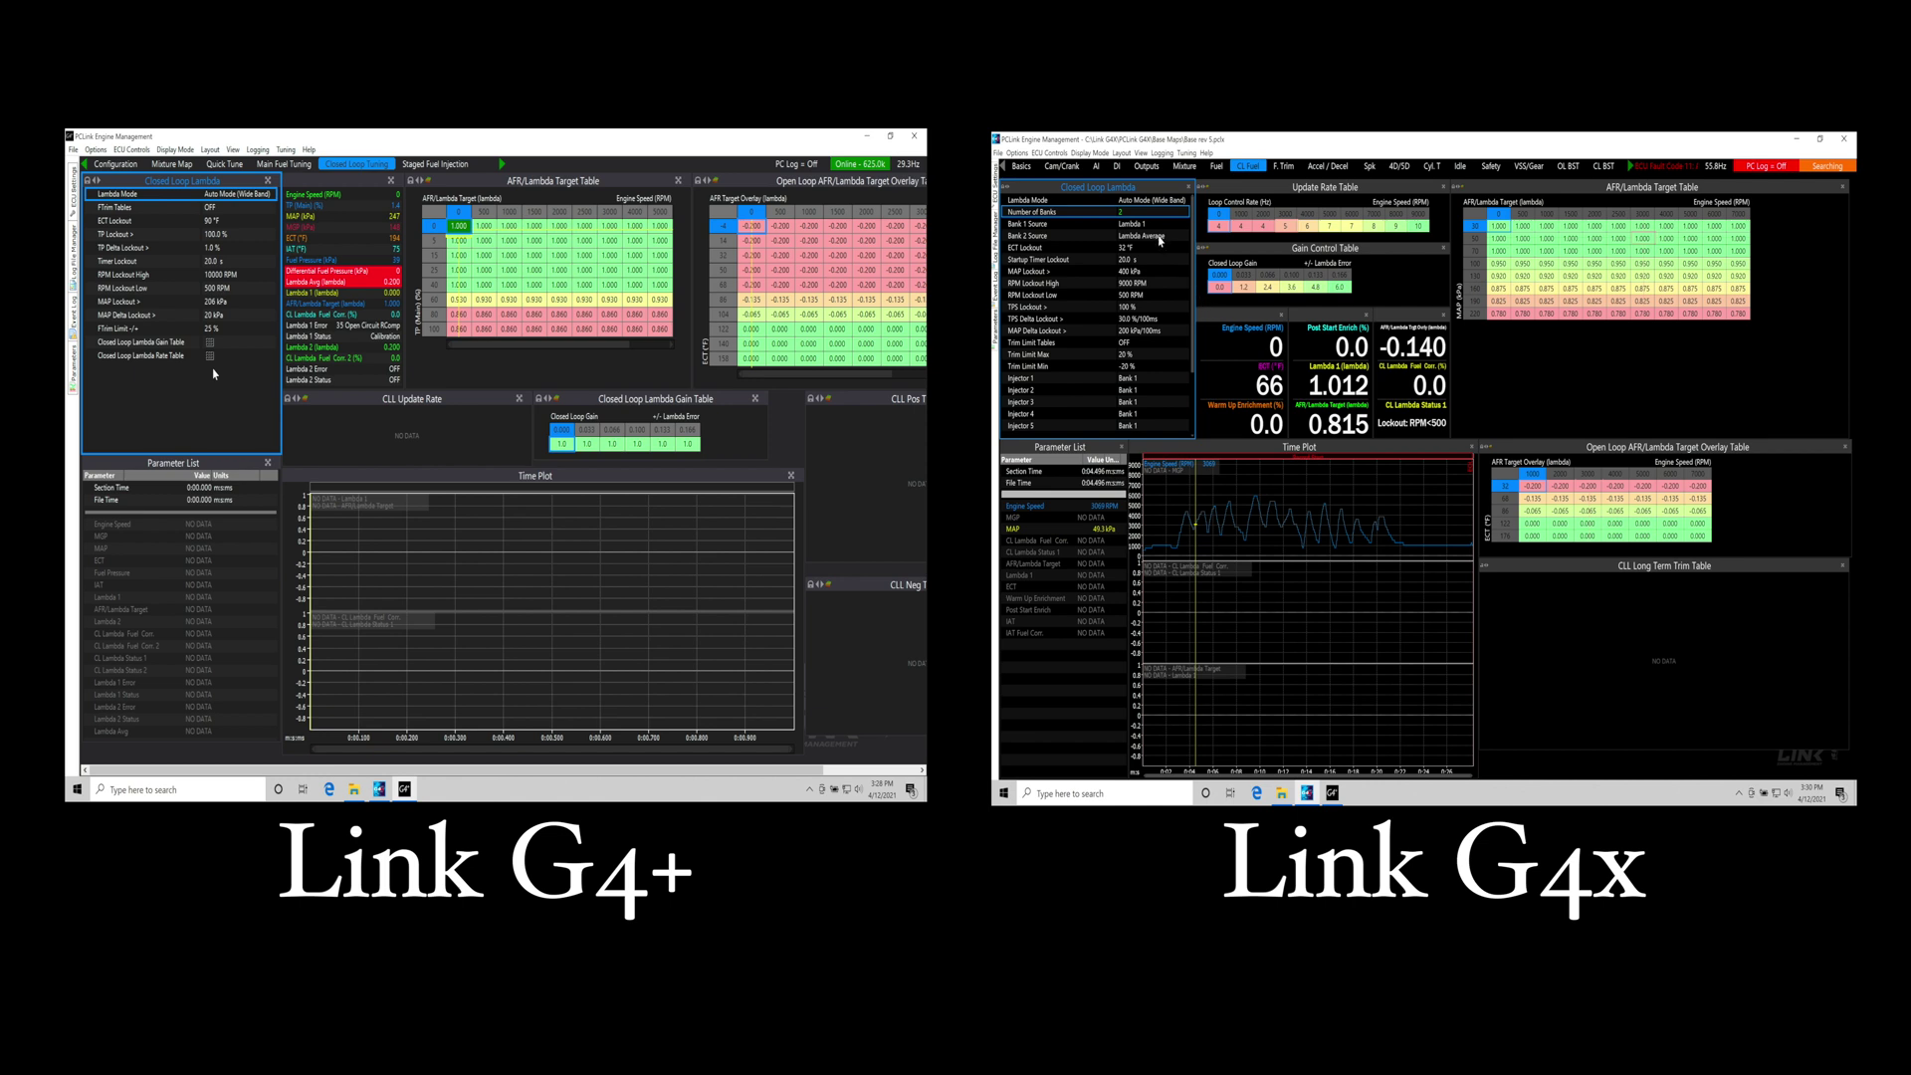
pyautogui.doubleClick(1160, 237)
pyautogui.doubleClick(1398, 413)
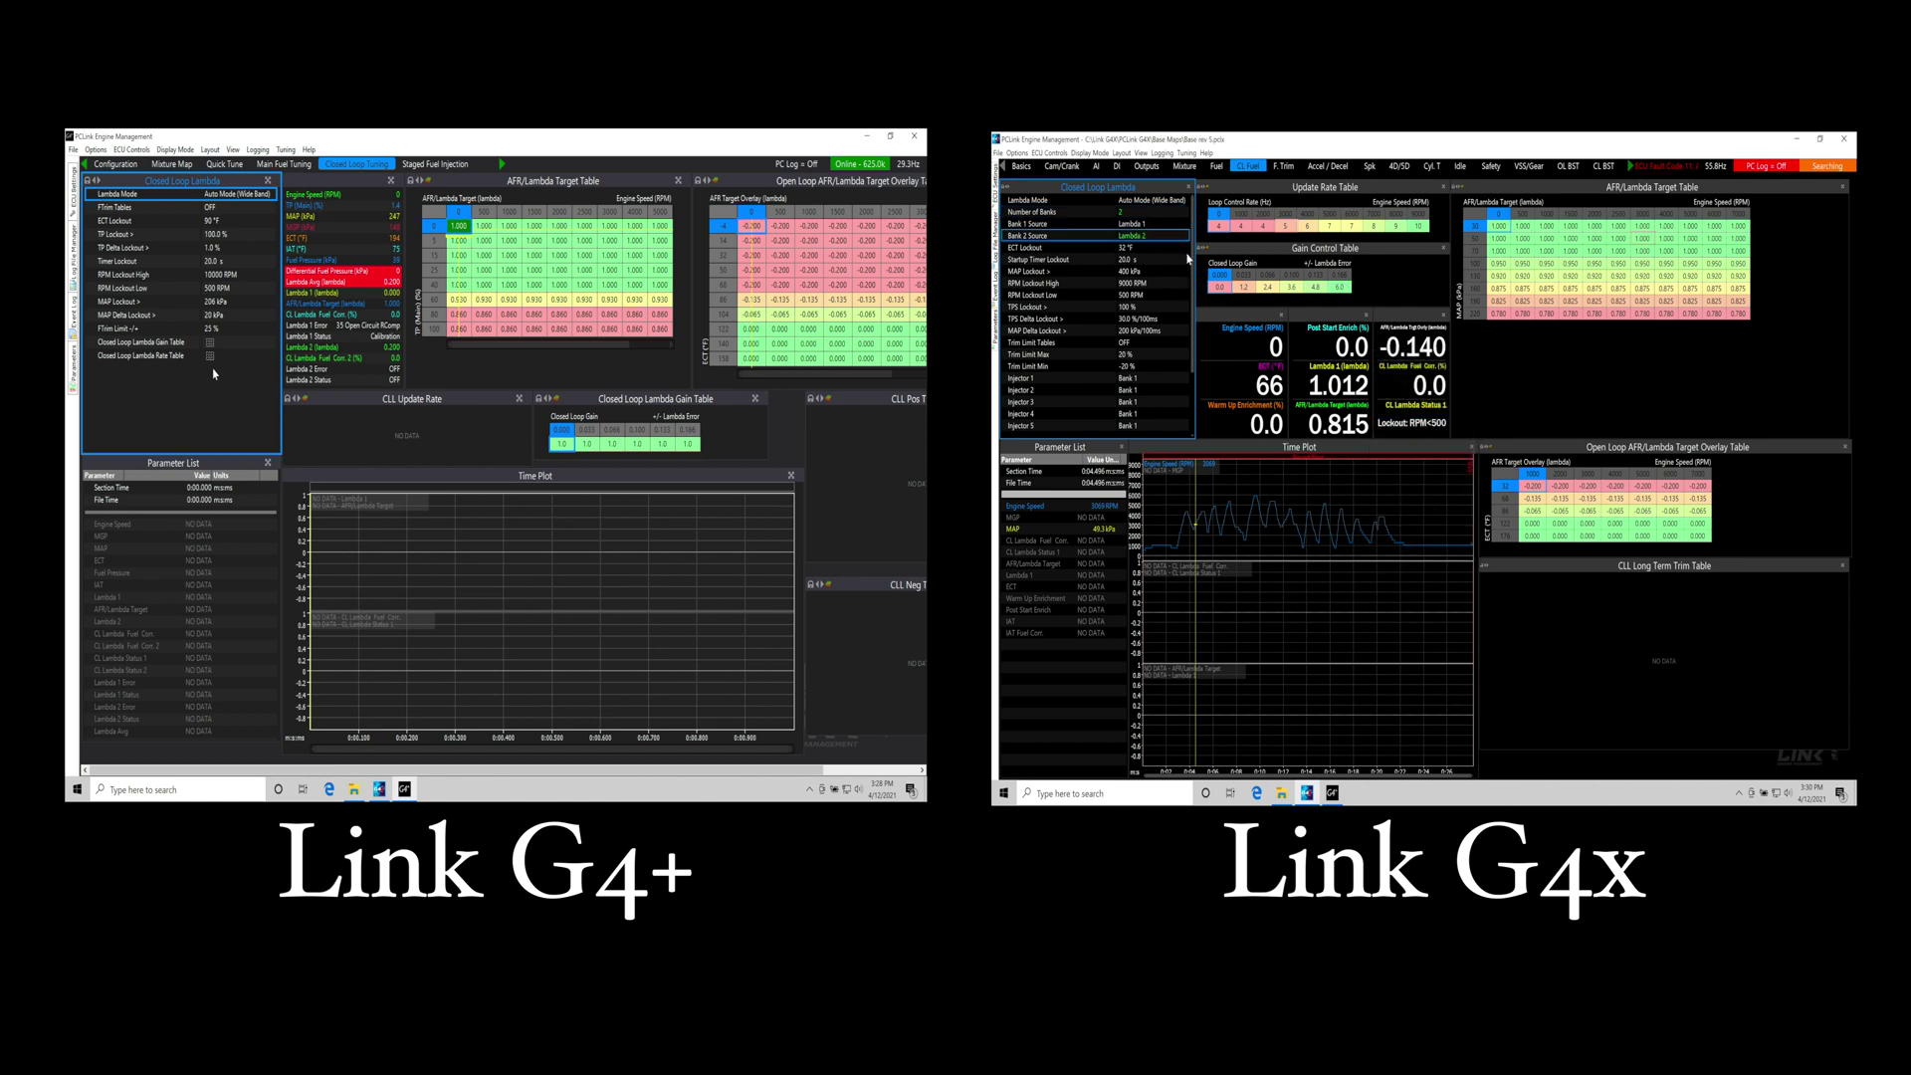
# - Assign Injector 5 and Injector 6 to Bank 2
pyautogui.scroll(-2, 1175, 278)
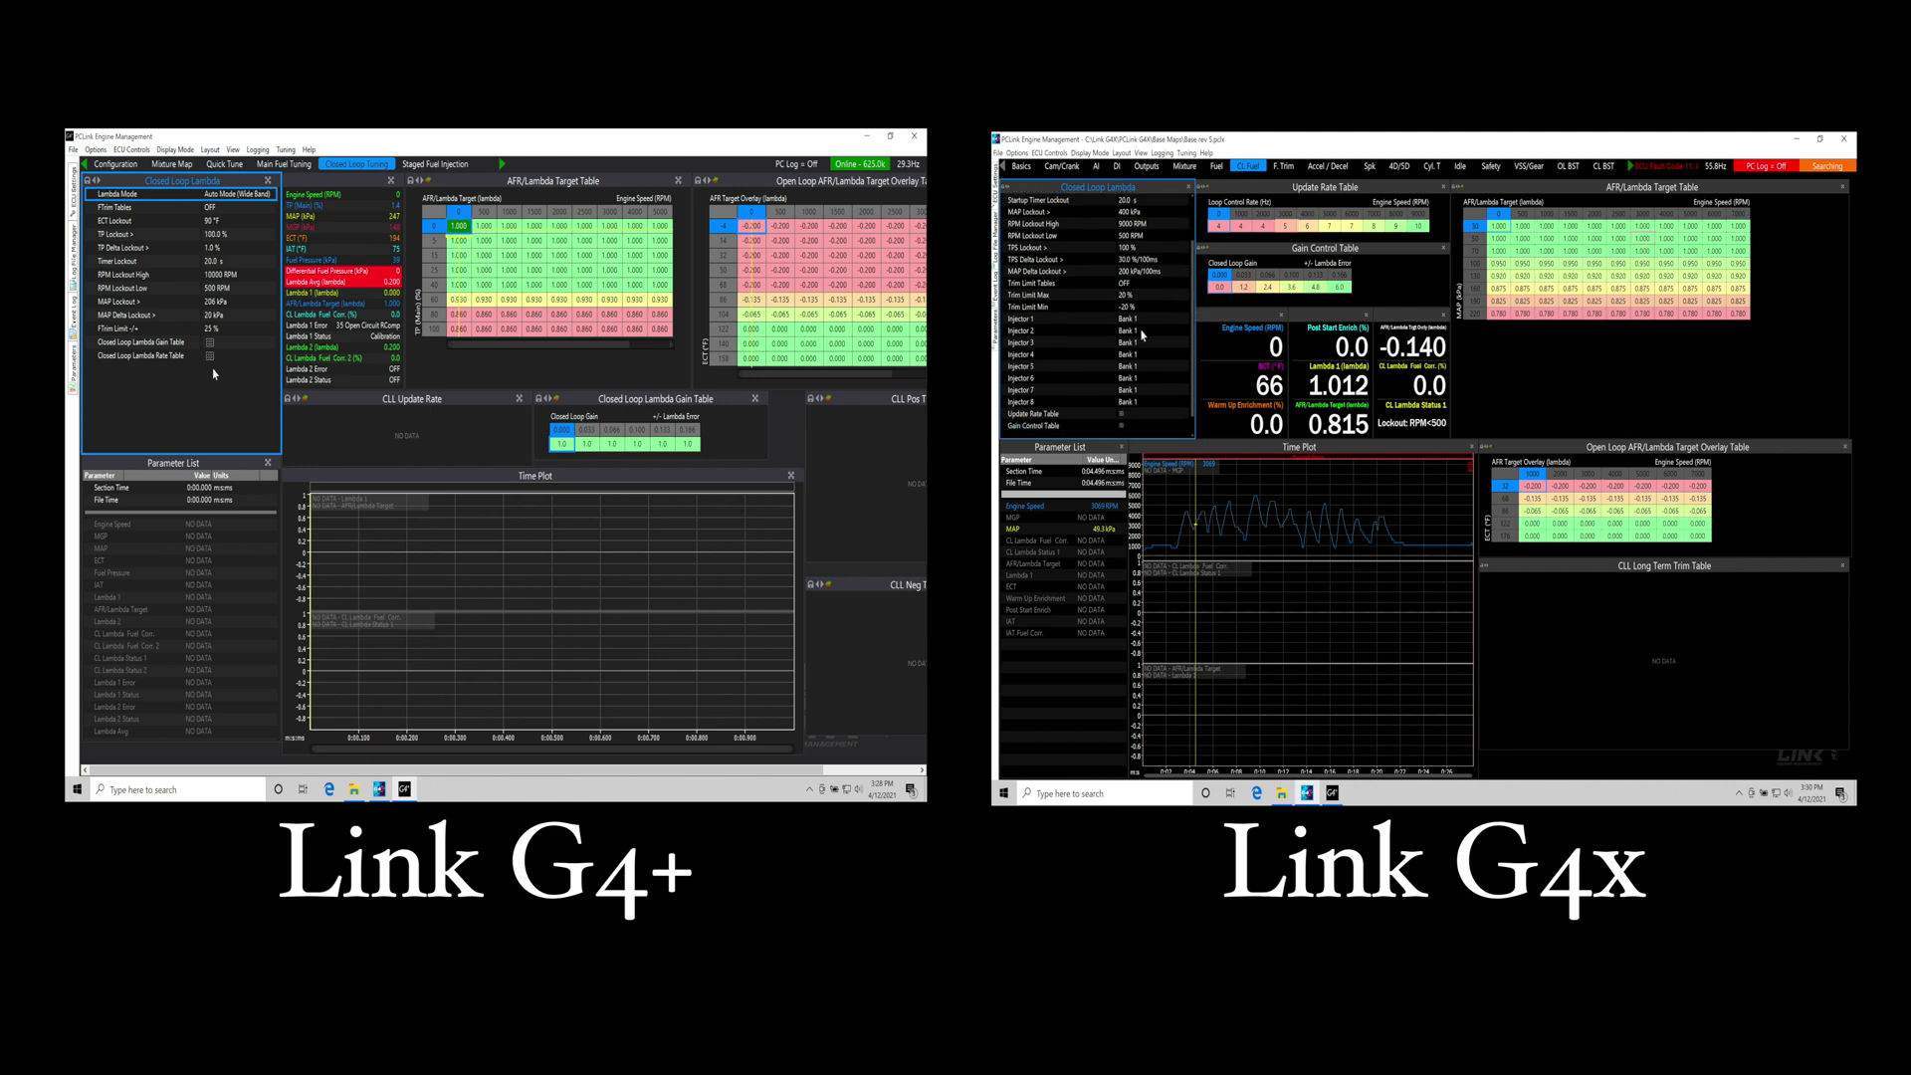
pyautogui.click(1137, 370)
pyautogui.click(1382, 401)
pyautogui.click(1412, 554)
pyautogui.click(1135, 368)
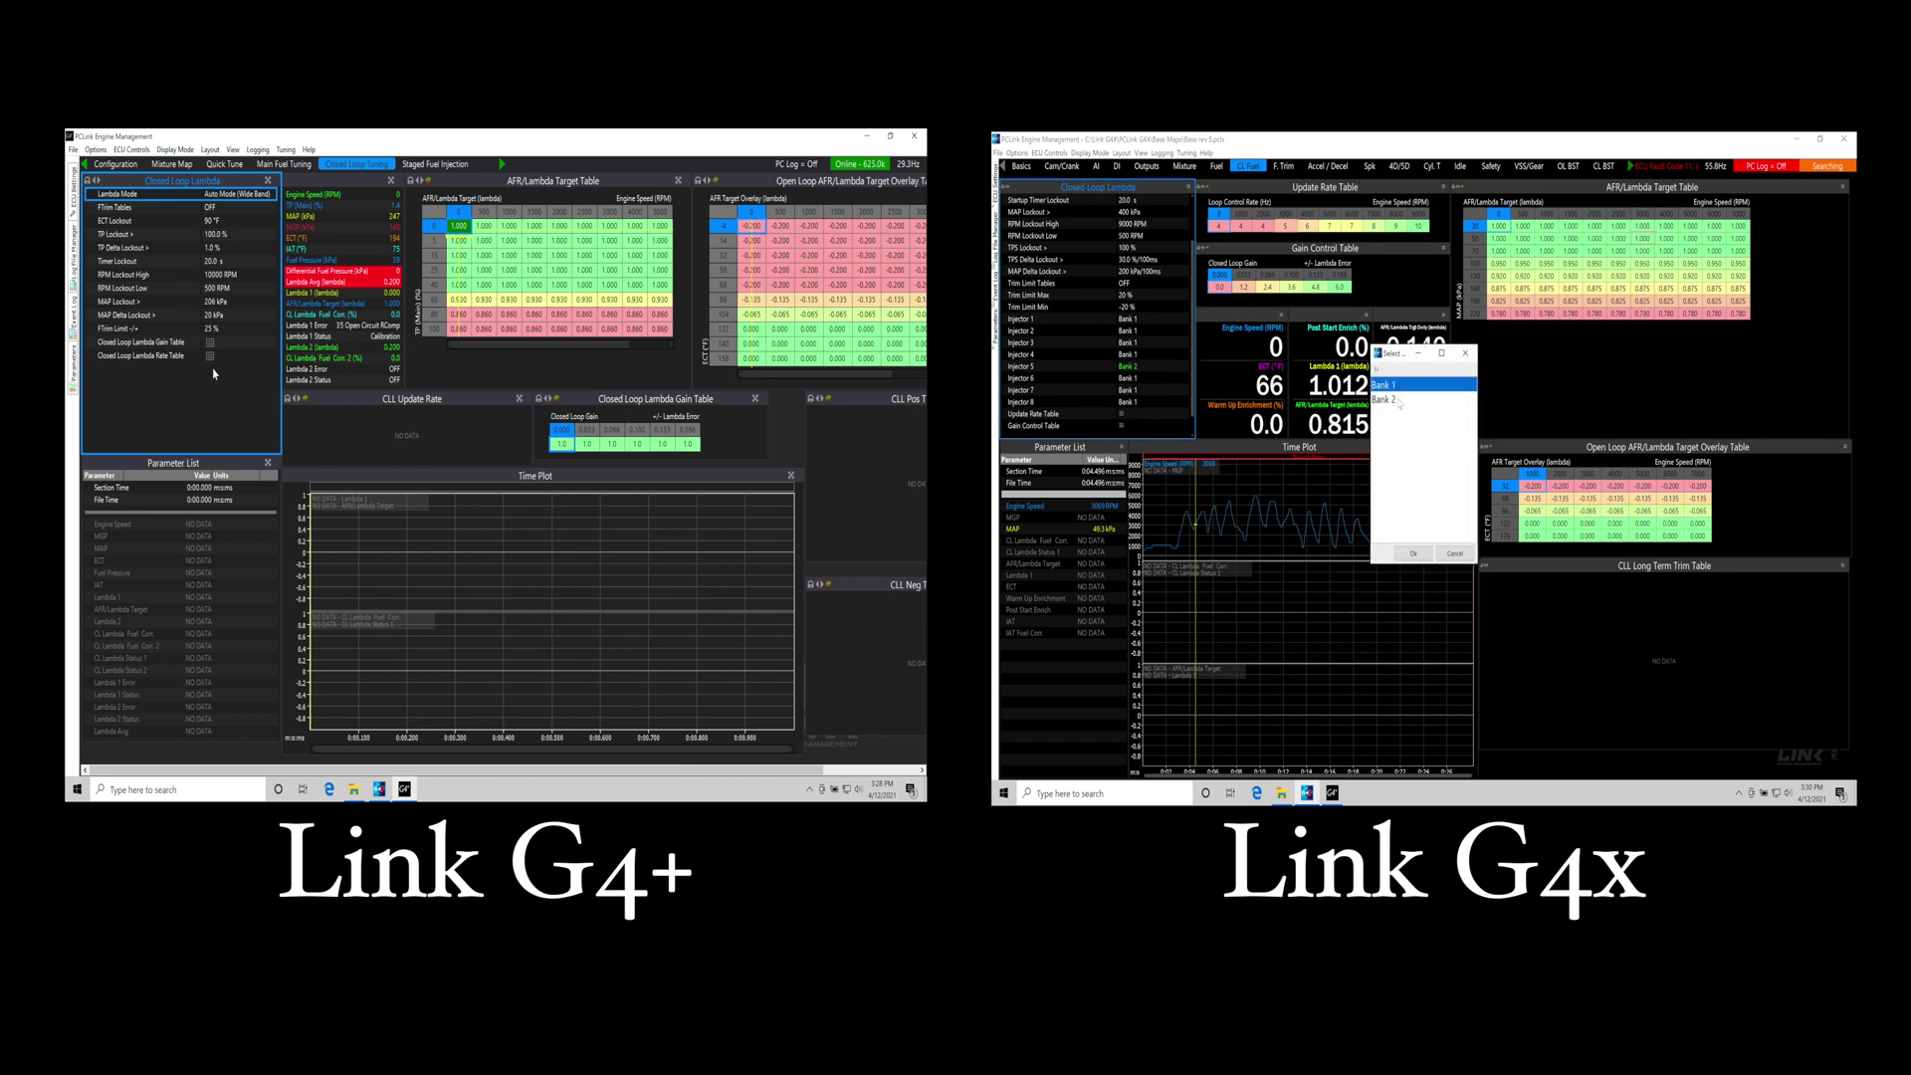
pyautogui.click(1412, 553)
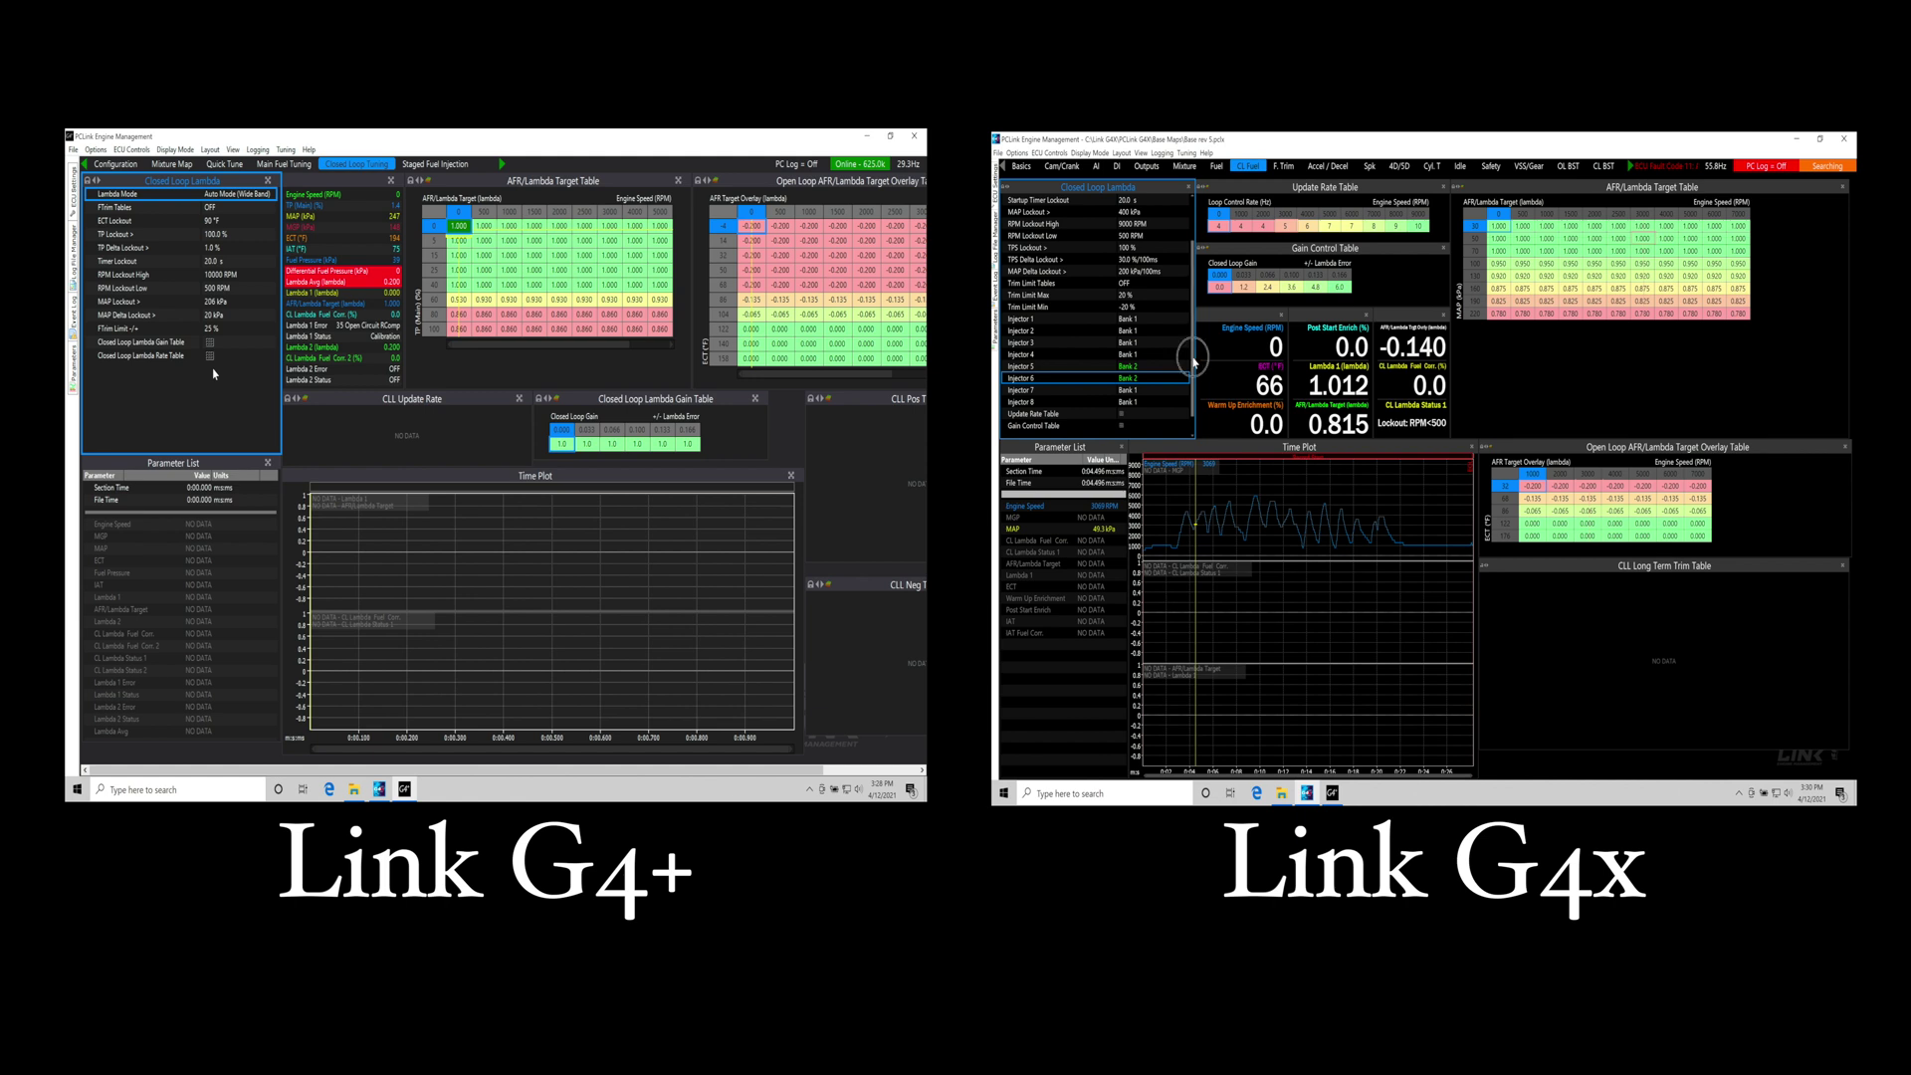
# - Set Long Term Fuel Trims Mode to ON, accept both notices, and show the CLL Long Term Trim Table
pyautogui.scroll(-2, 1189, 378)
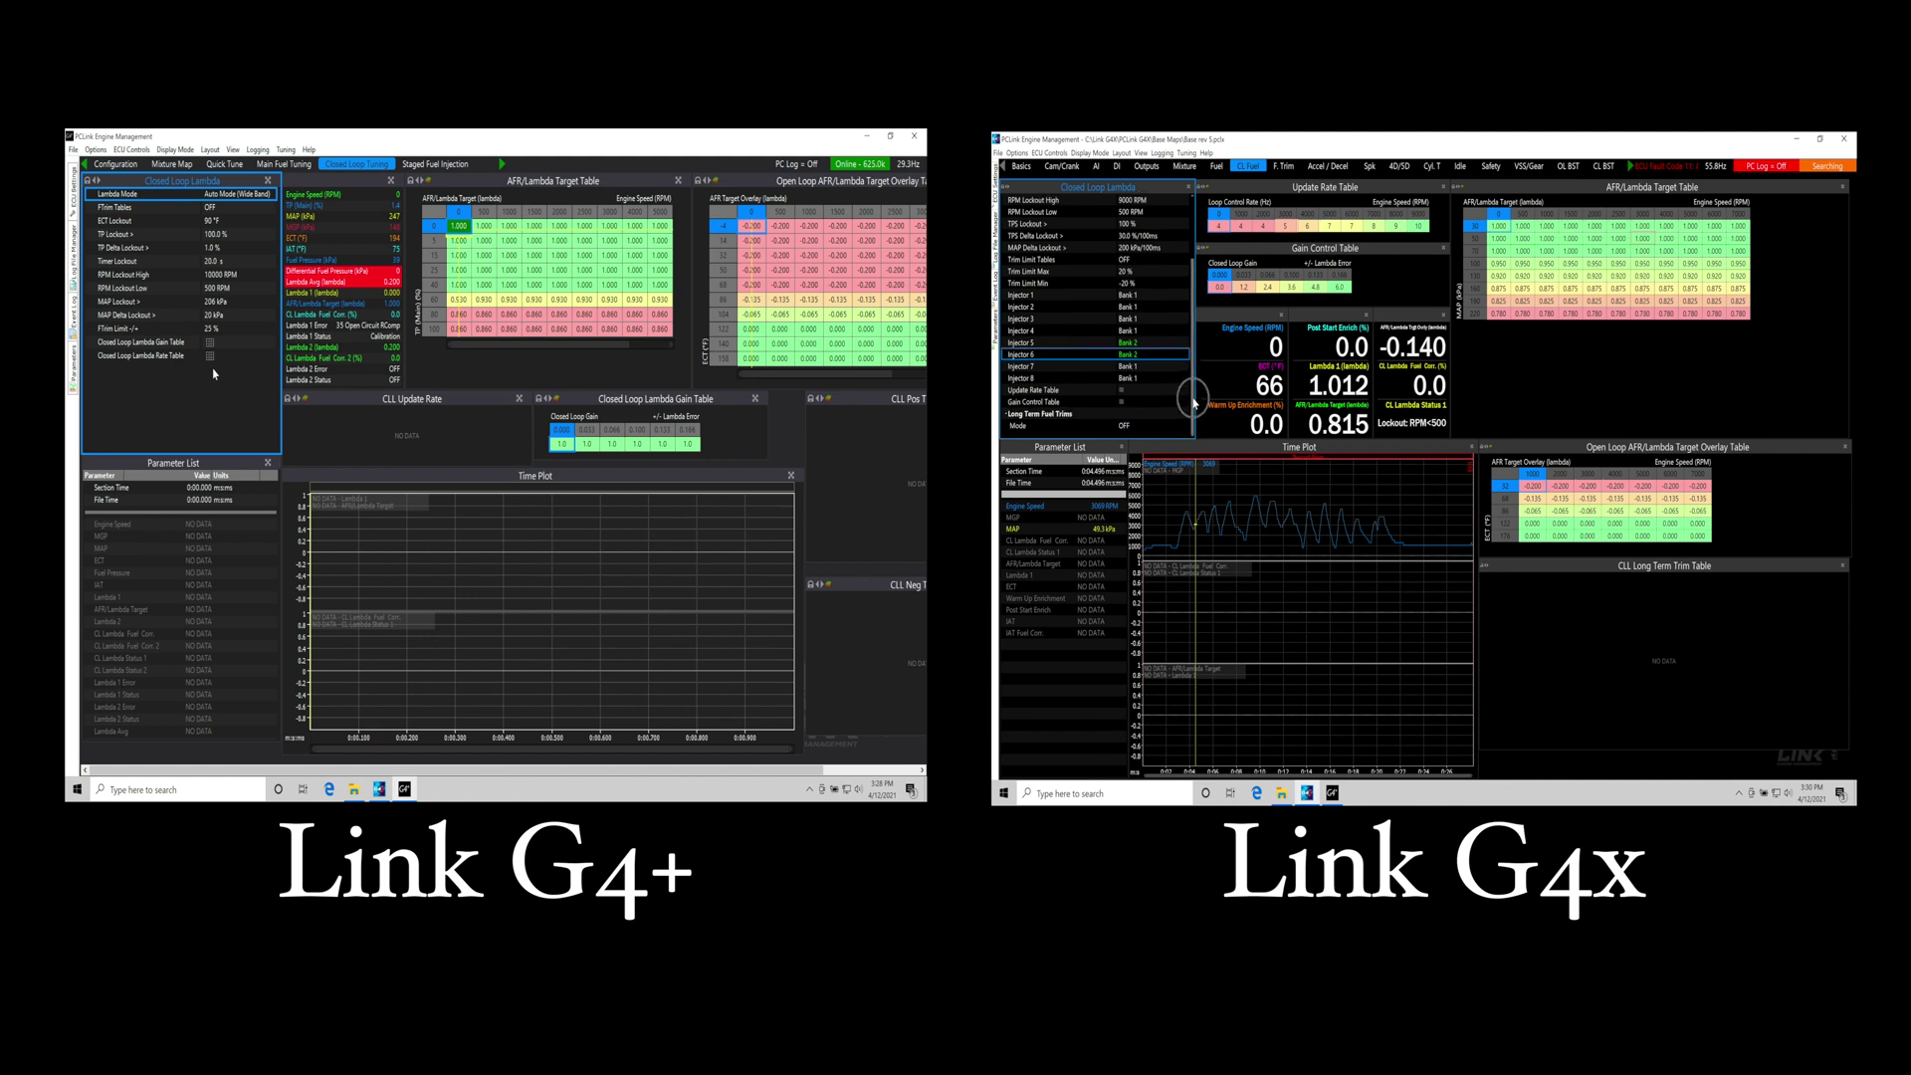
pyautogui.doubleClick(1126, 428)
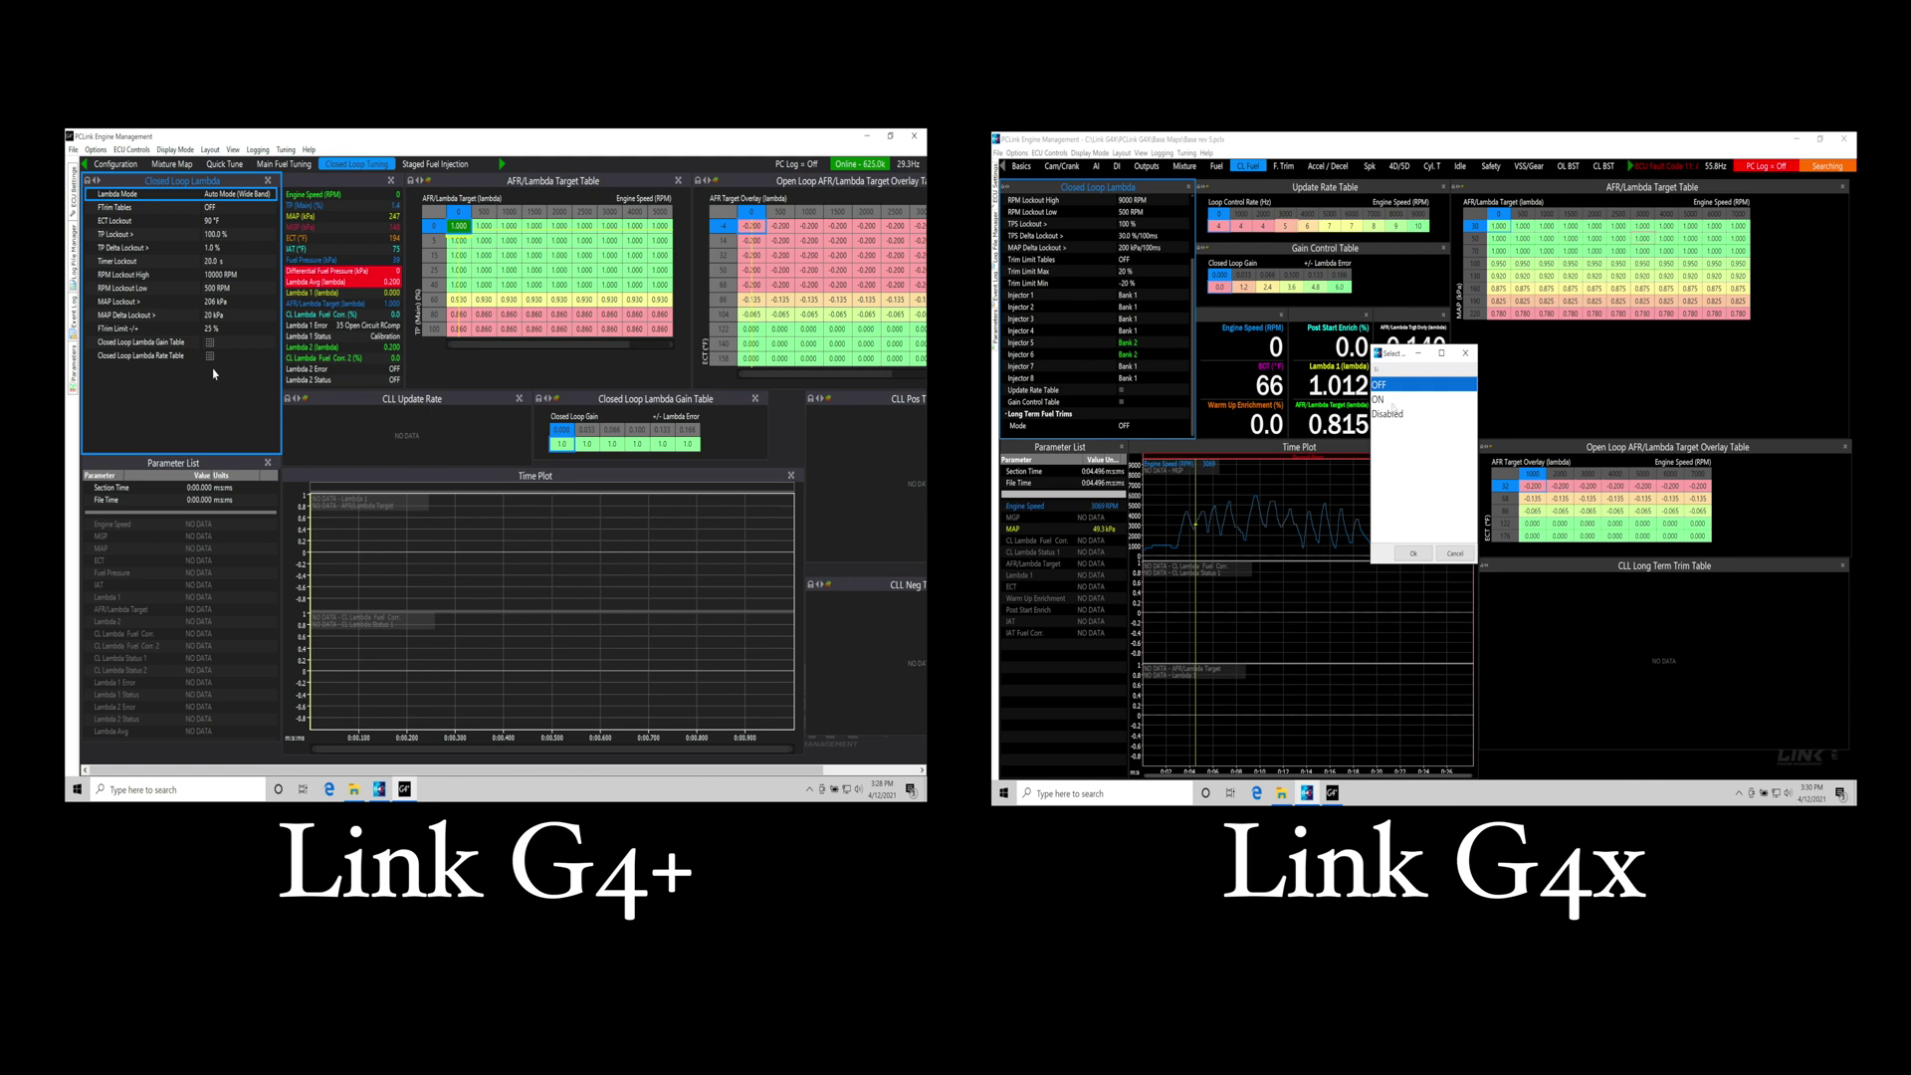
pyautogui.click(1396, 399)
pyautogui.click(1411, 552)
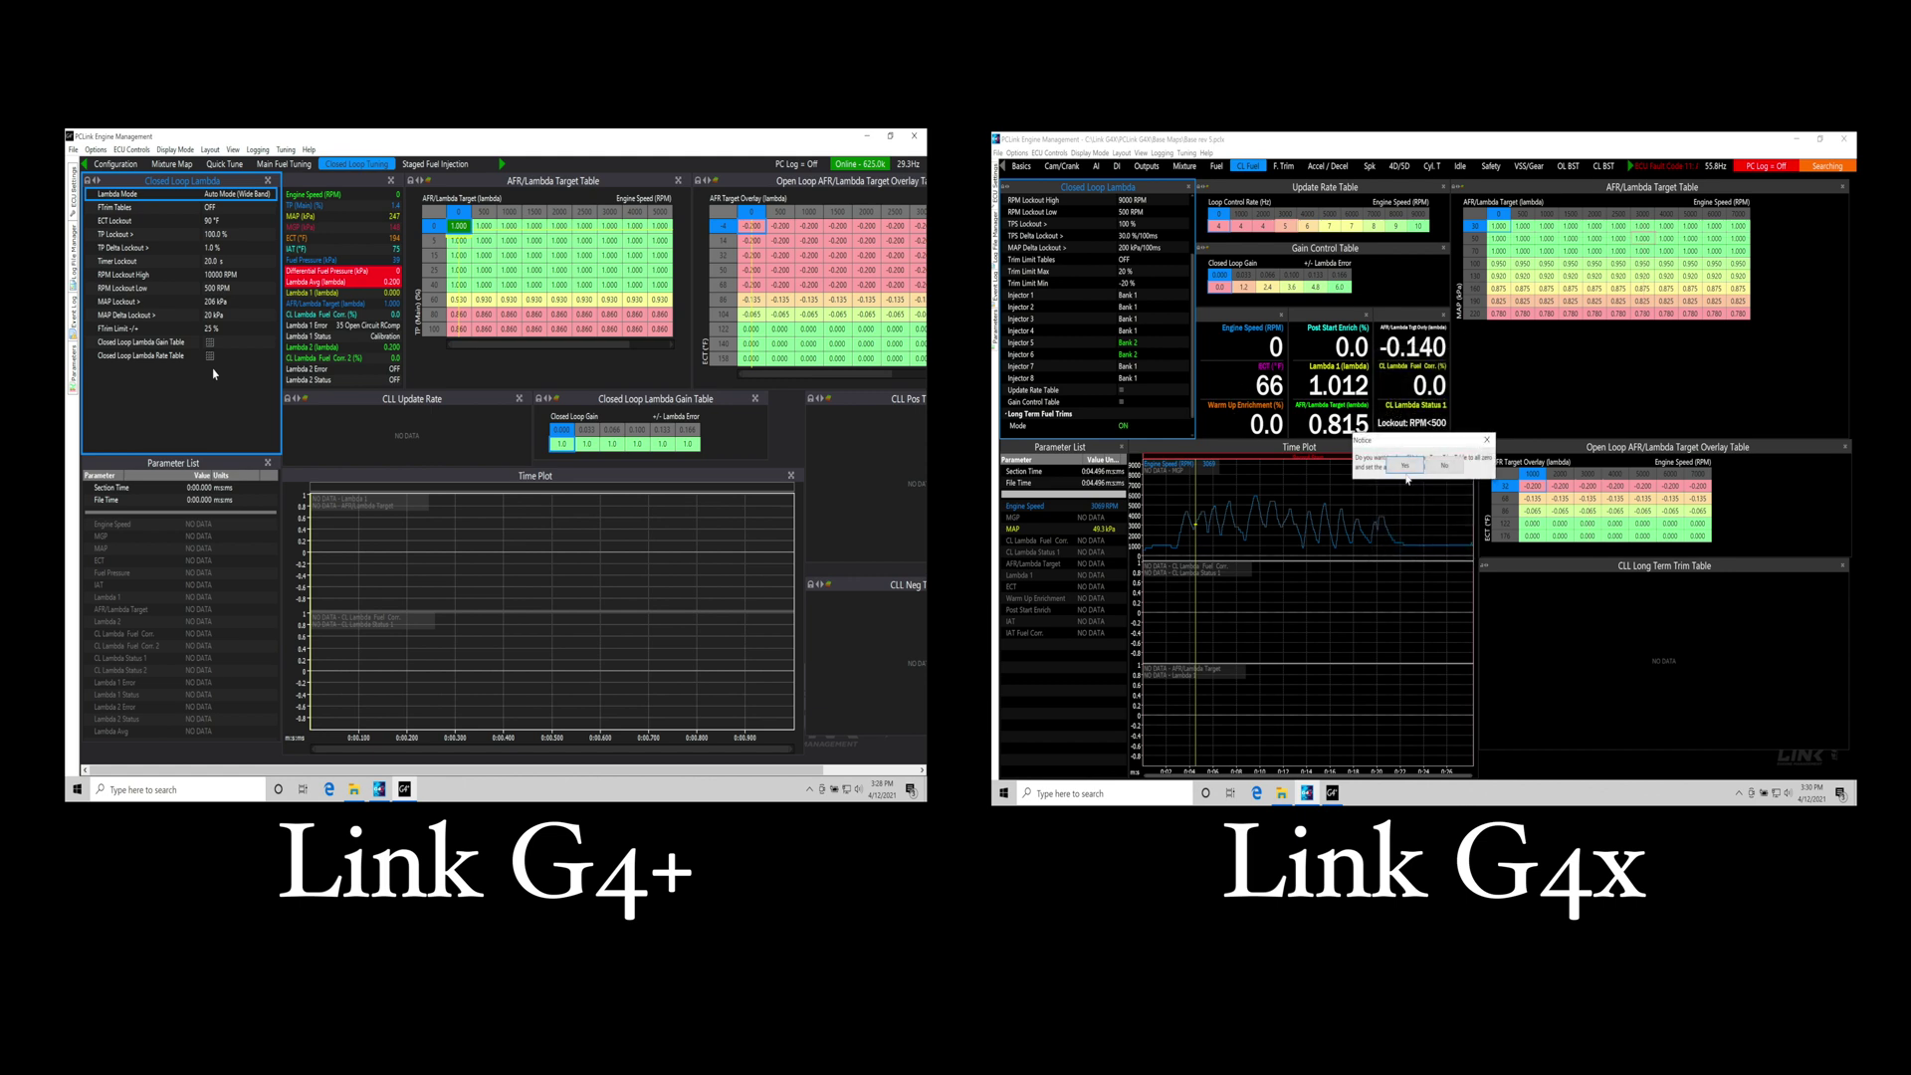
pyautogui.click(1404, 466)
pyautogui.click(1404, 466)
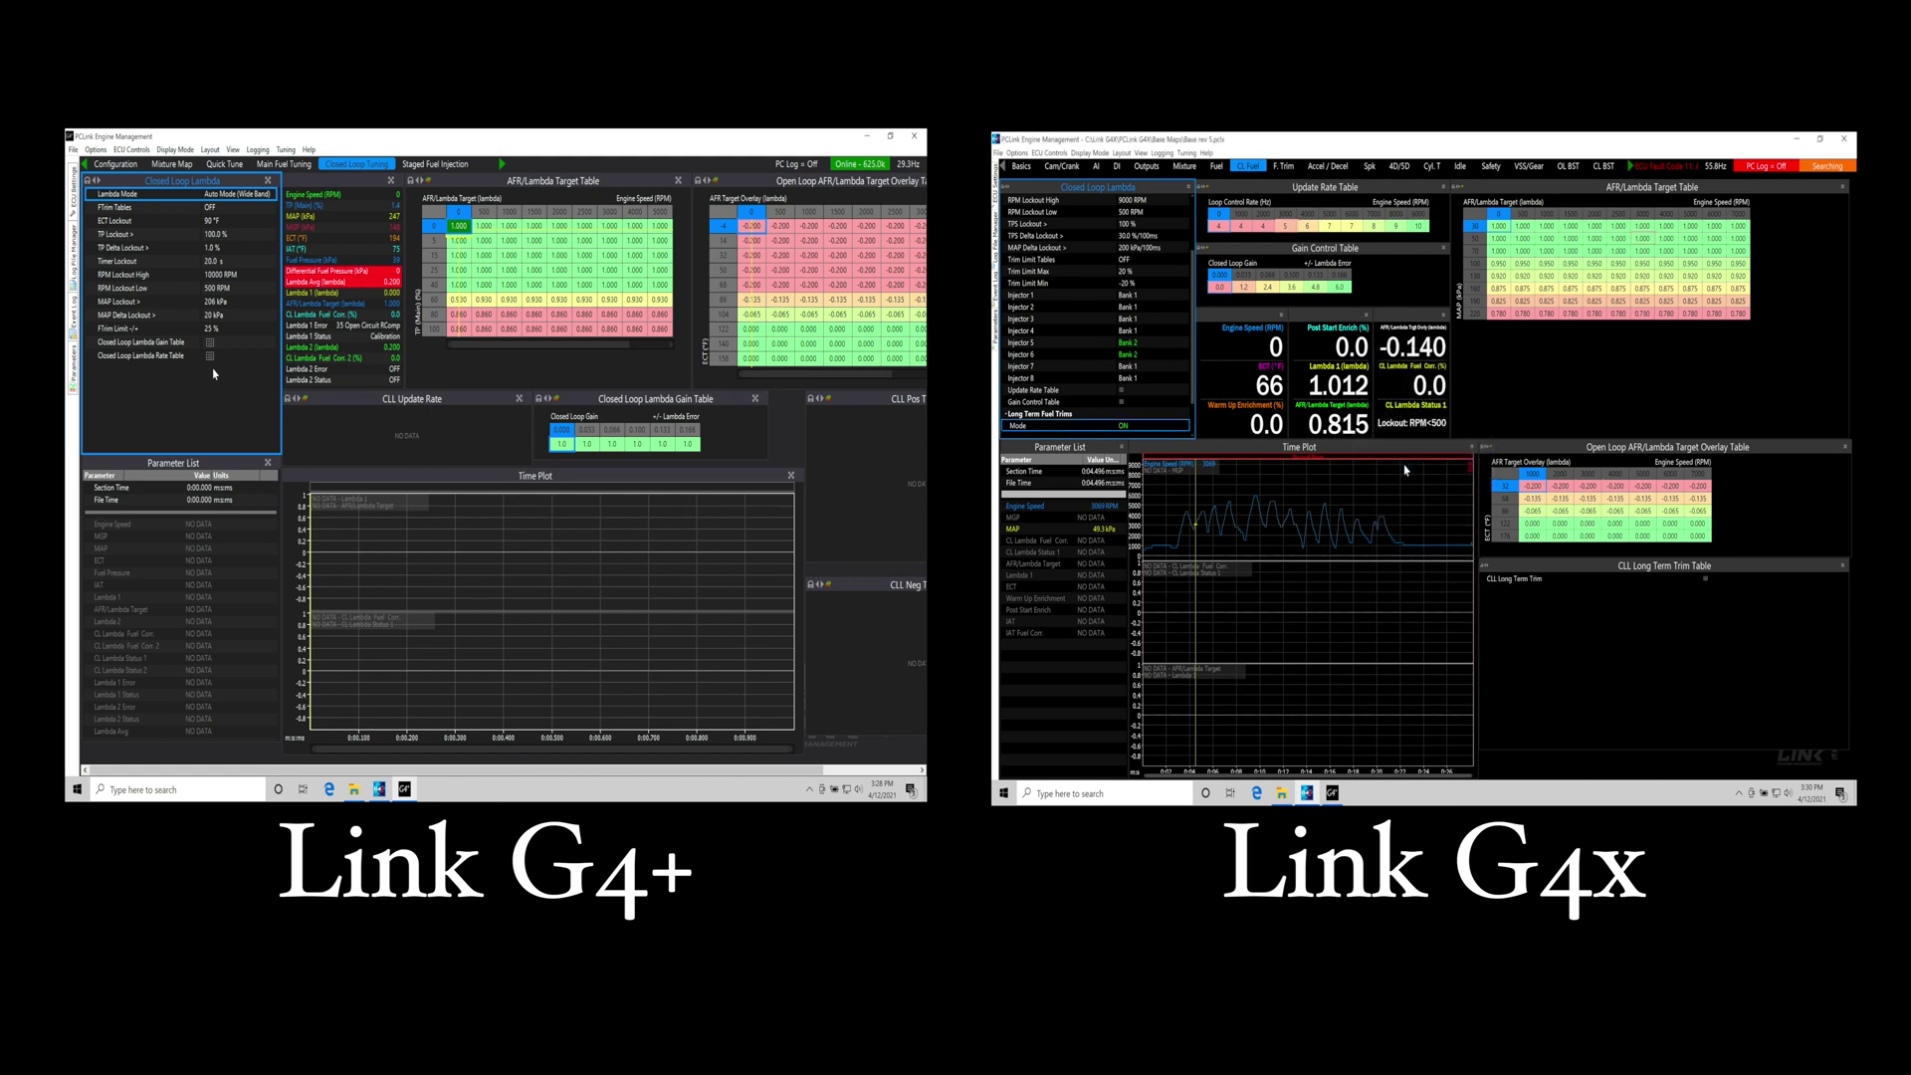
pyautogui.scroll(-2, 1194, 378)
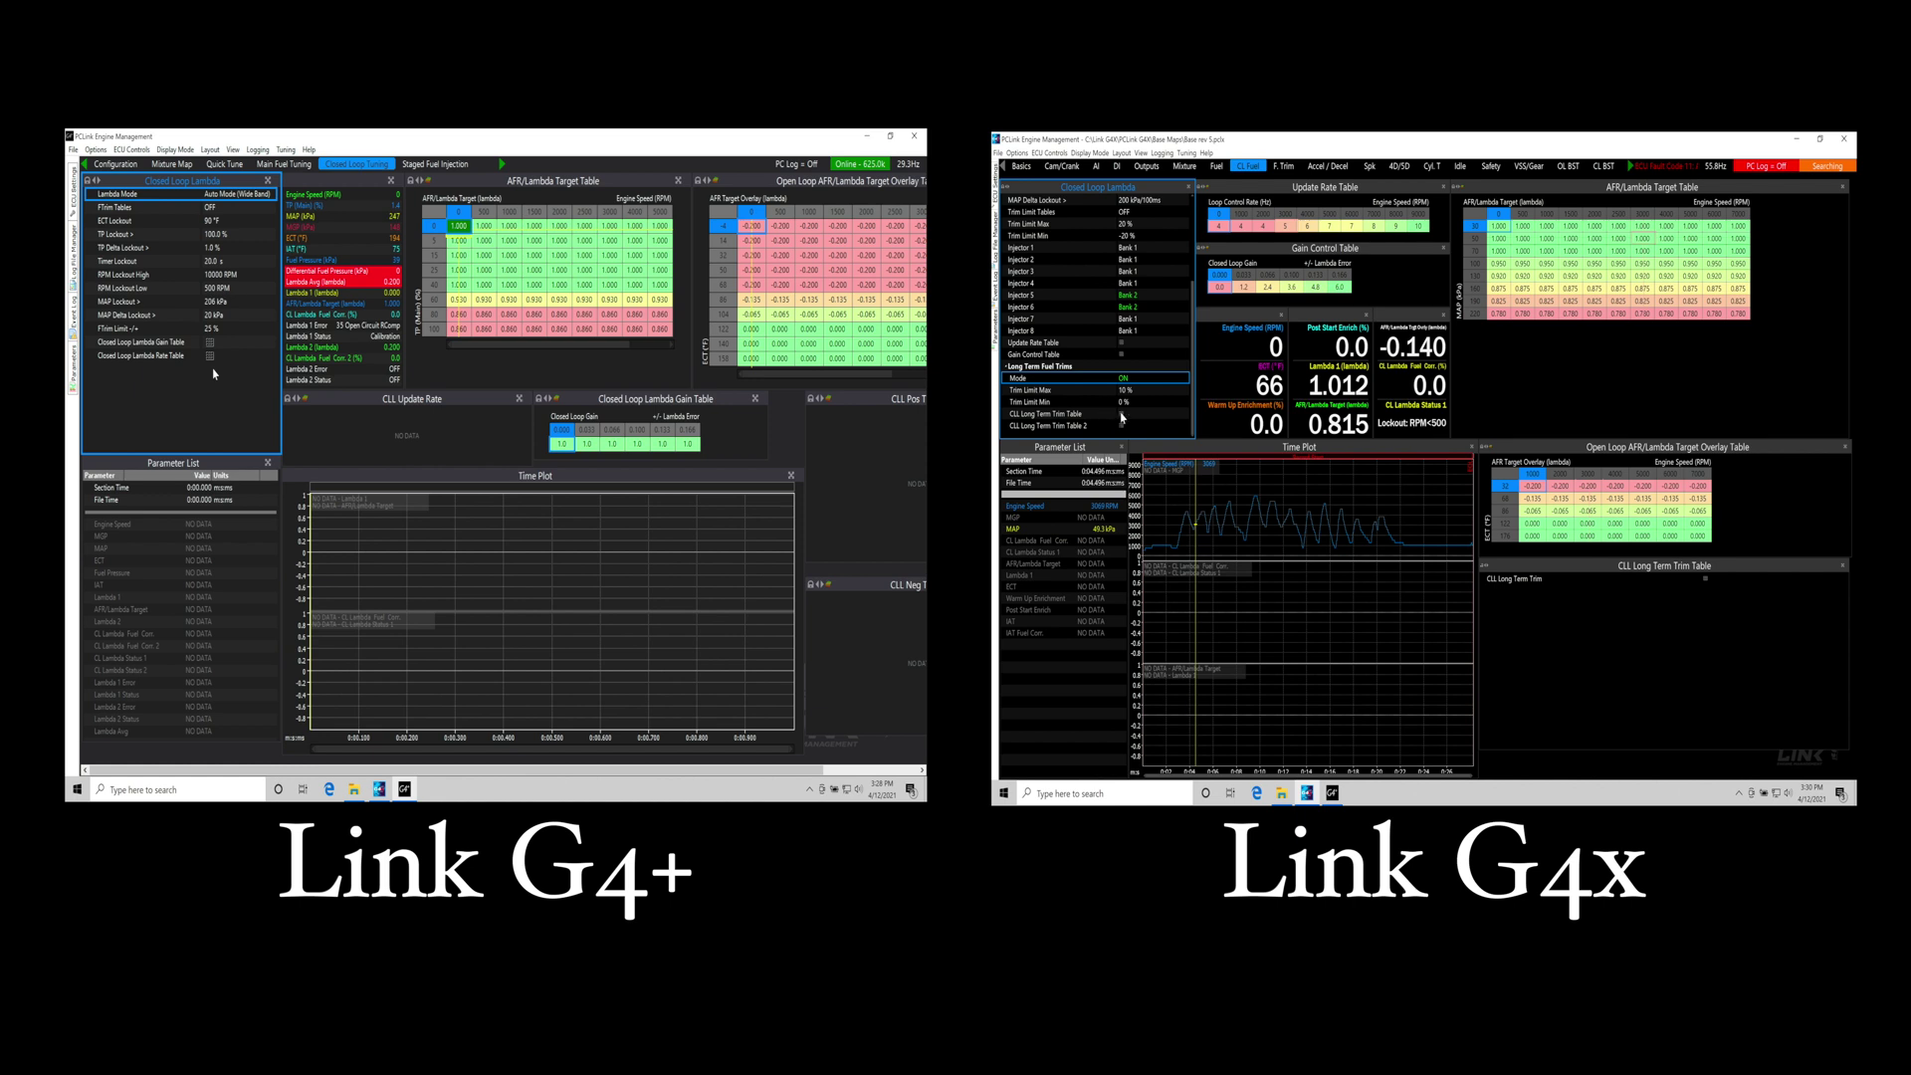
pyautogui.click(1123, 415)
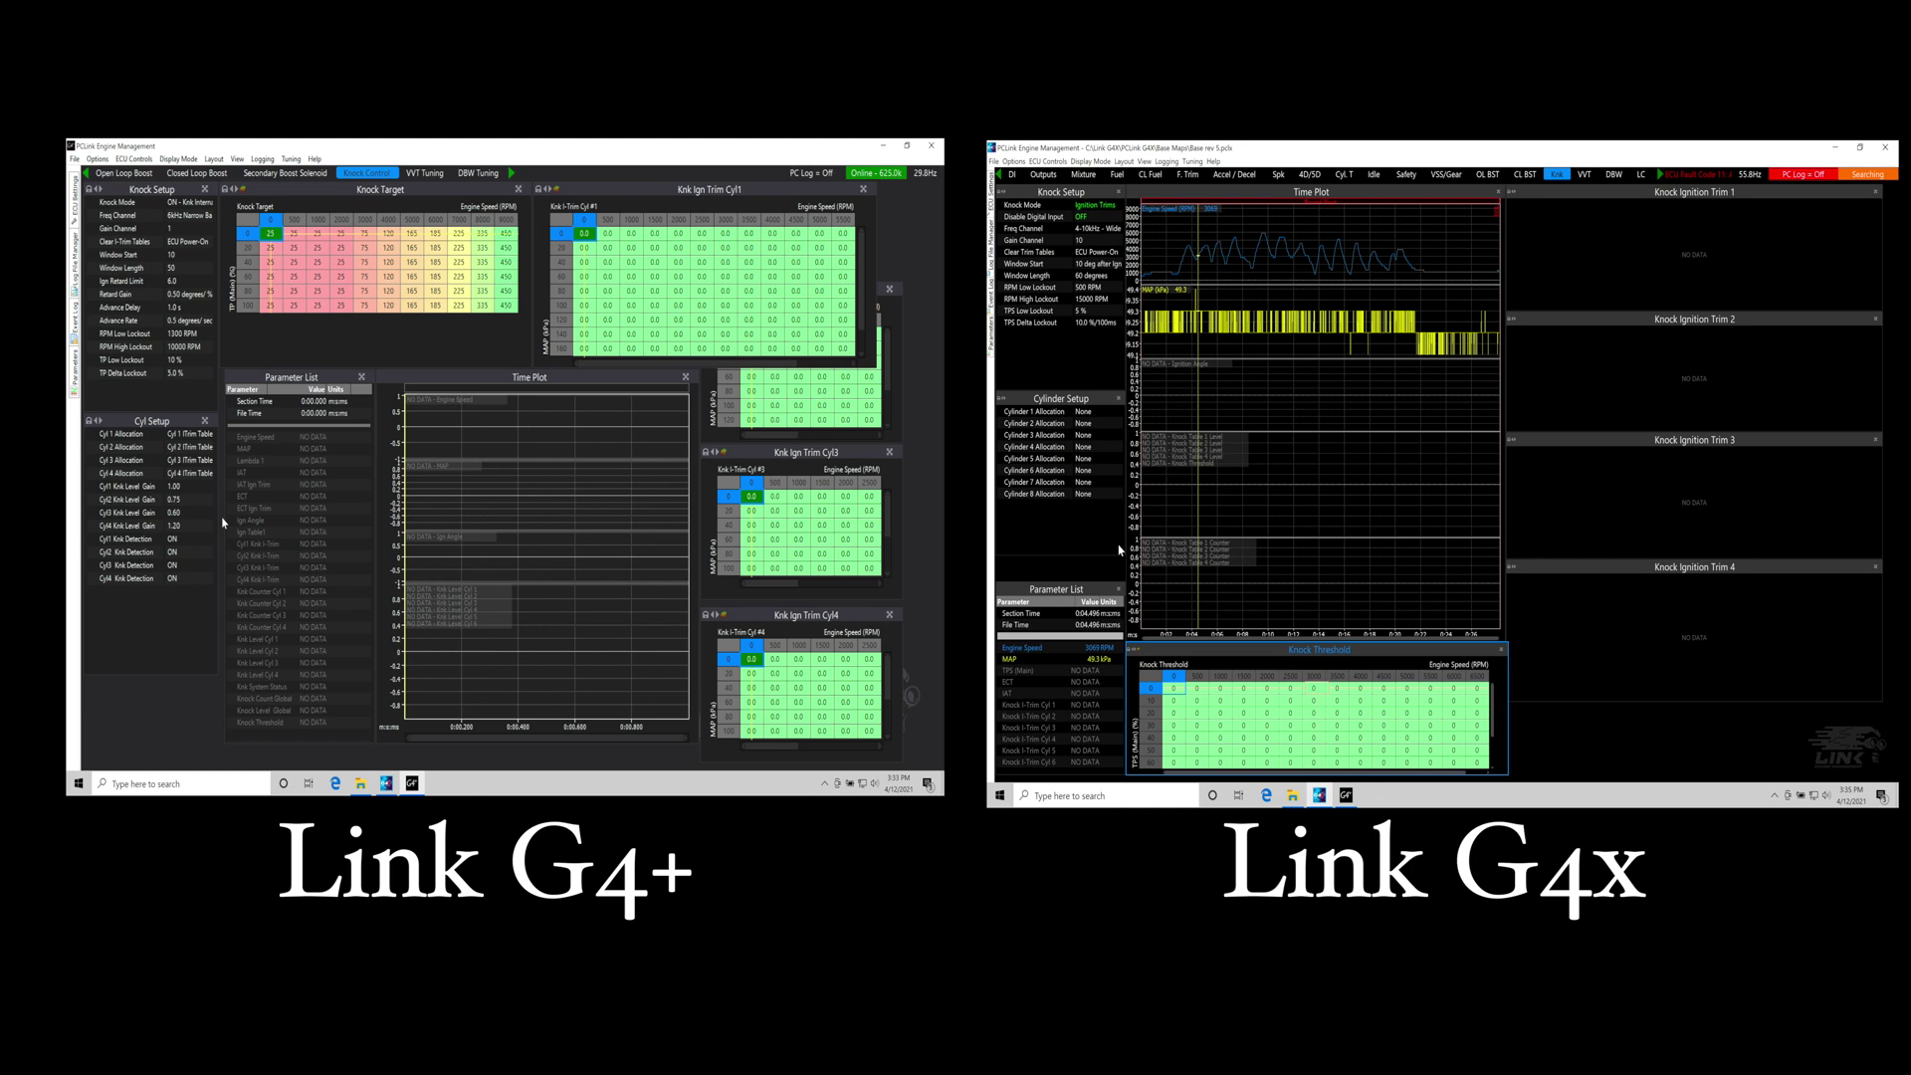
# - Set the G4X Knock Mode to Normalised Ign & Fuel
pyautogui.doubleClick(1100, 206)
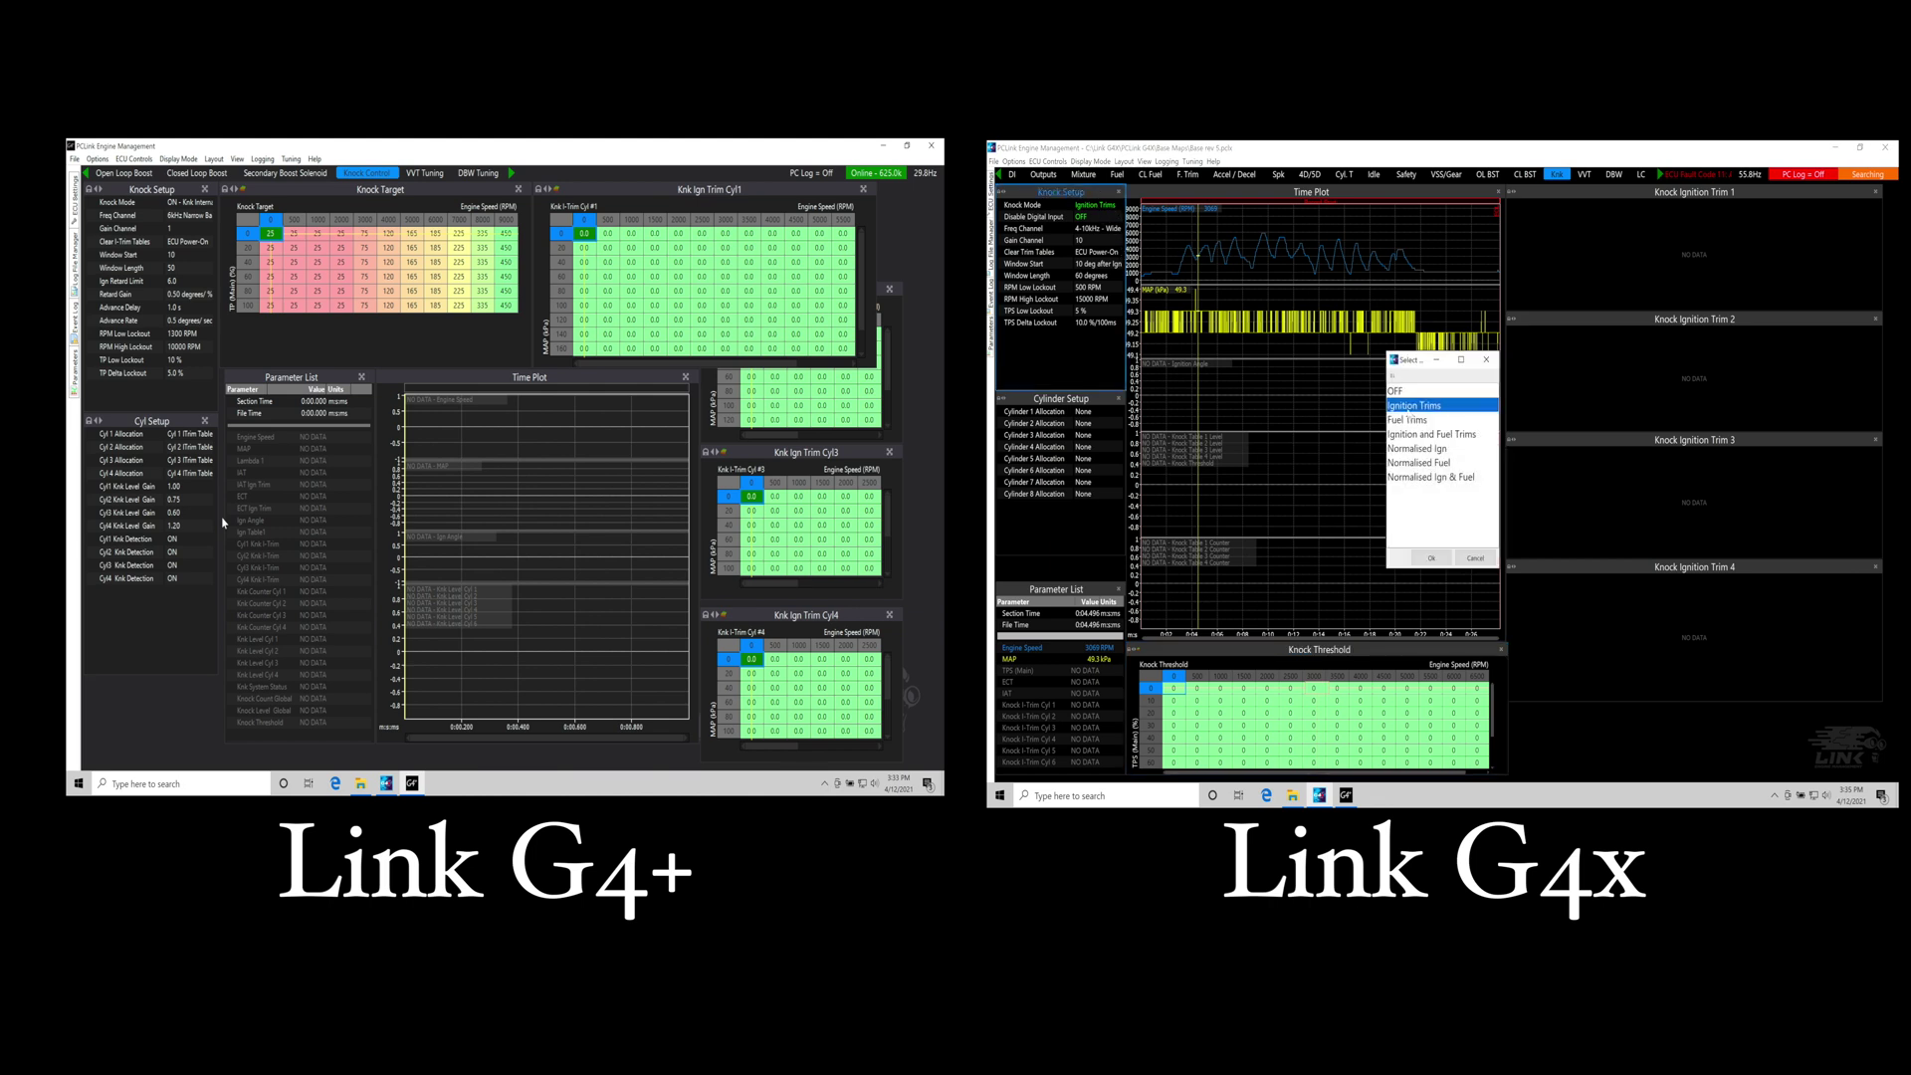
pyautogui.click(1420, 419)
pyautogui.click(1445, 438)
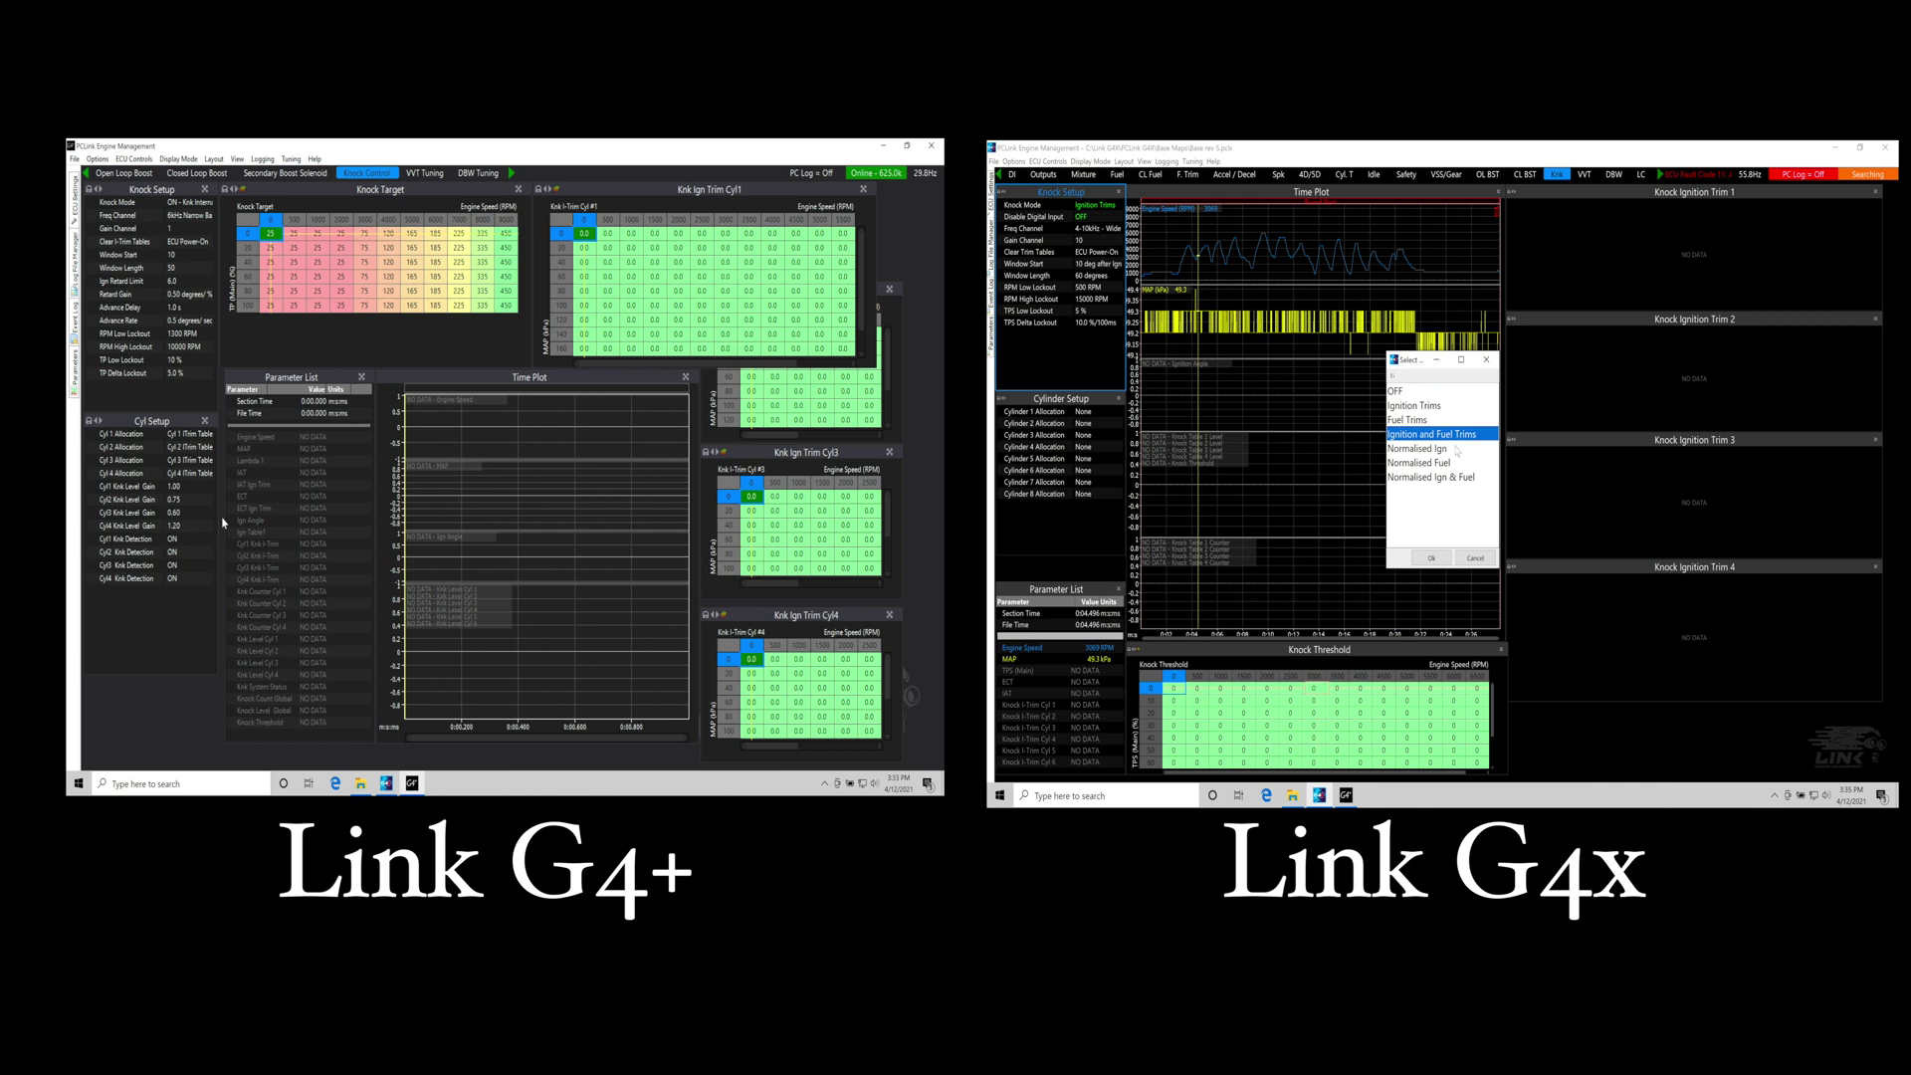
pyautogui.click(1456, 448)
pyautogui.click(1458, 464)
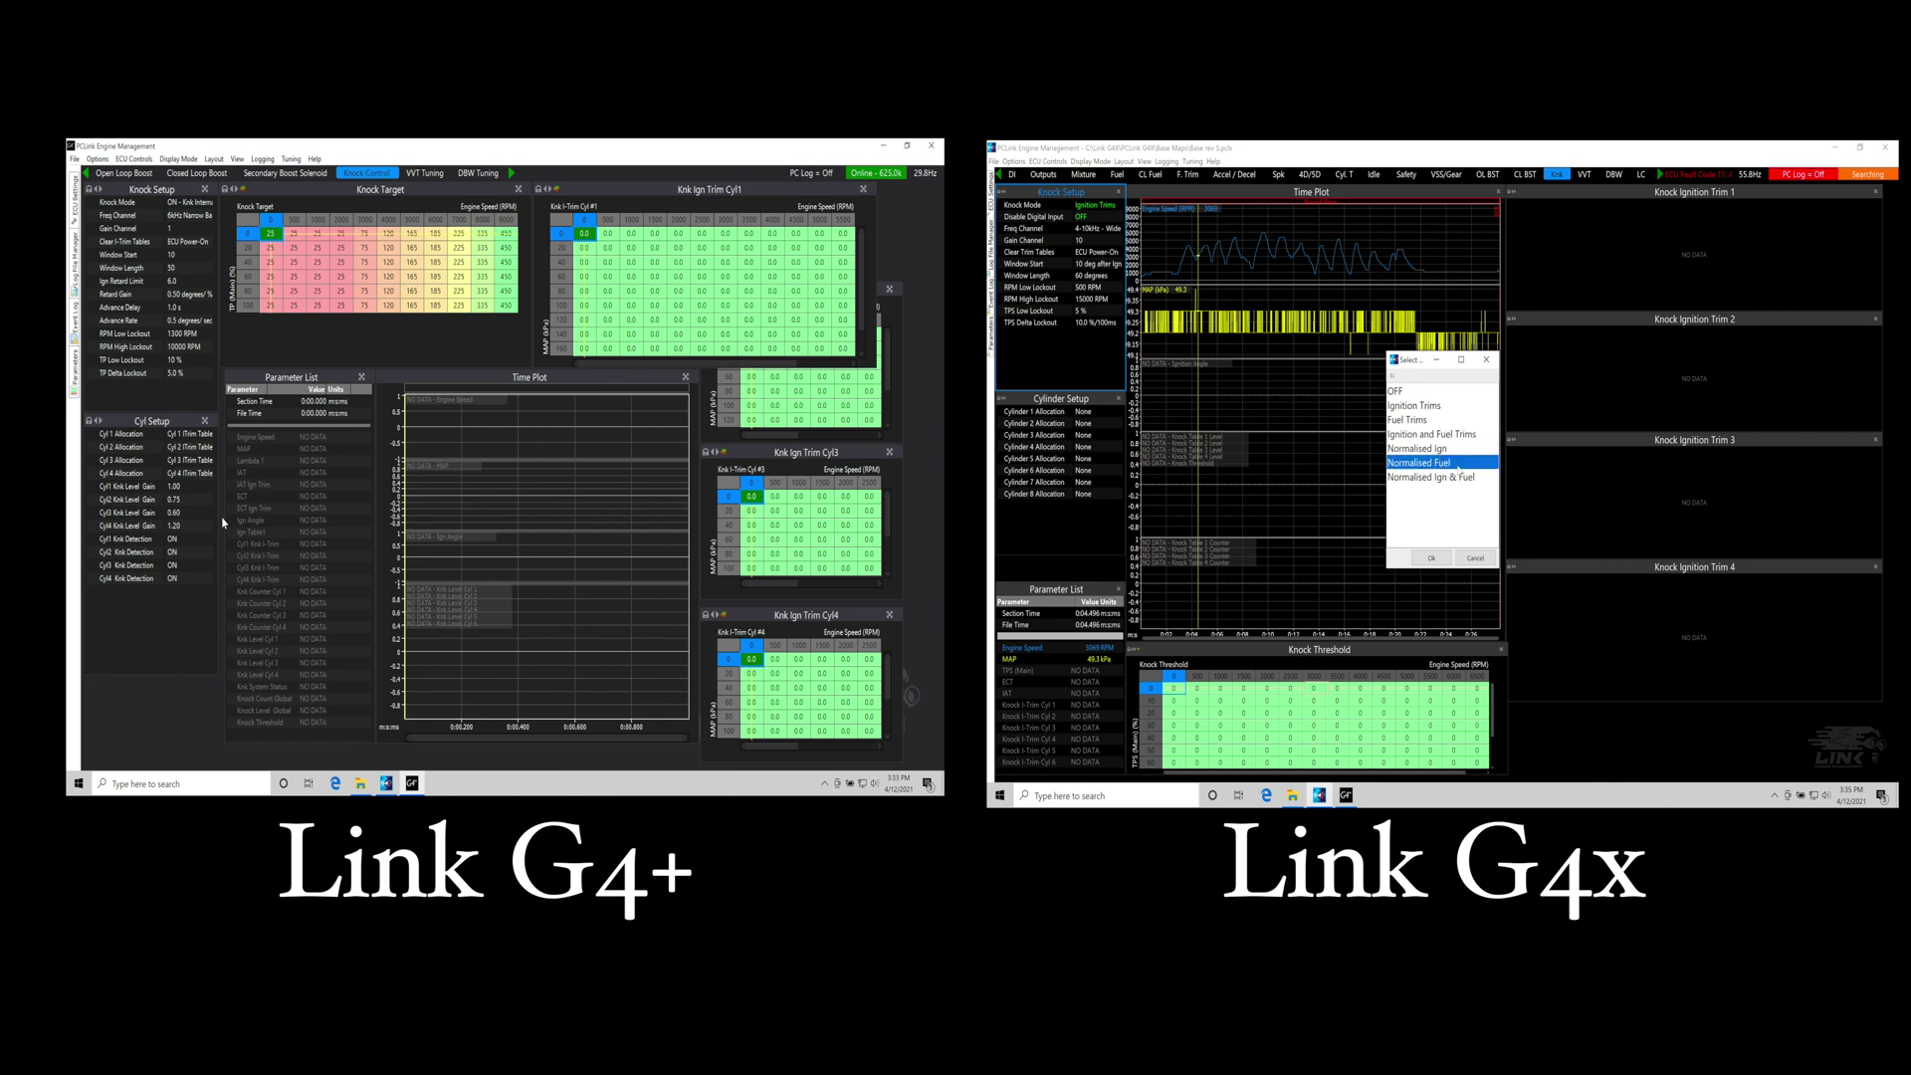
pyautogui.click(1458, 477)
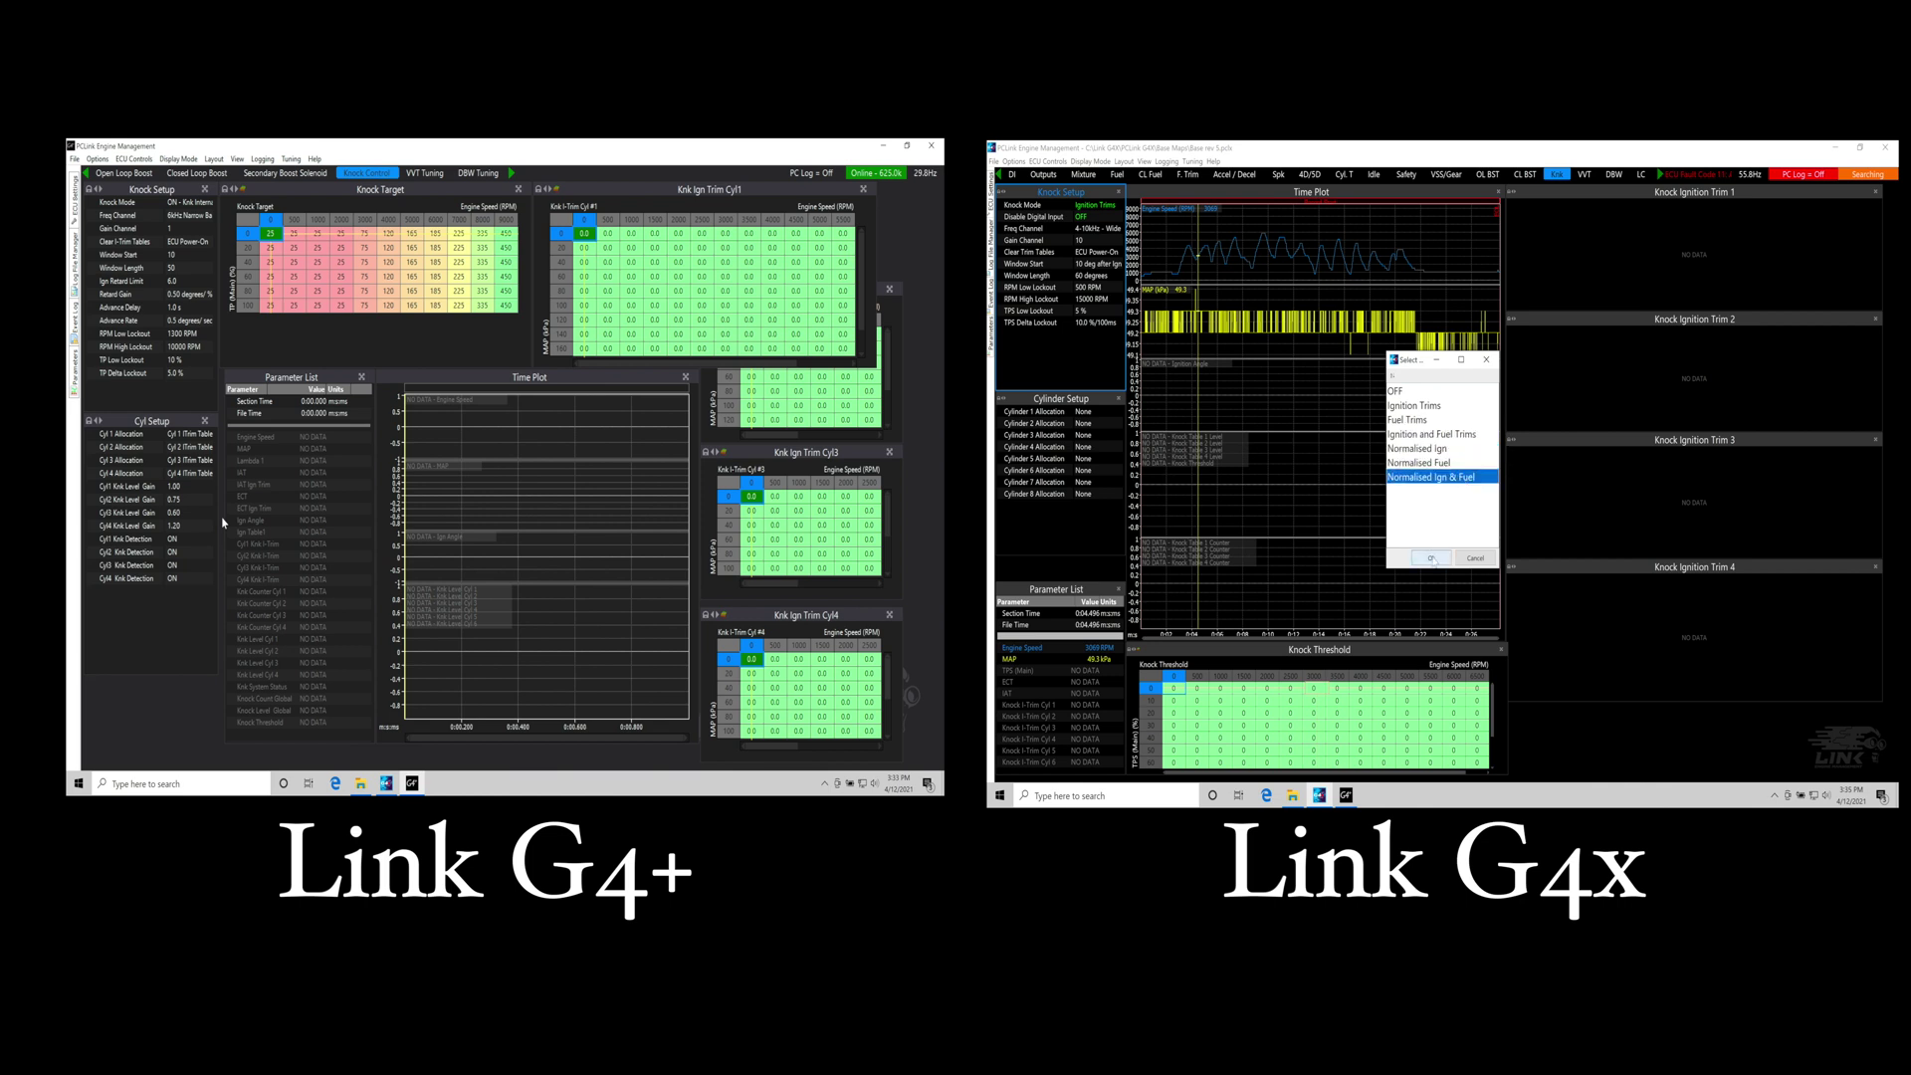
pyautogui.click(1432, 558)
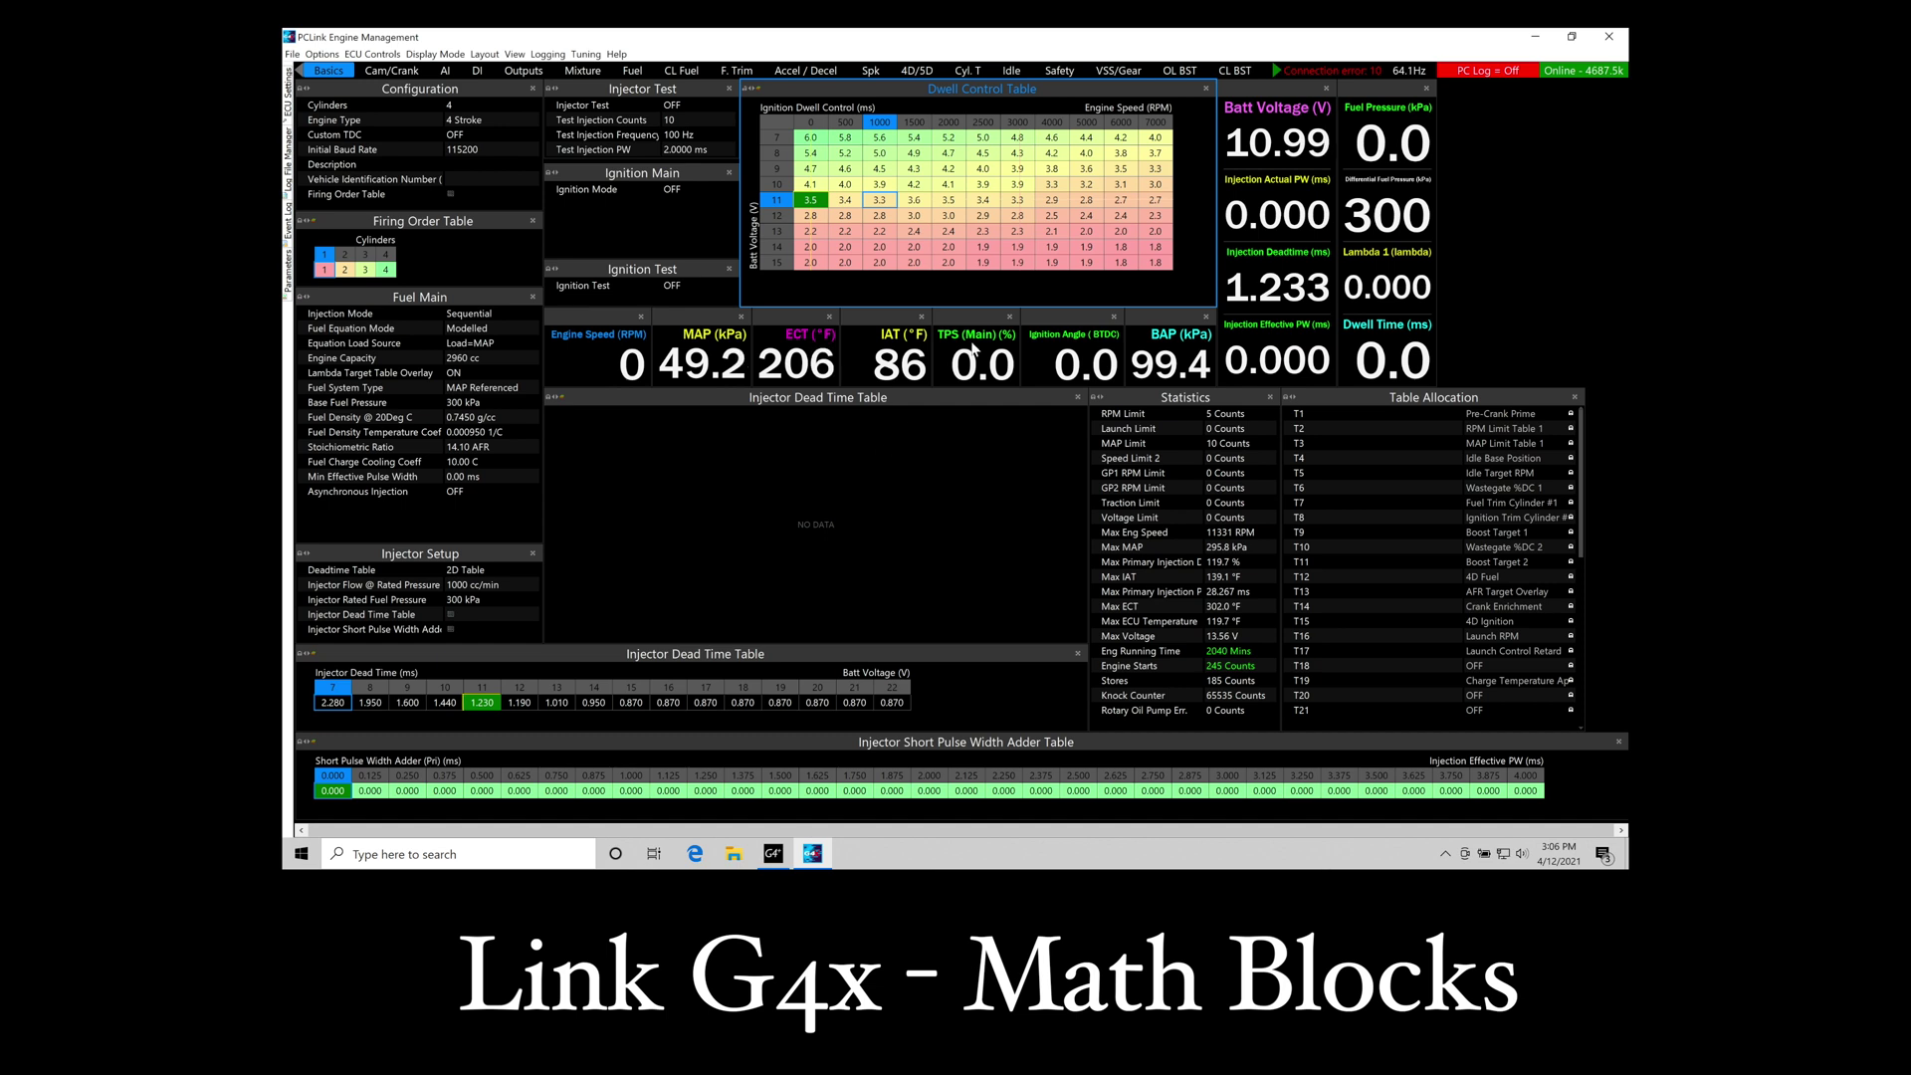
# - Open the Math Blocks settings and label Math Block 1 'MAP/EMAP'
pyautogui.click(1276, 69)
pyautogui.click(1275, 69)
pyautogui.click(1276, 69)
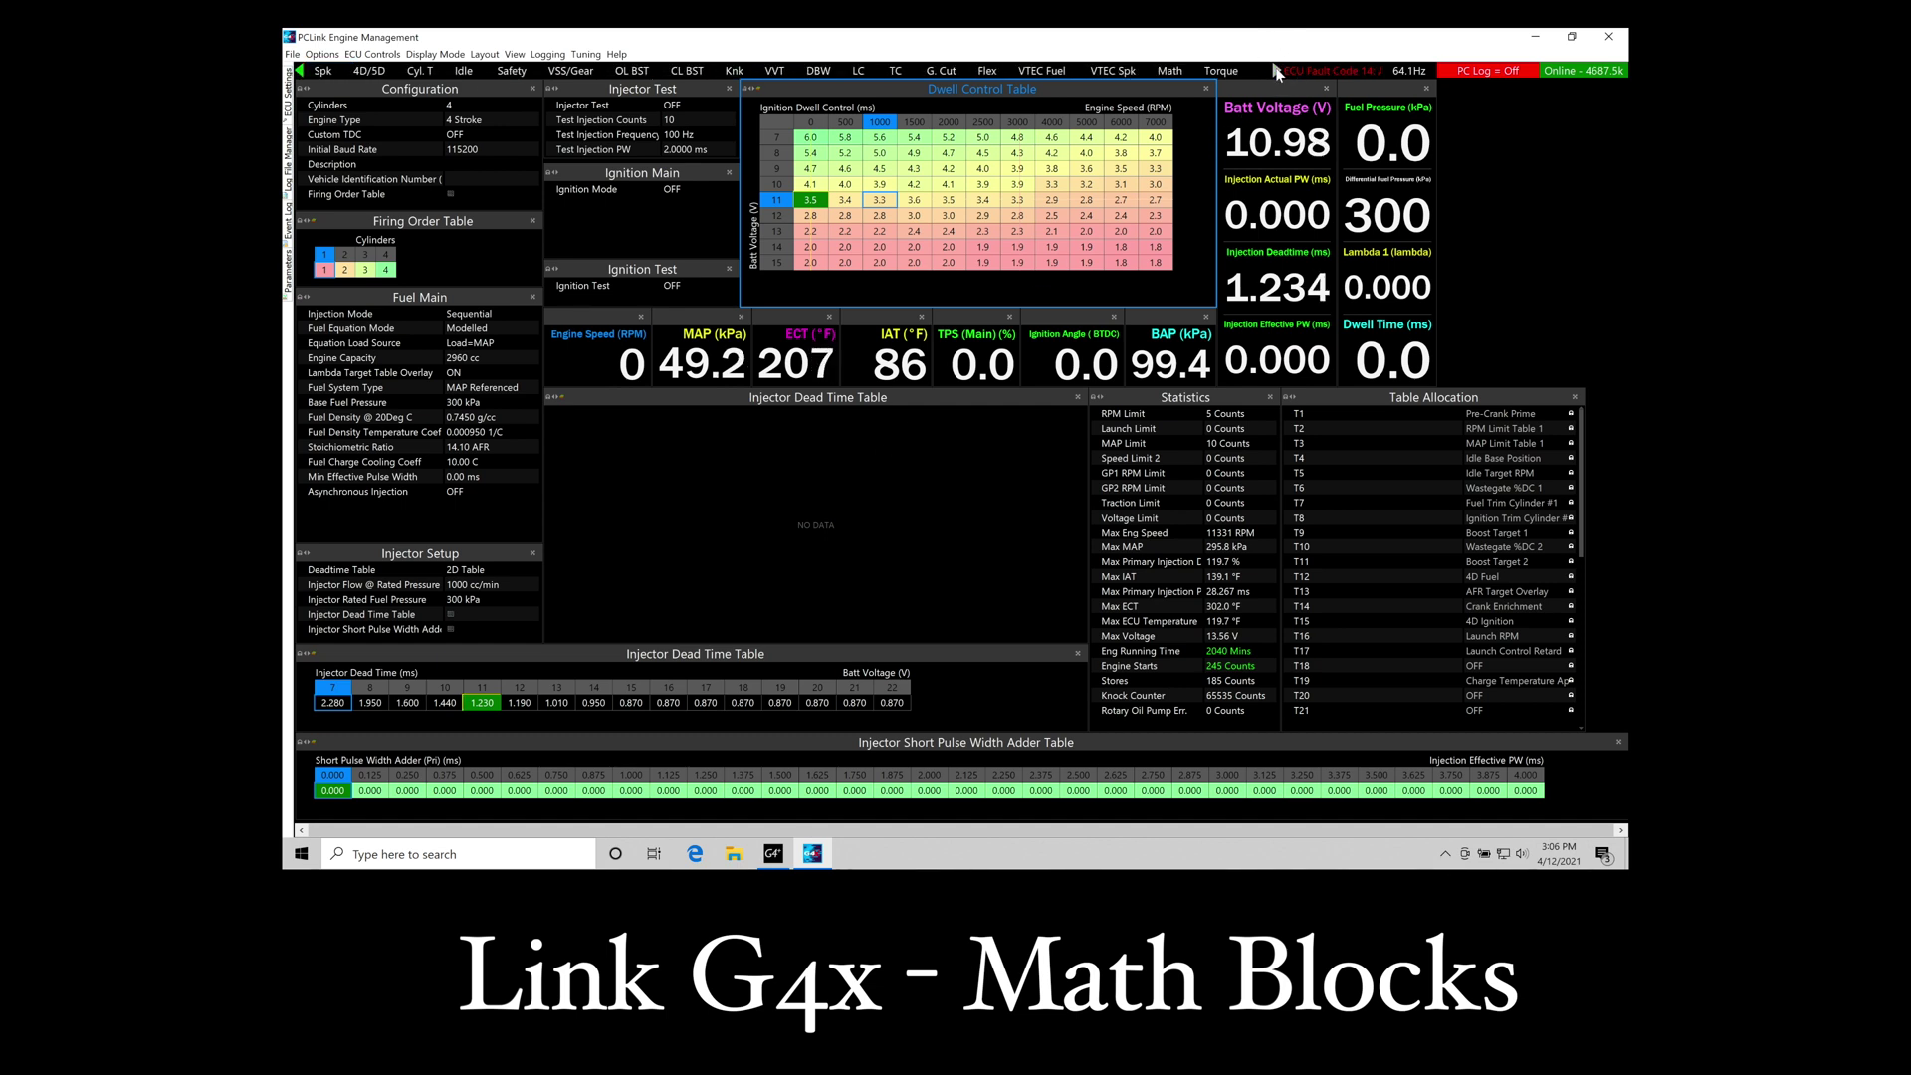
pyautogui.click(1170, 70)
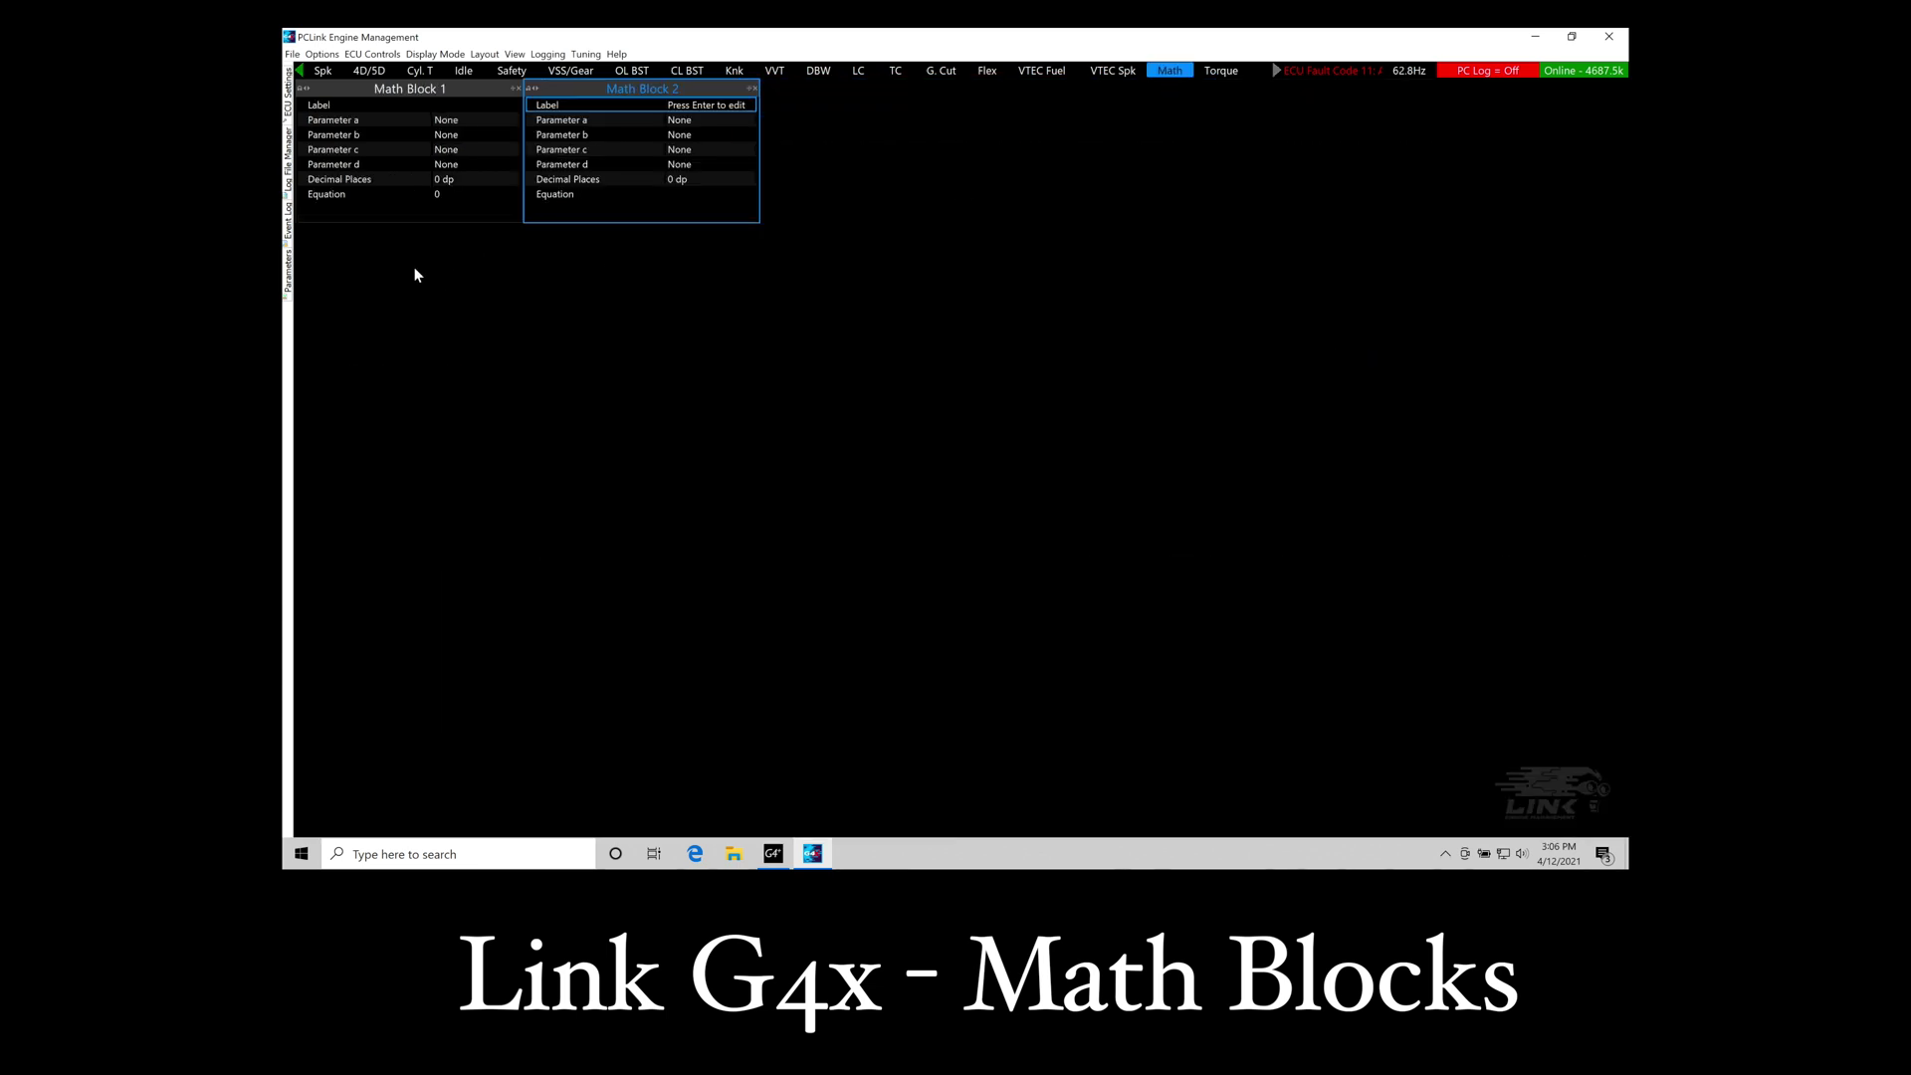
pyautogui.doubleClick(458, 109)
pyautogui.write('MAP/EMAP')
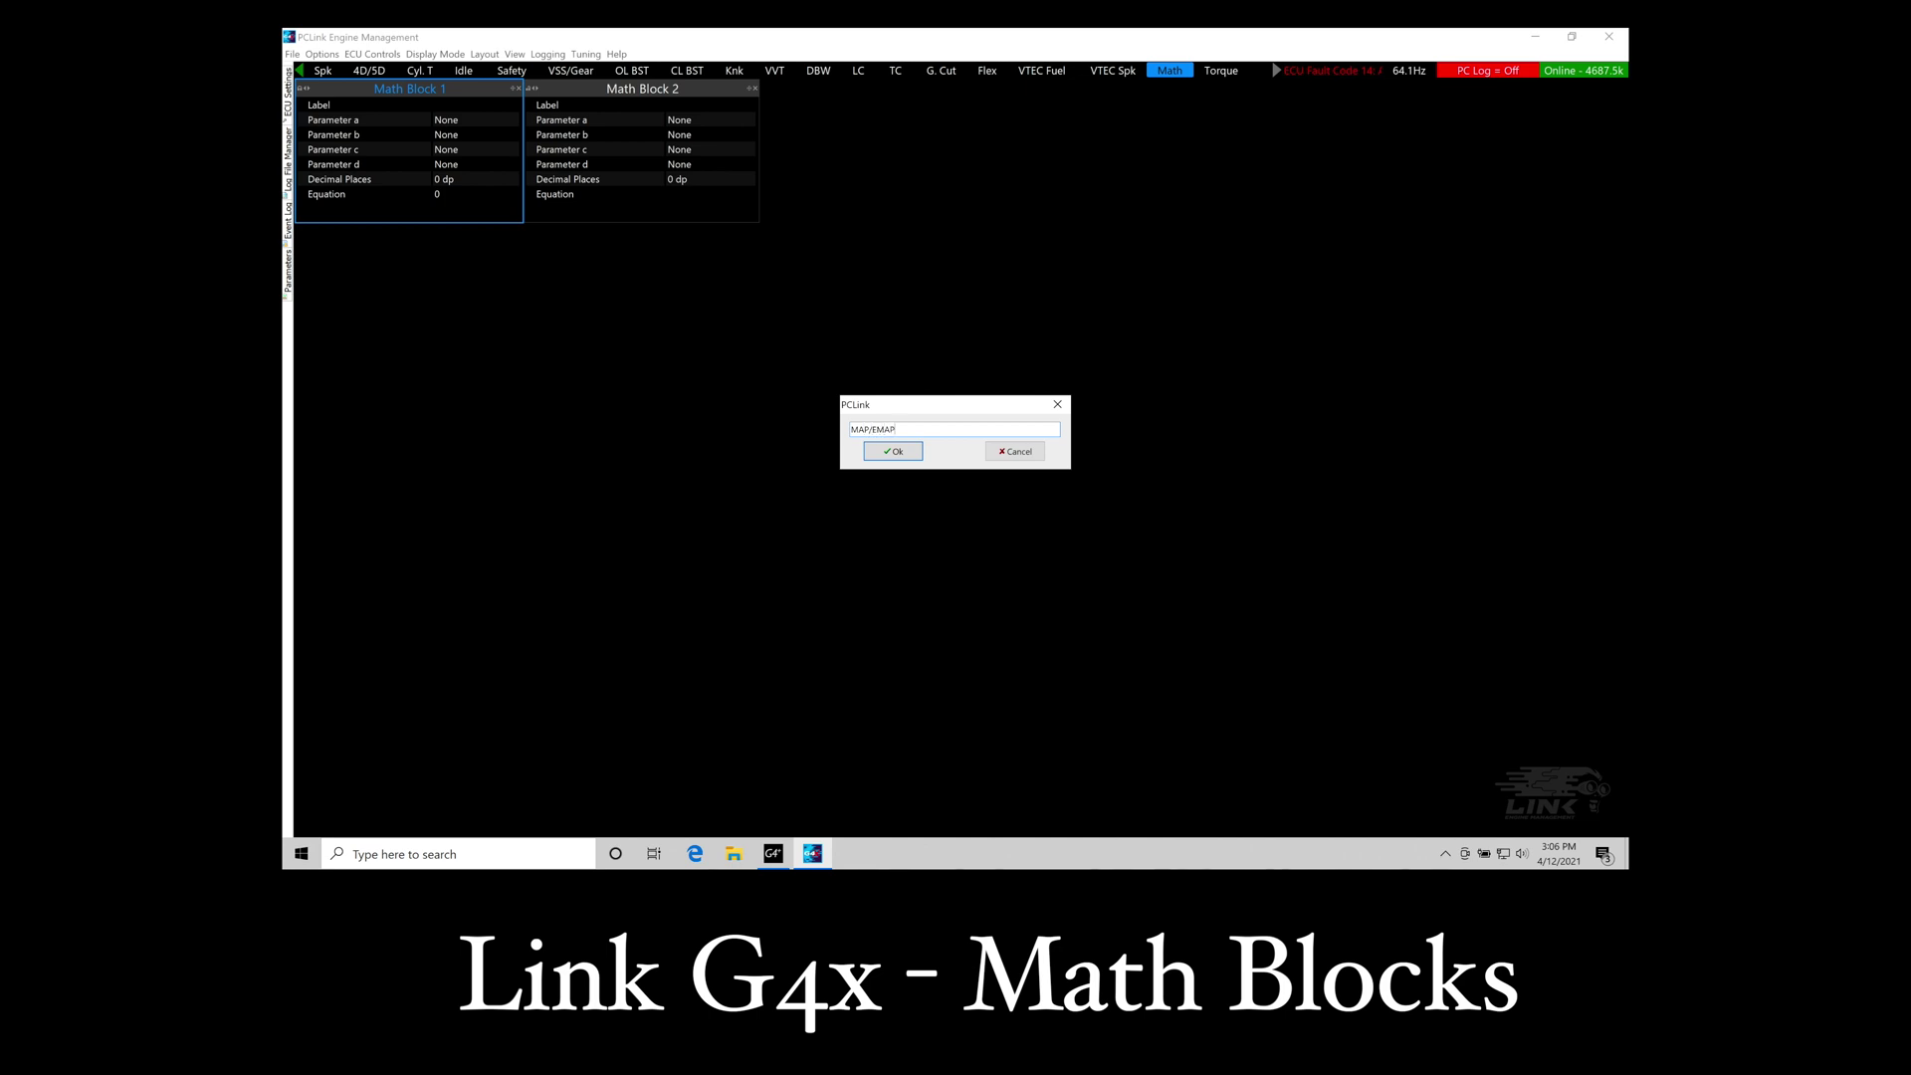
pyautogui.press('Return')
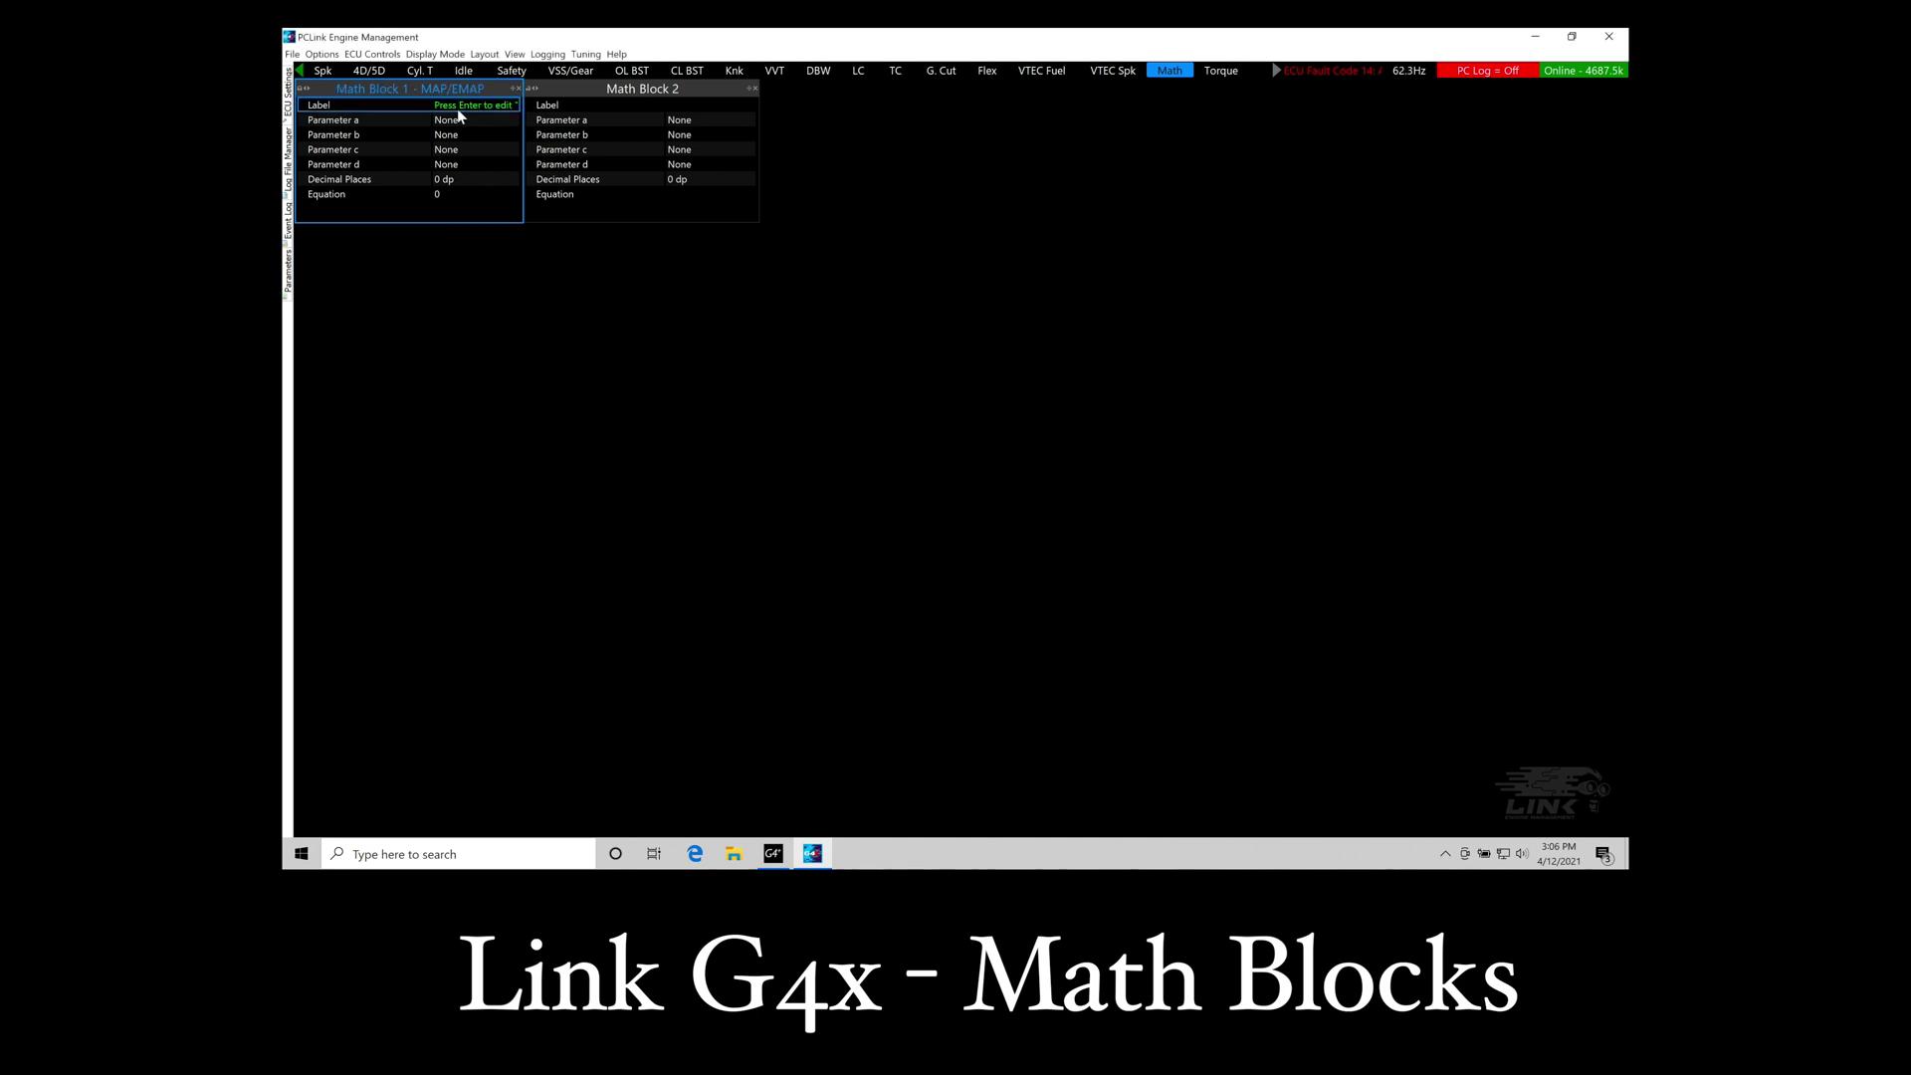
# - Set parameter a to MAP and parameter b to GP Pressure 1 - EMAP, then confirm the equation
pyautogui.doubleClick(458, 119)
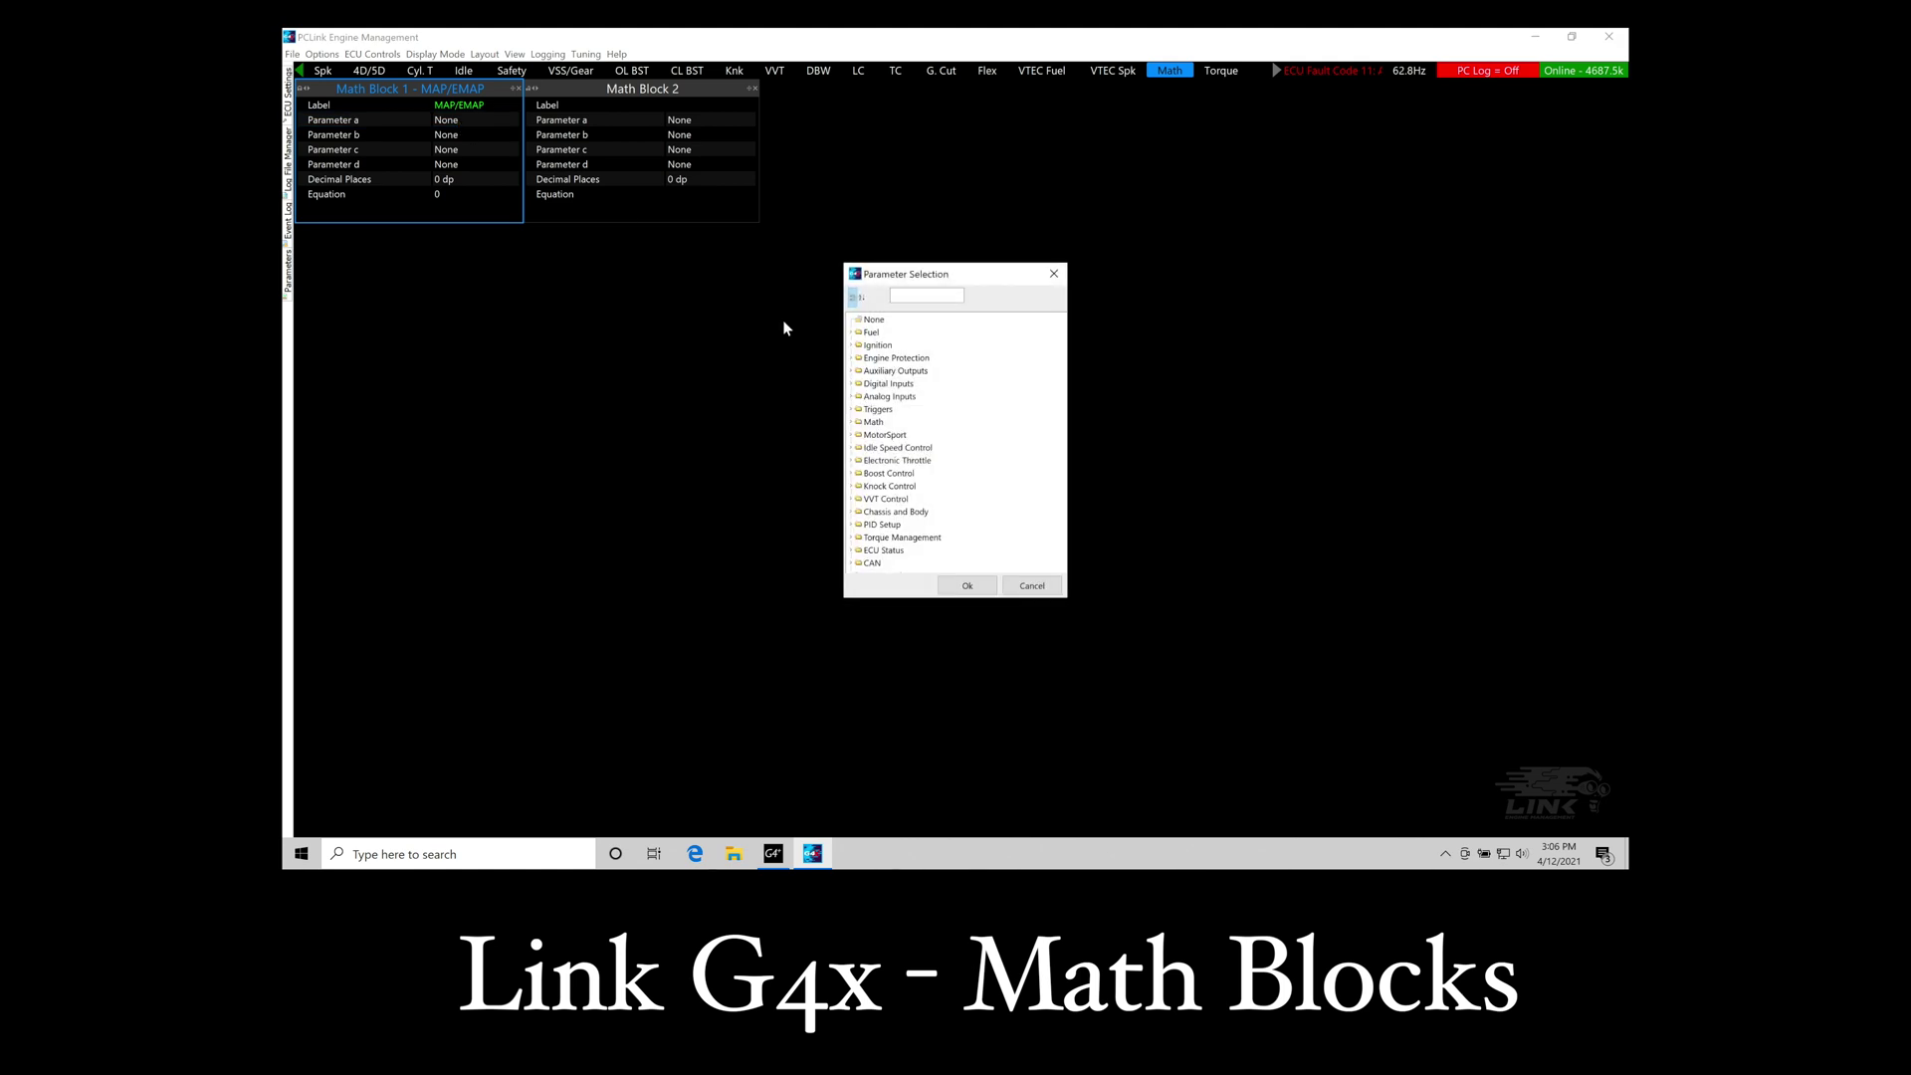
pyautogui.click(926, 295)
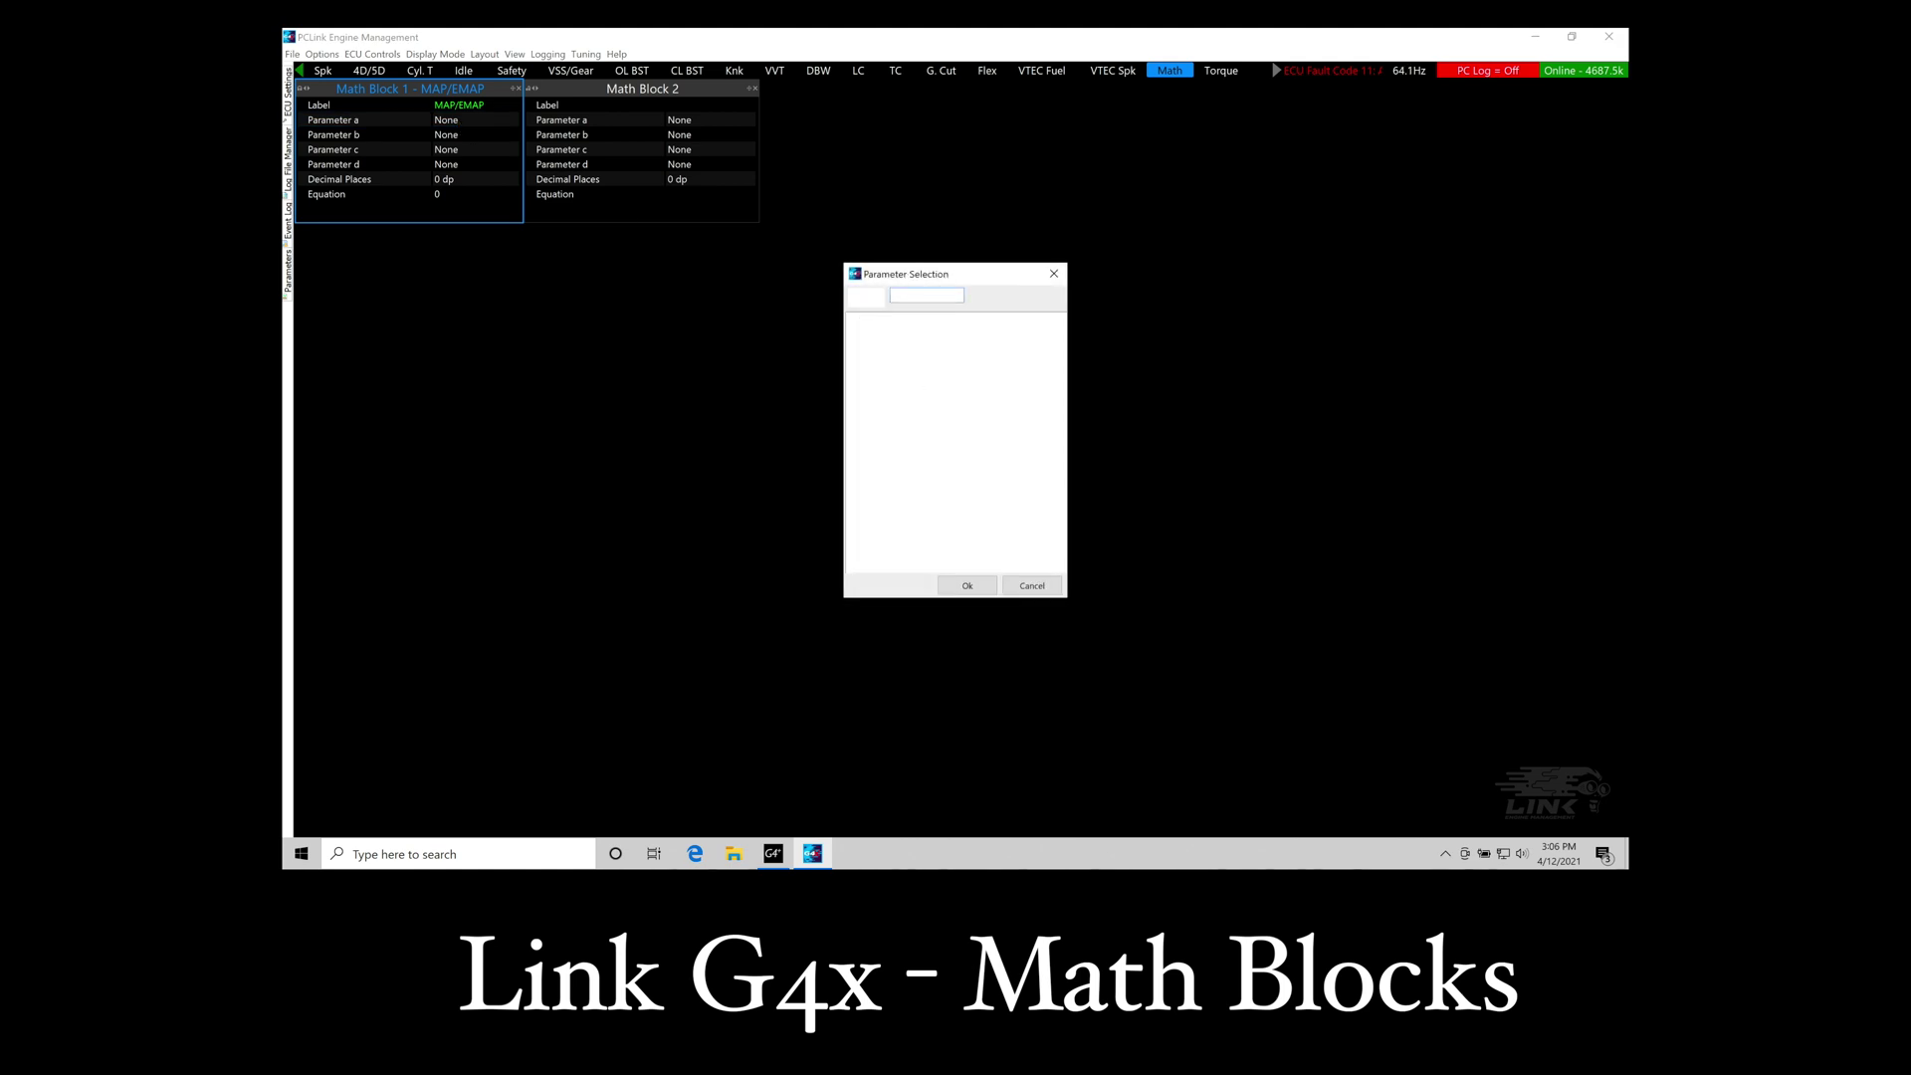
pyautogui.doubleClick(876, 406)
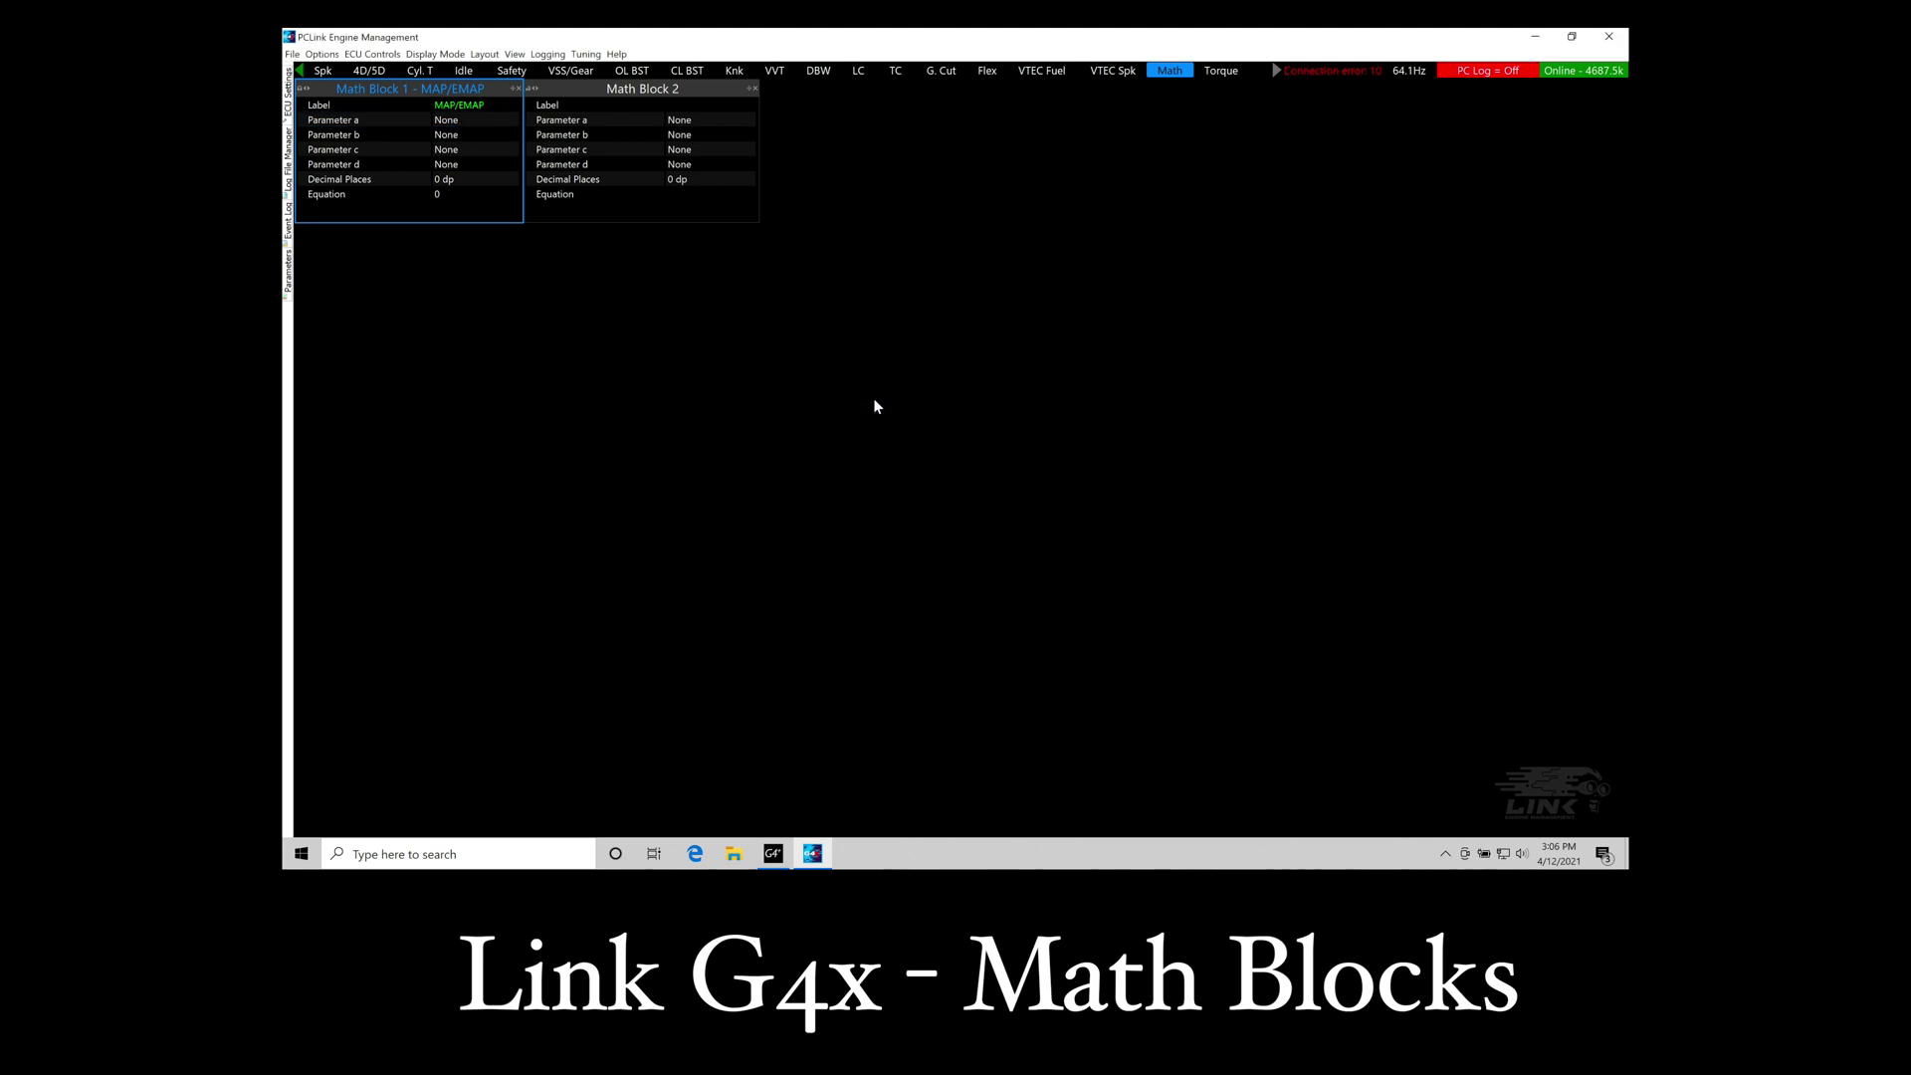
pyautogui.doubleClick(445, 137)
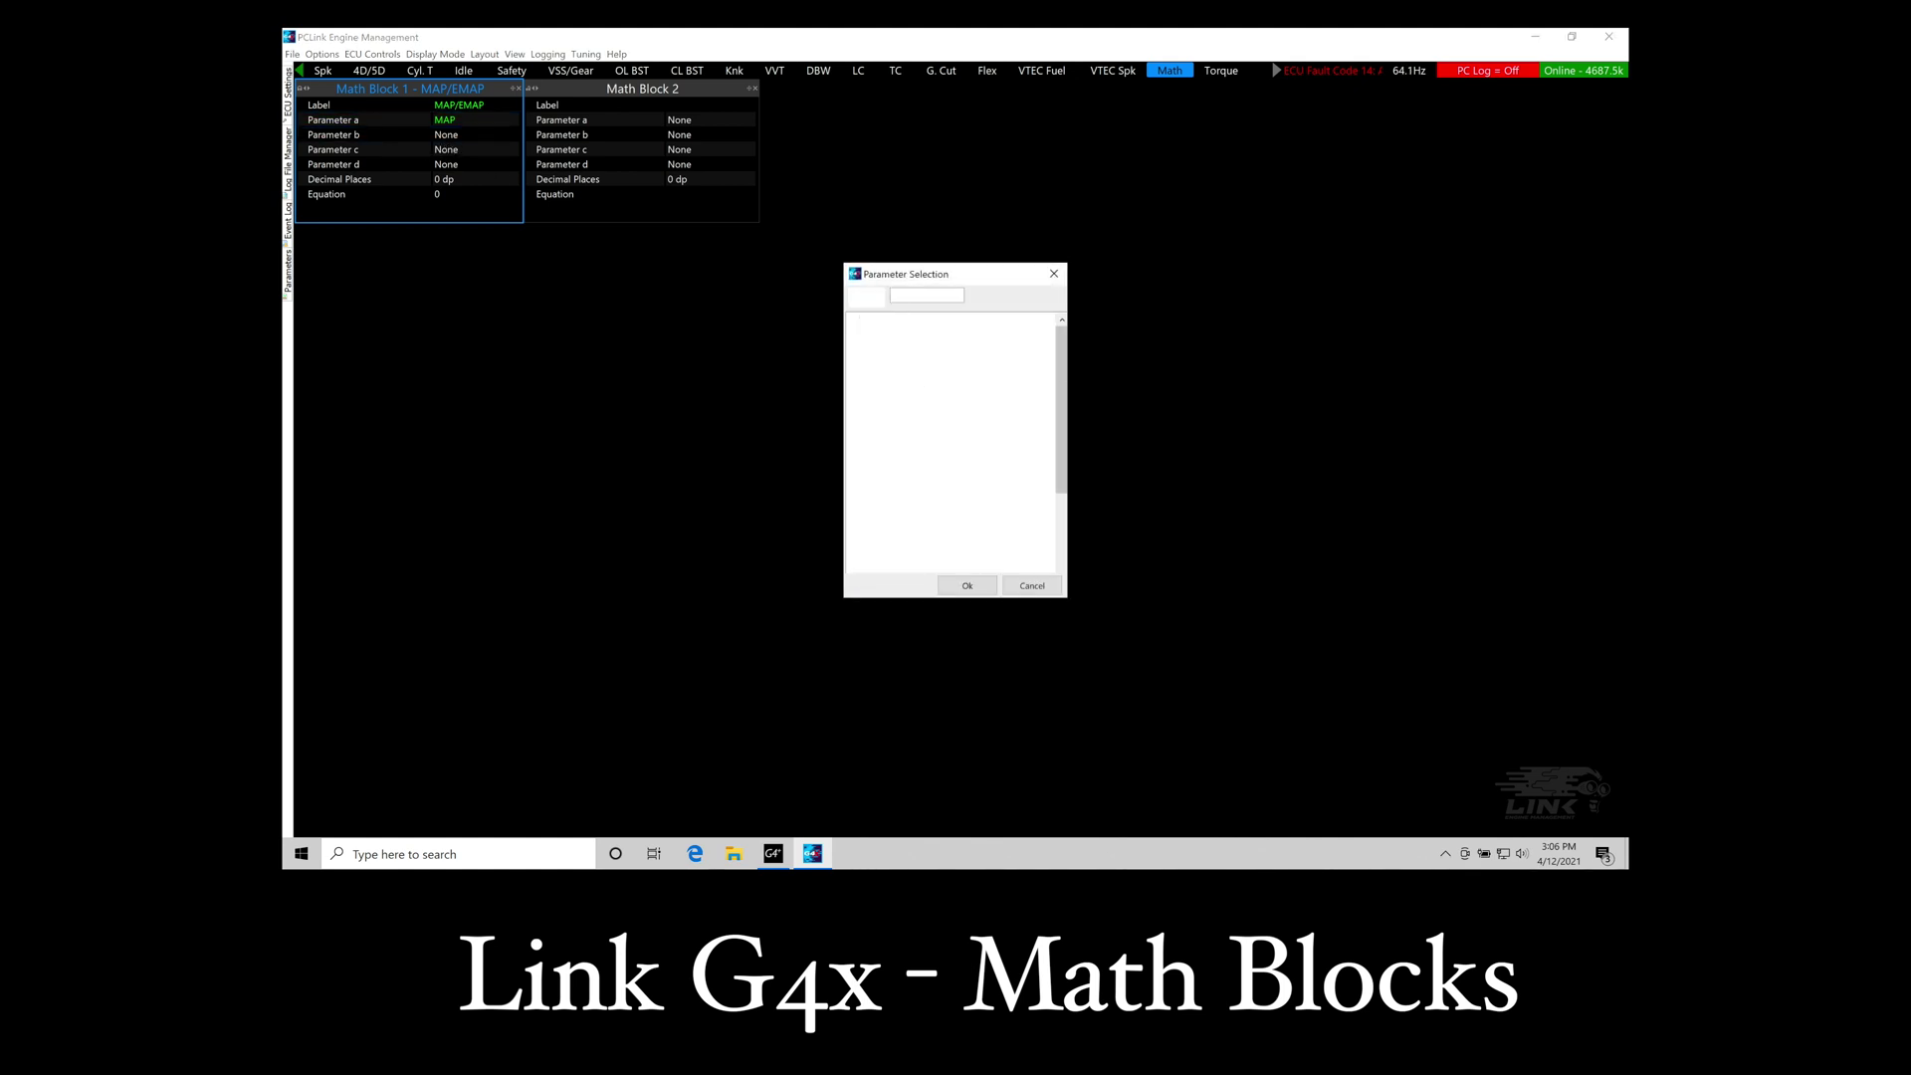
pyautogui.write('emap')
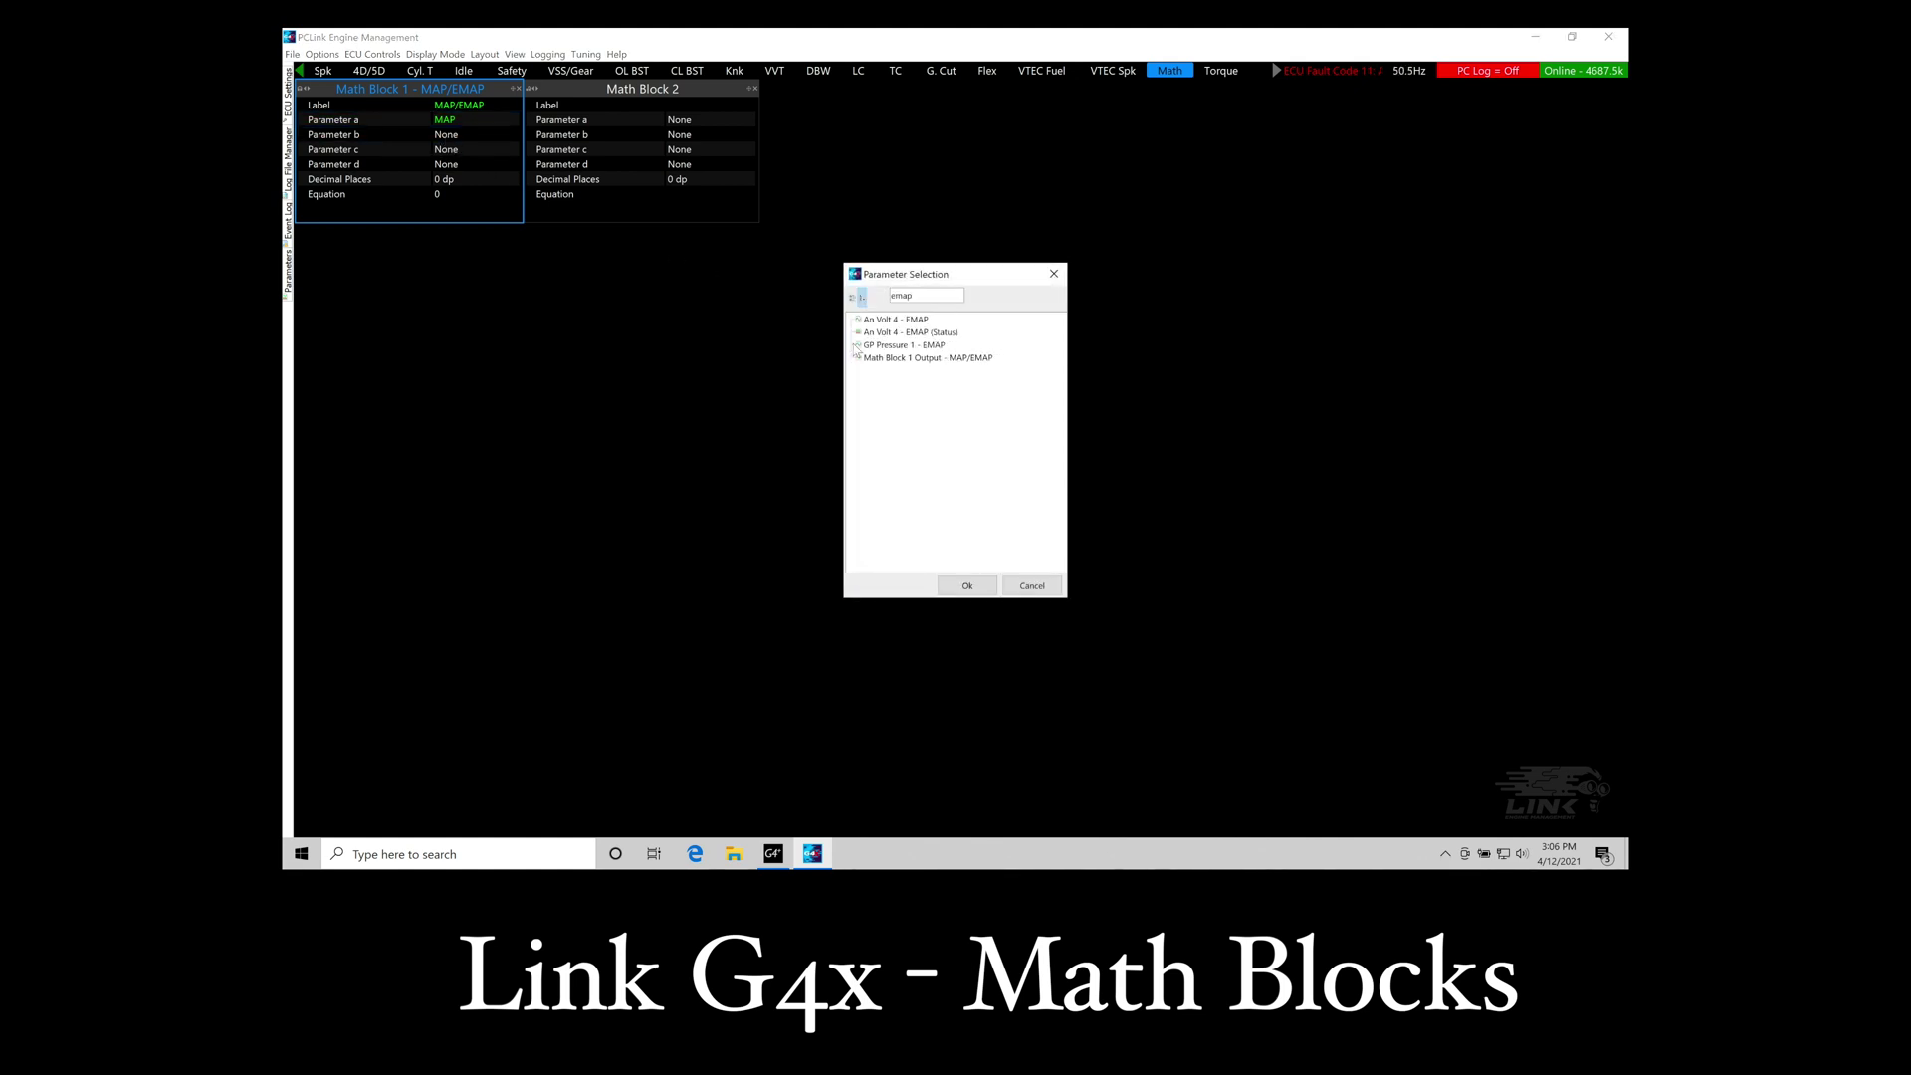
pyautogui.doubleClick(898, 348)
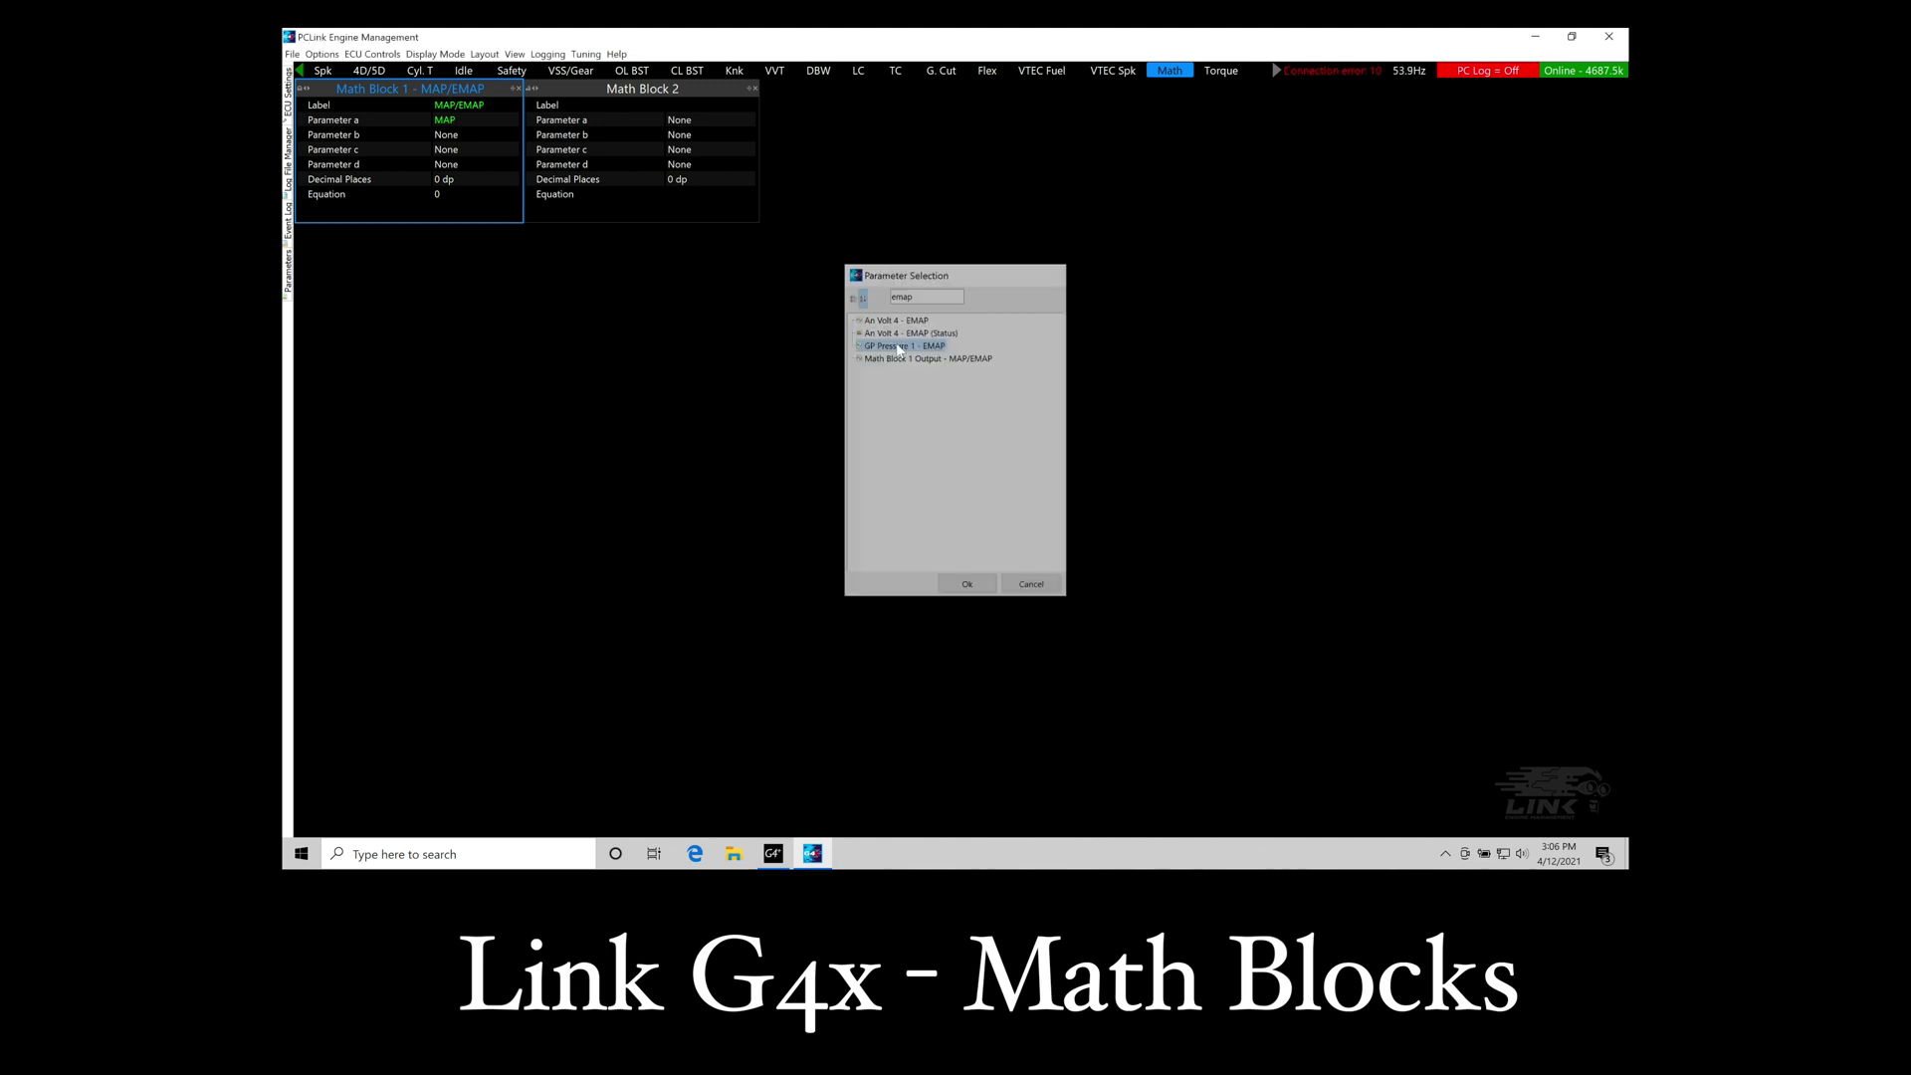
pyautogui.doubleClick(453, 195)
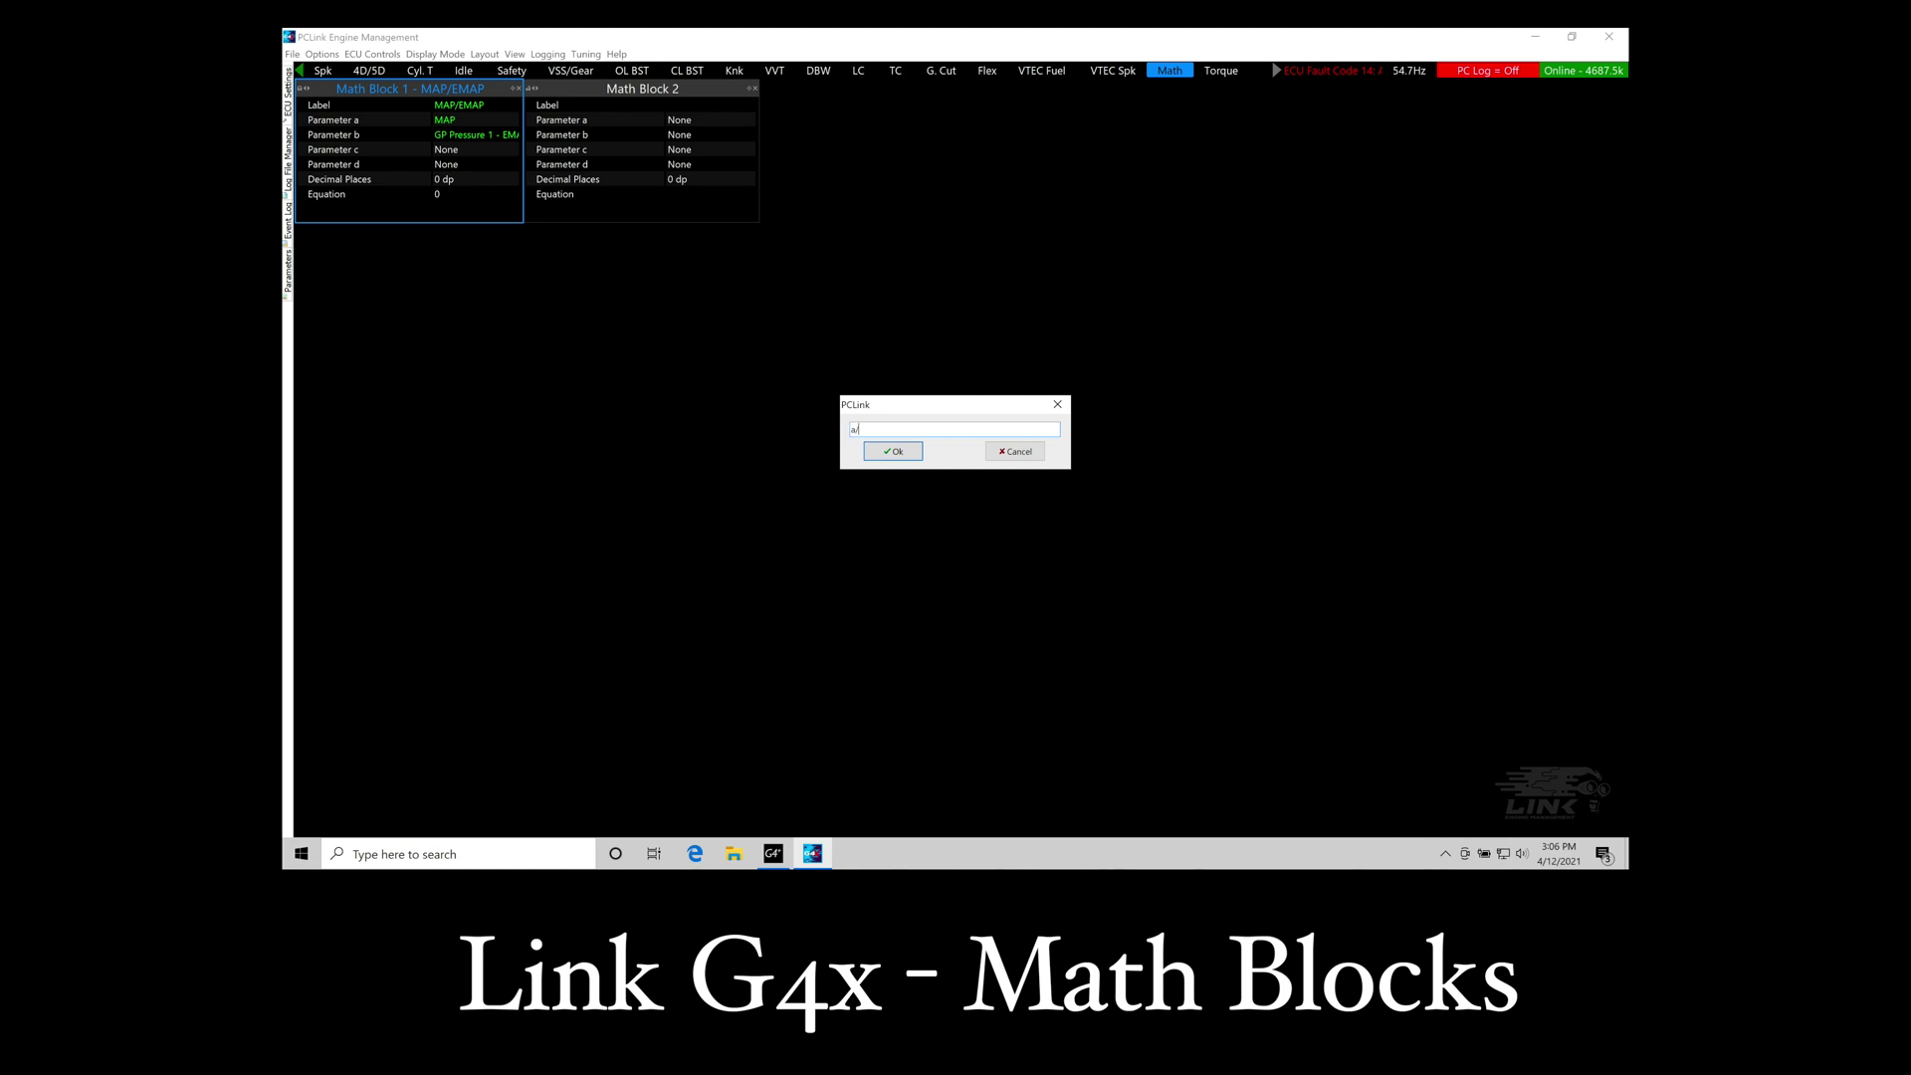
pyautogui.click(898, 452)
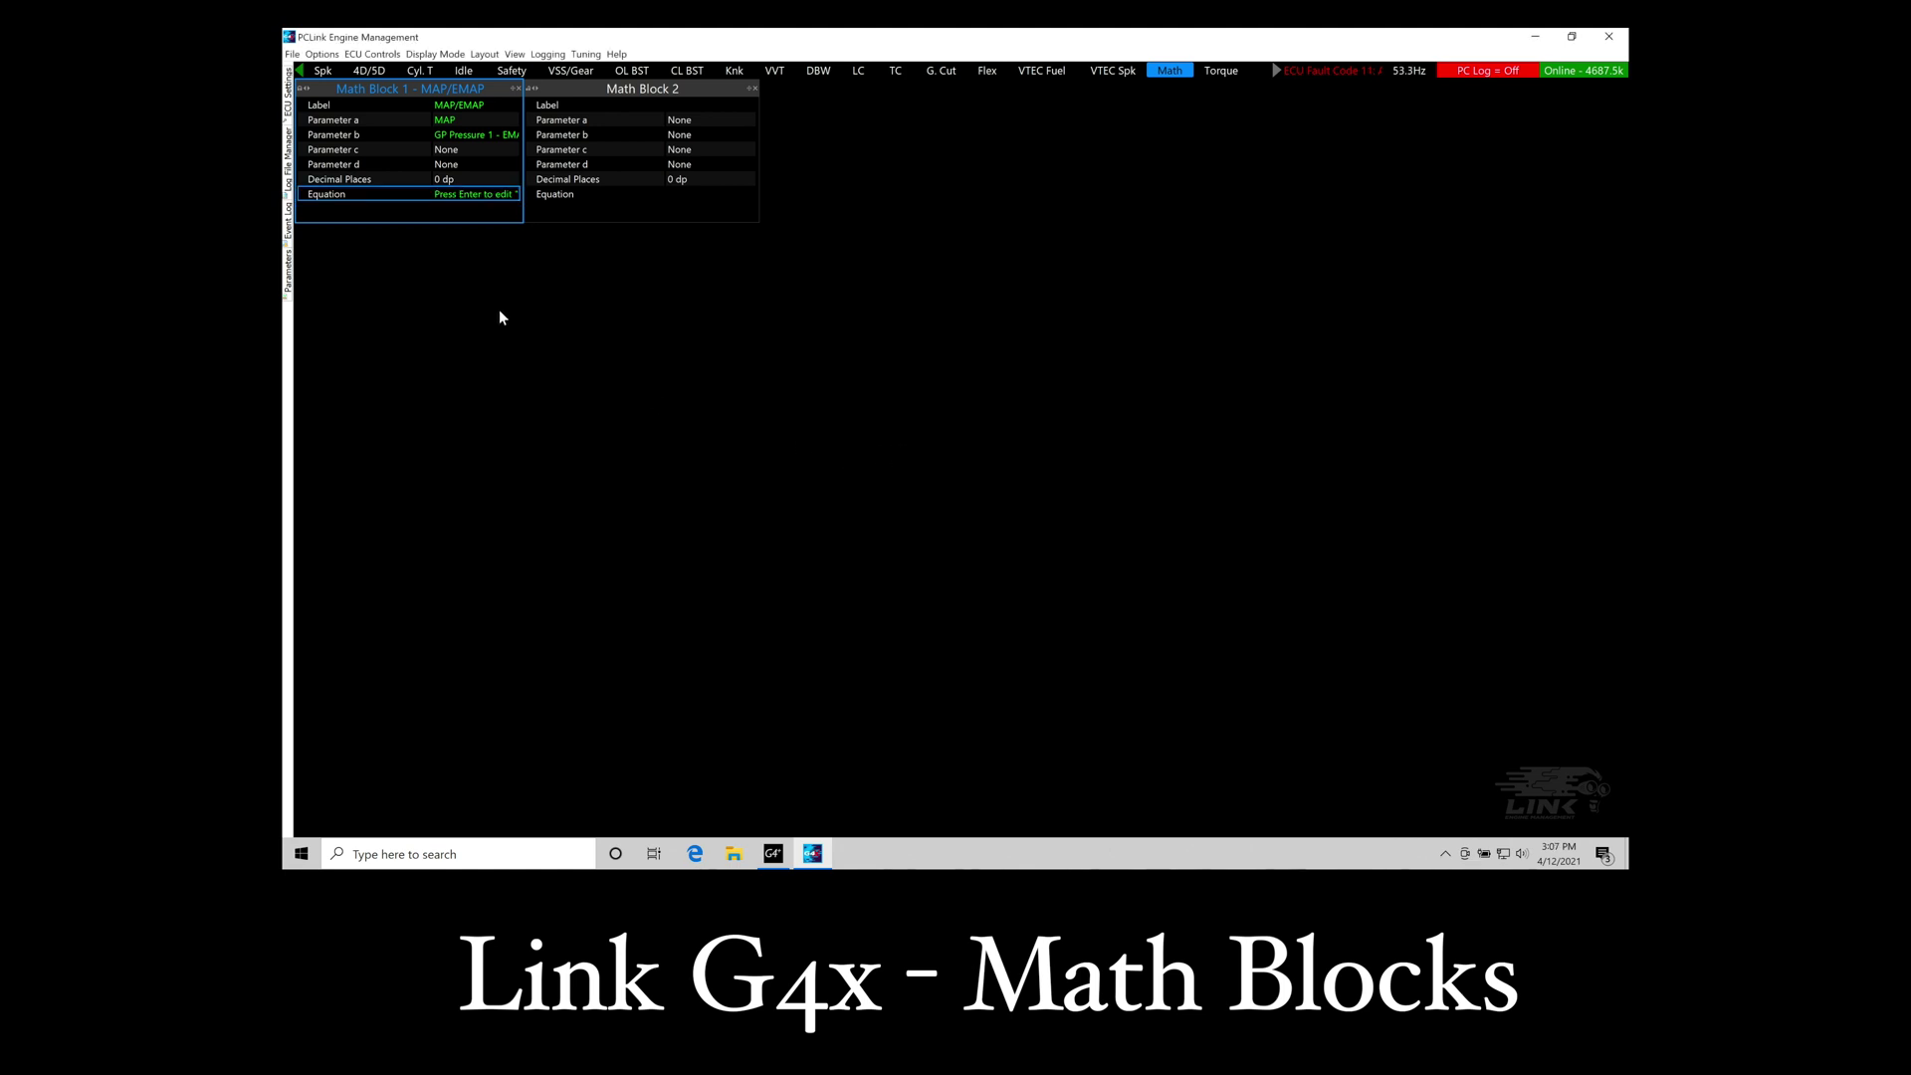
# - Set Fuel Table 1's Y axis to Math Block 1 Output in its axis setup
pyautogui.click(300, 71)
pyautogui.click(300, 71)
pyautogui.click(299, 71)
pyautogui.click(299, 71)
pyautogui.click(478, 71)
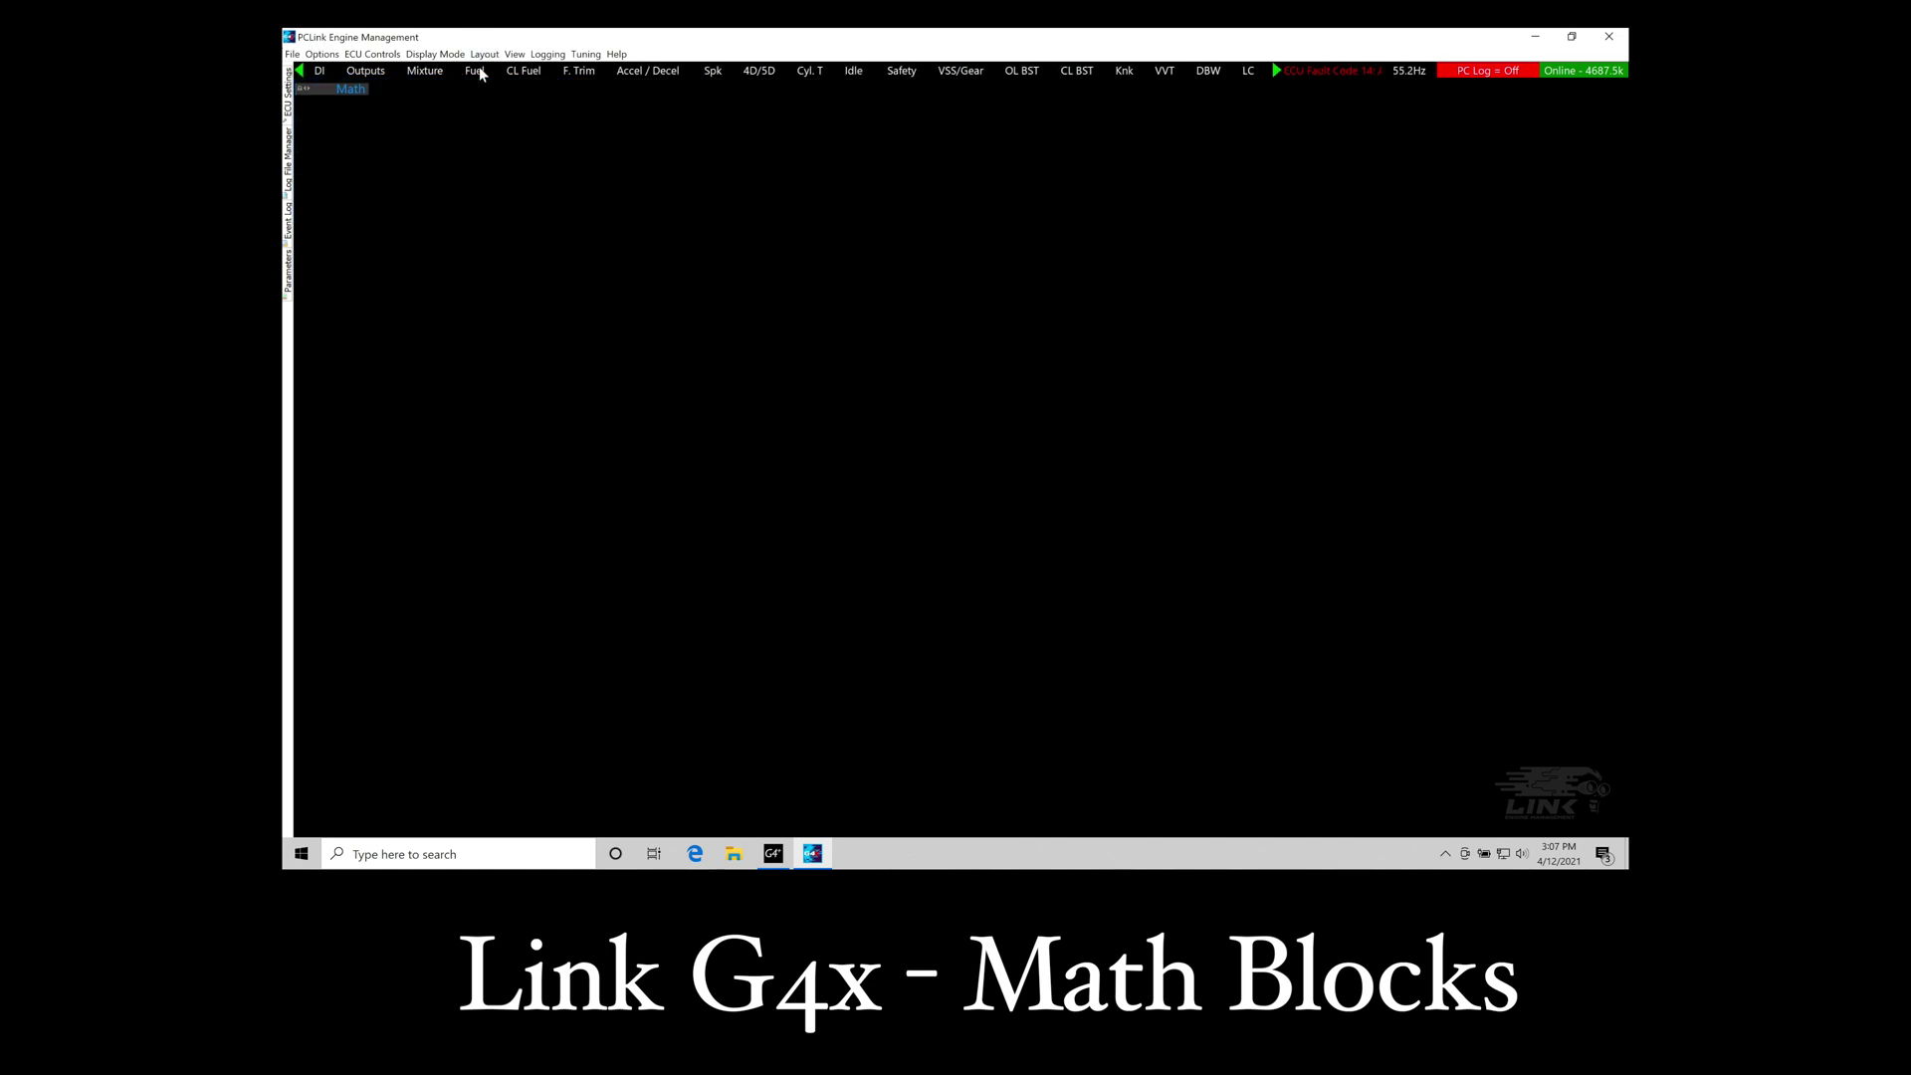
pyautogui.click(328, 133)
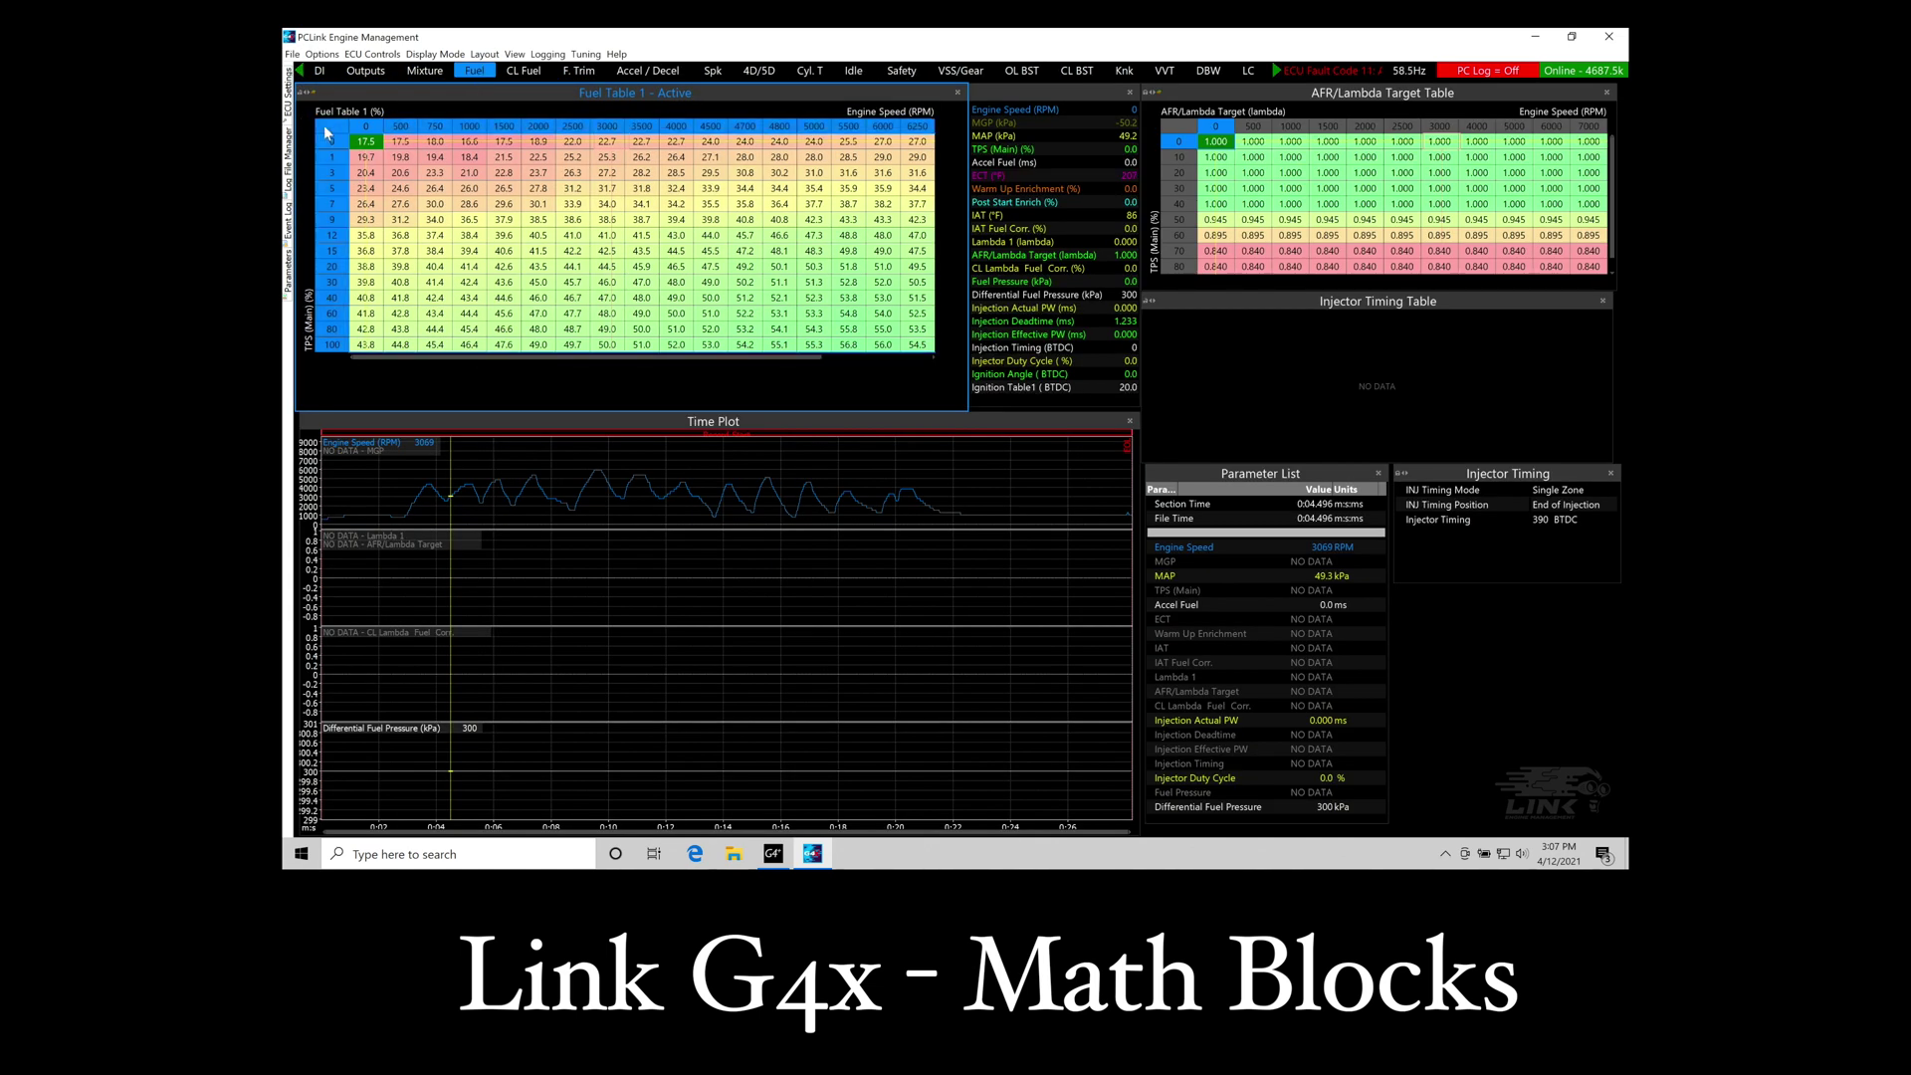
pyautogui.doubleClick(329, 132)
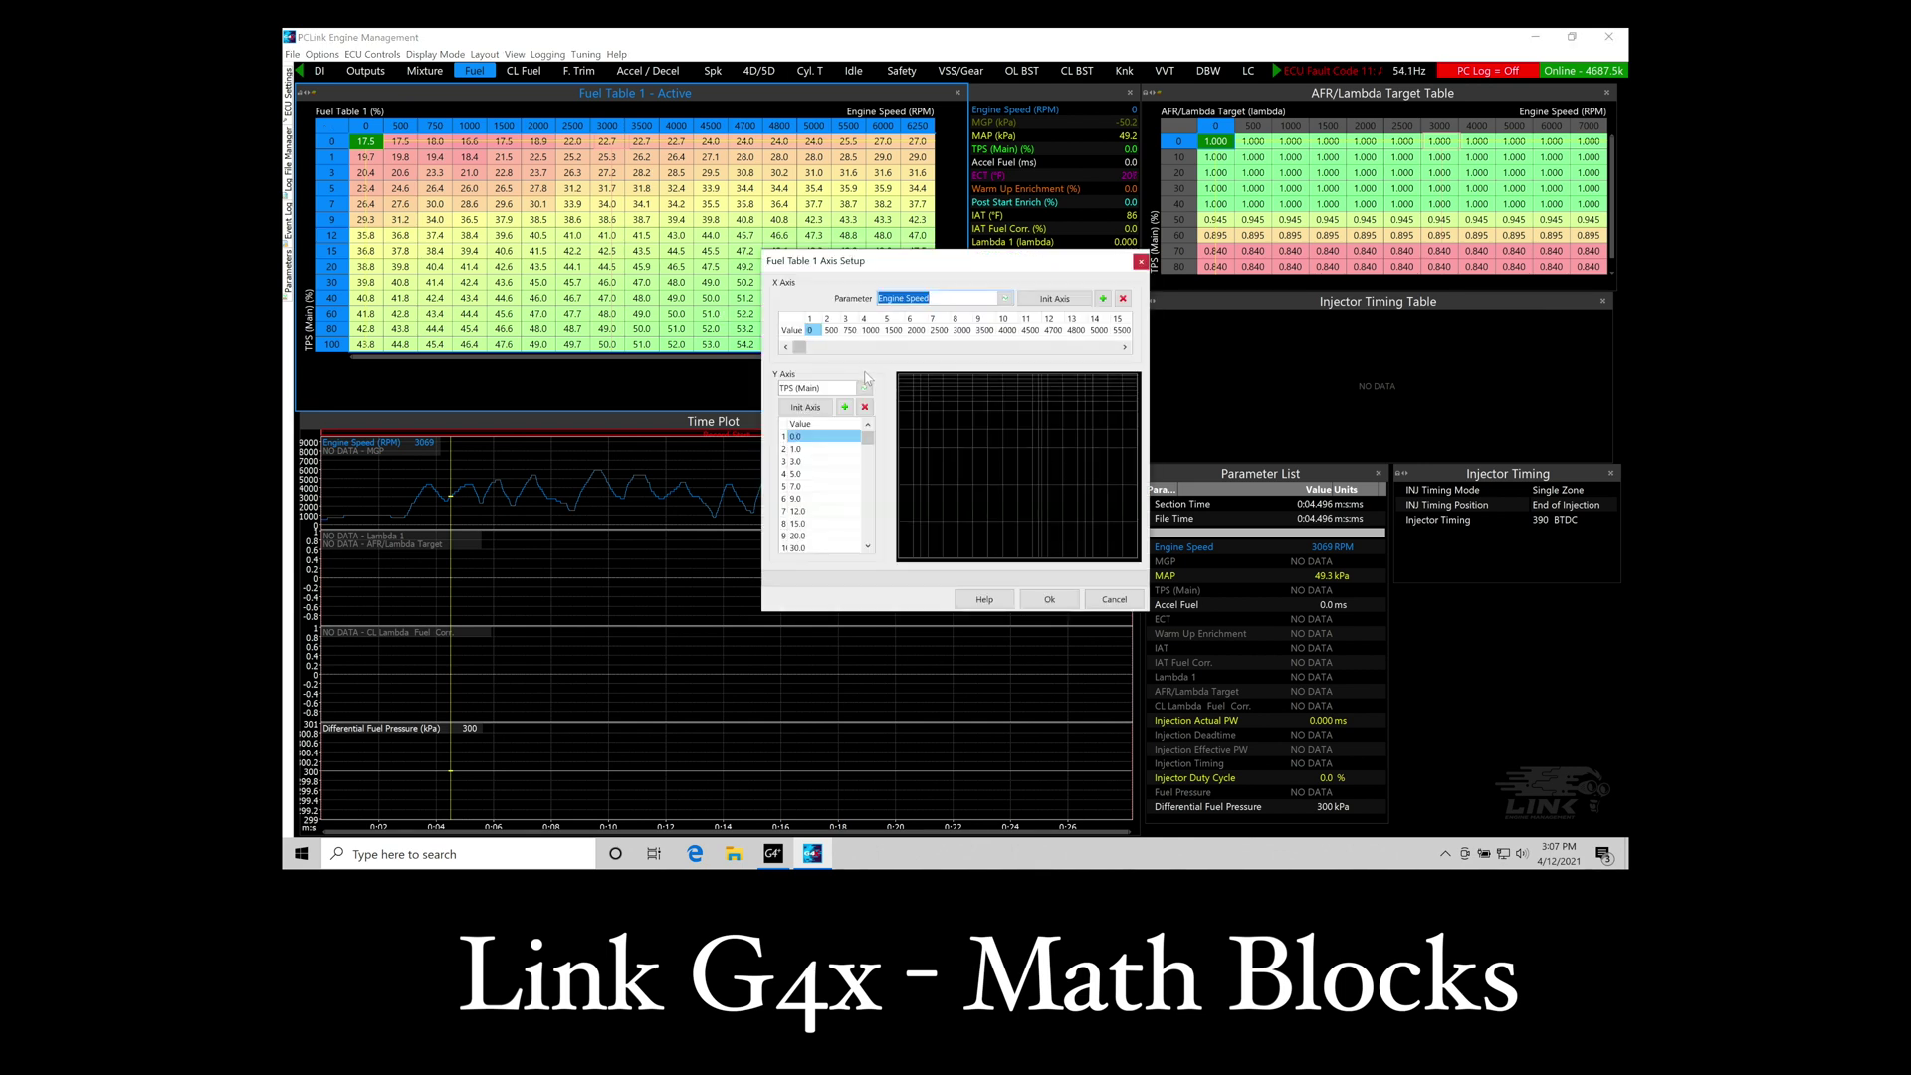
pyautogui.click(921, 298)
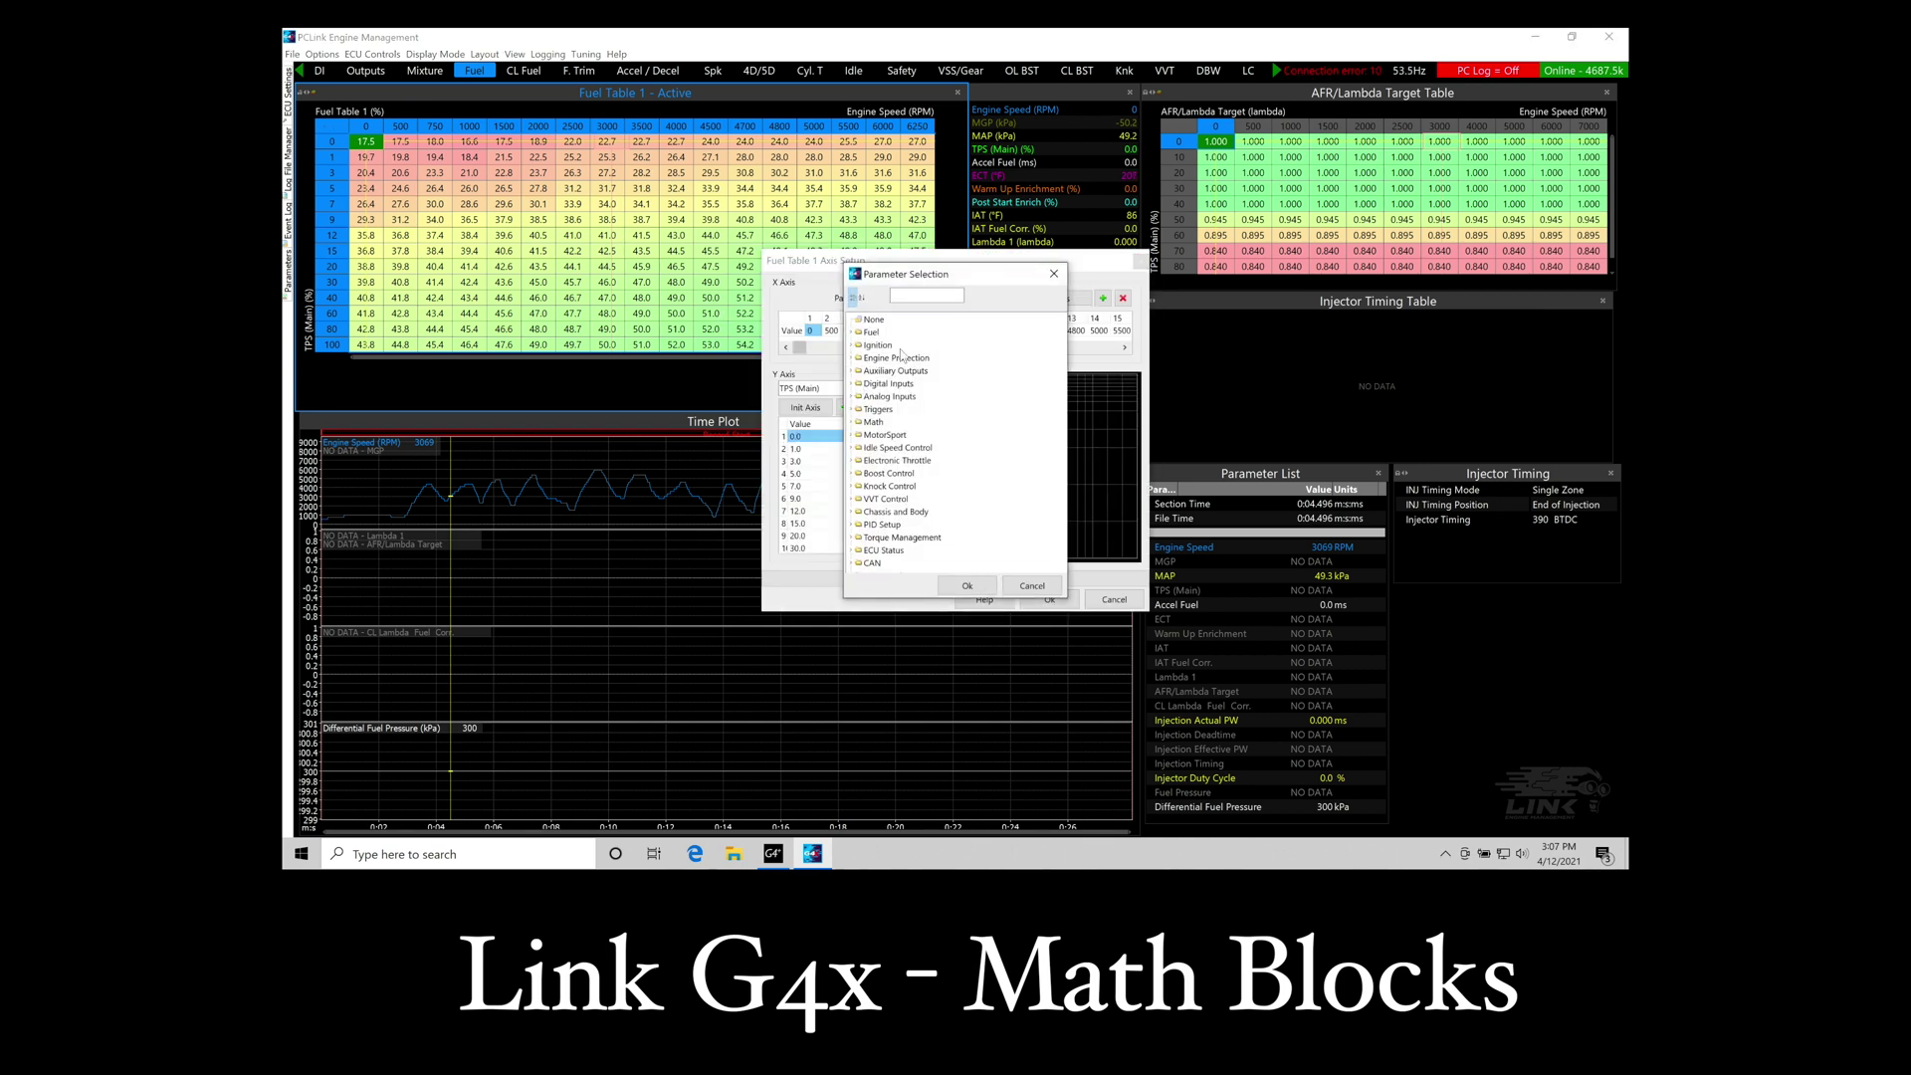
pyautogui.click(853, 425)
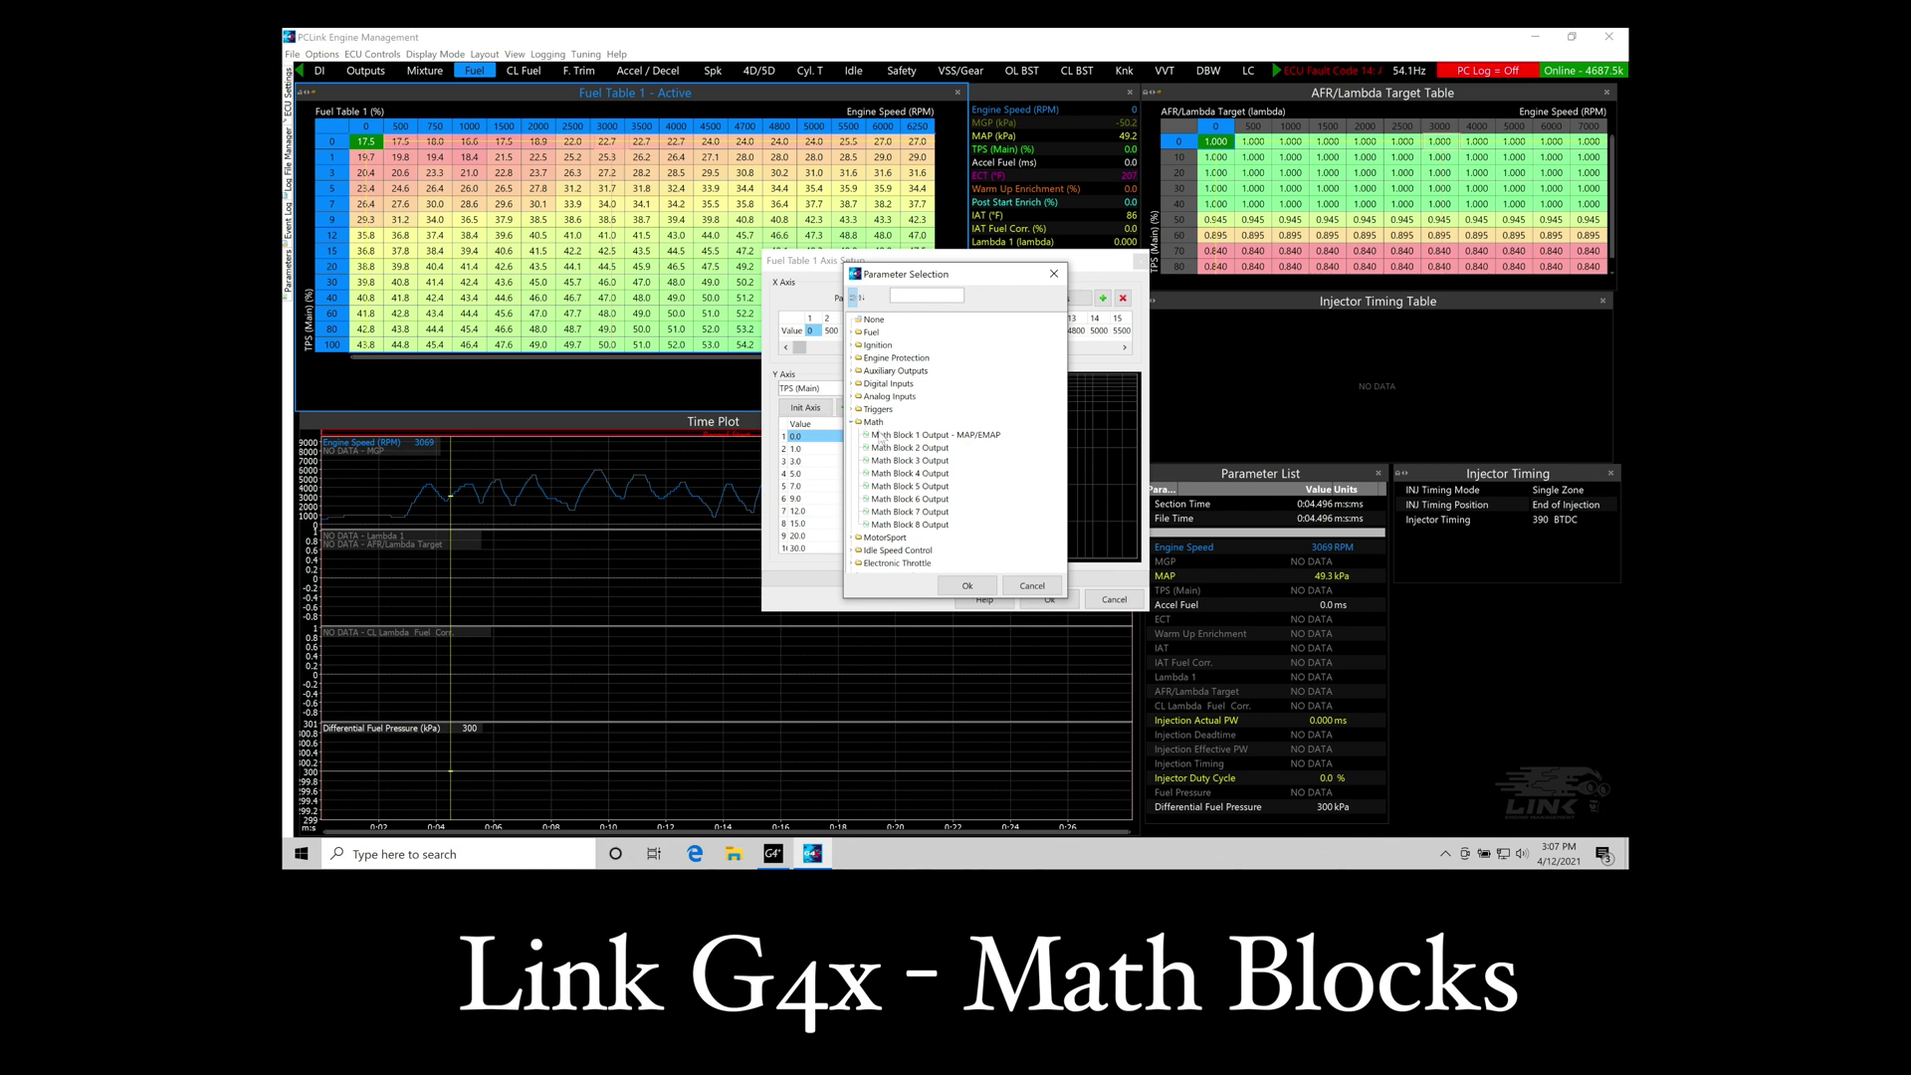
pyautogui.doubleClick(881, 435)
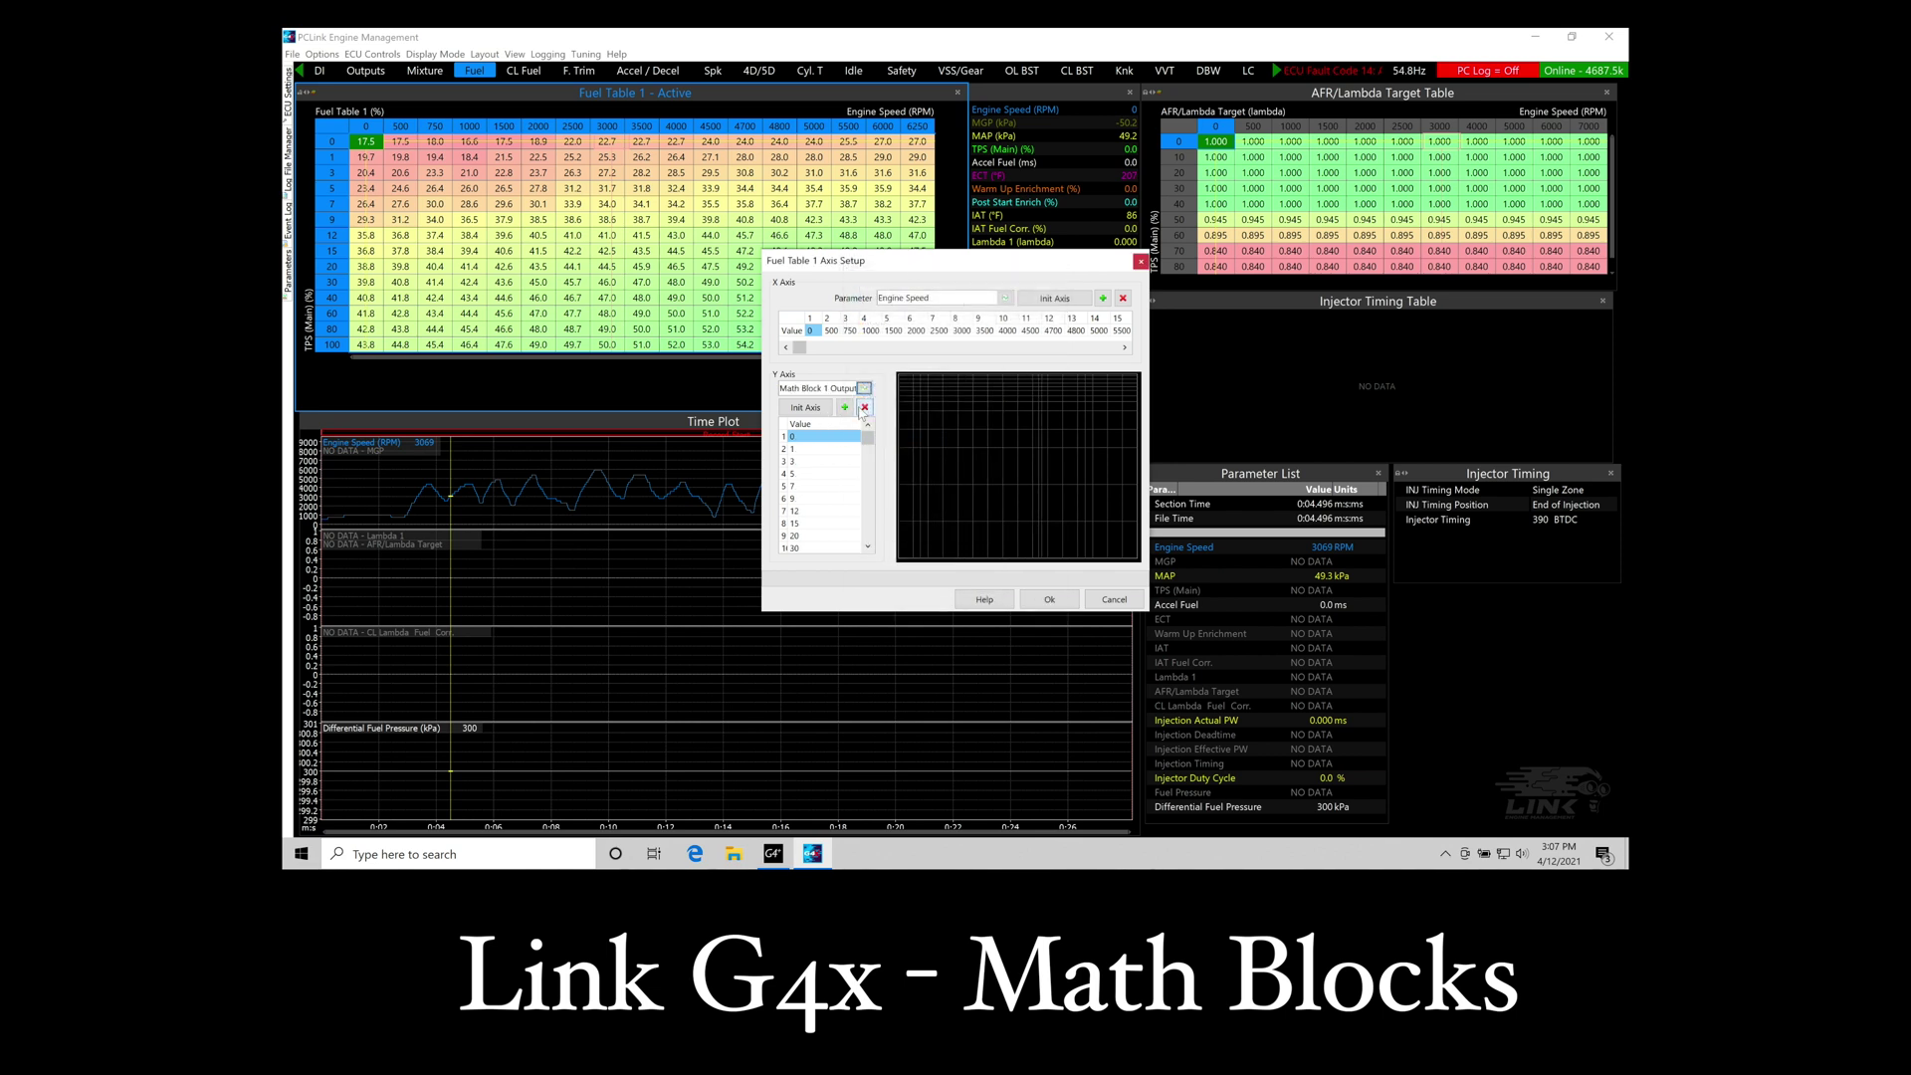
# - Replace the load-axis breakpoints with 0, 20, 40 and 60 and apply the axis setup
pyautogui.click(865, 407)
pyautogui.click(865, 407)
pyautogui.click(865, 407)
pyautogui.click(865, 407)
pyautogui.click(865, 407)
pyautogui.click(865, 407)
pyautogui.click(865, 407)
pyautogui.click(865, 408)
pyautogui.doubleClick(837, 436)
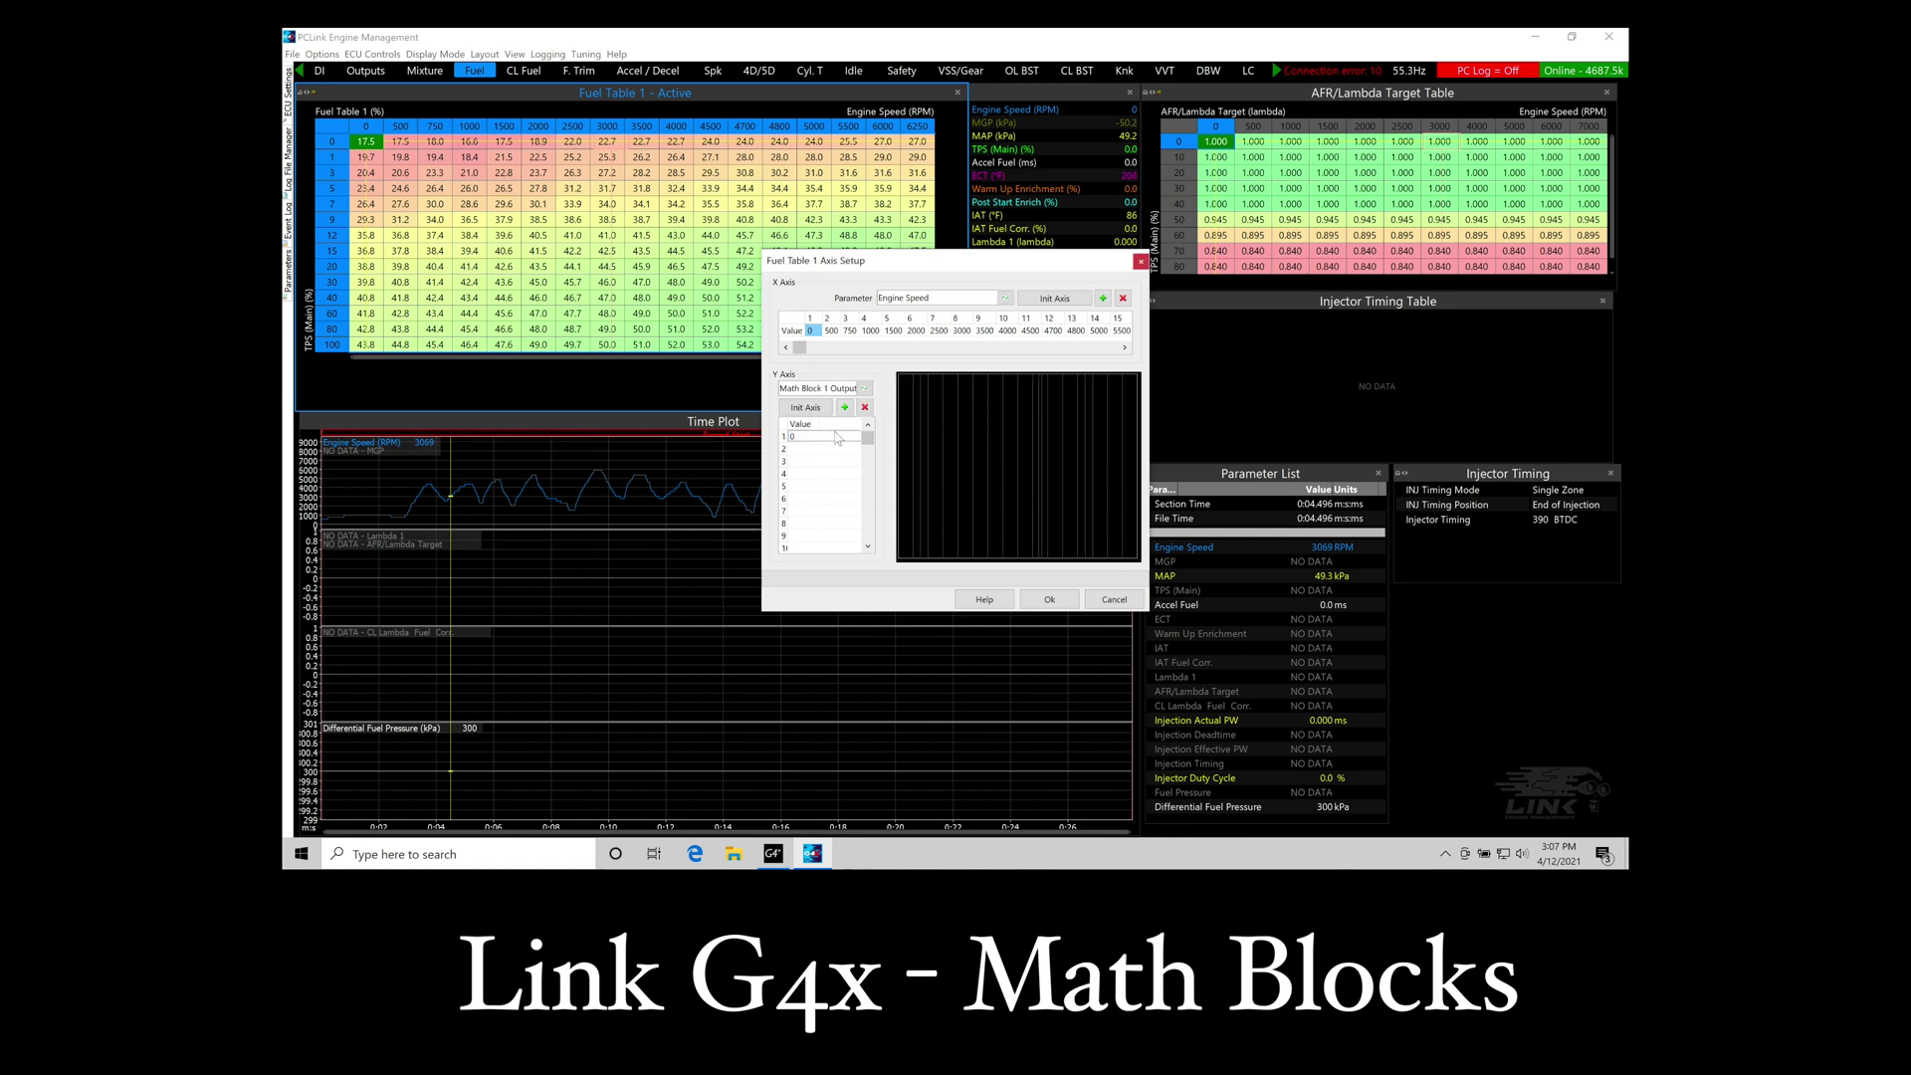
pyautogui.press('Return')
pyautogui.write('20')
pyautogui.press('Return')
pyautogui.write('40')
pyautogui.press('Return')
pyautogui.write('60')
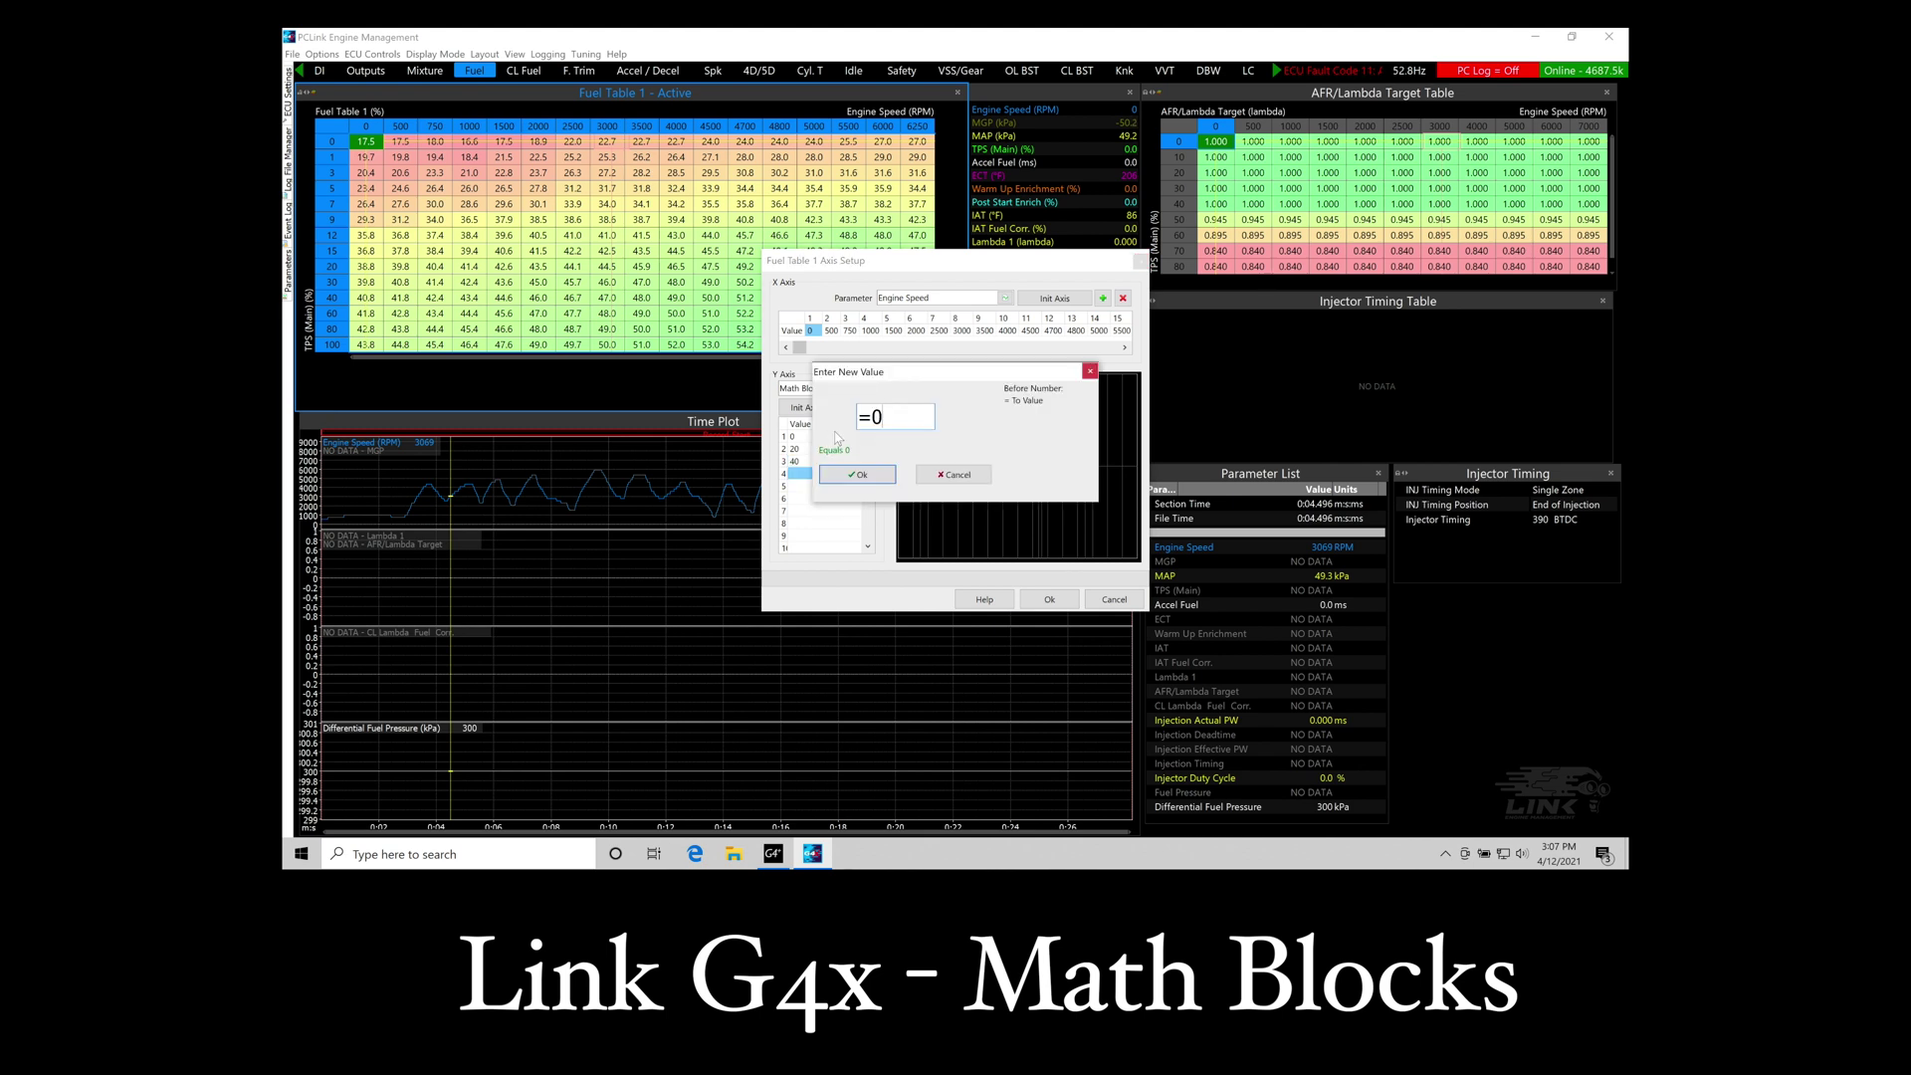
pyautogui.press('Return')
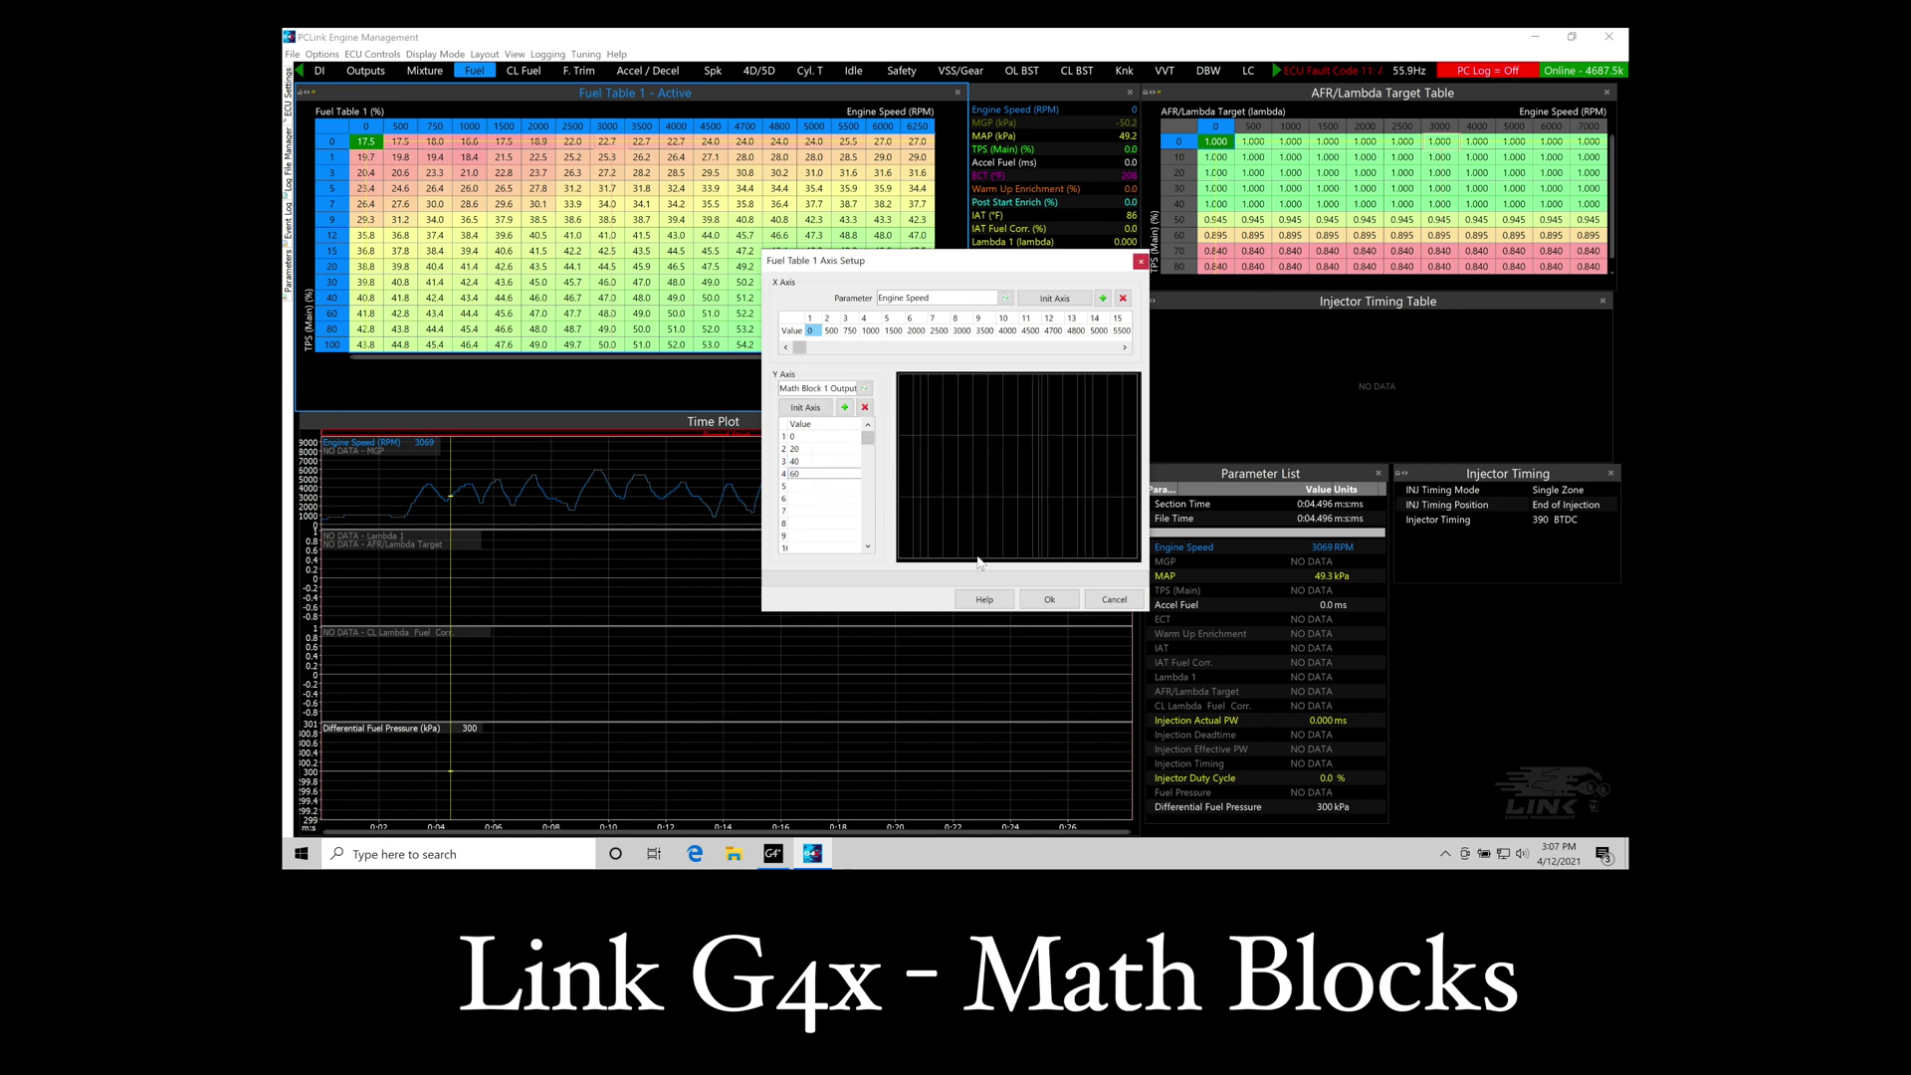
pyautogui.click(1049, 600)
pyautogui.click(420, 161)
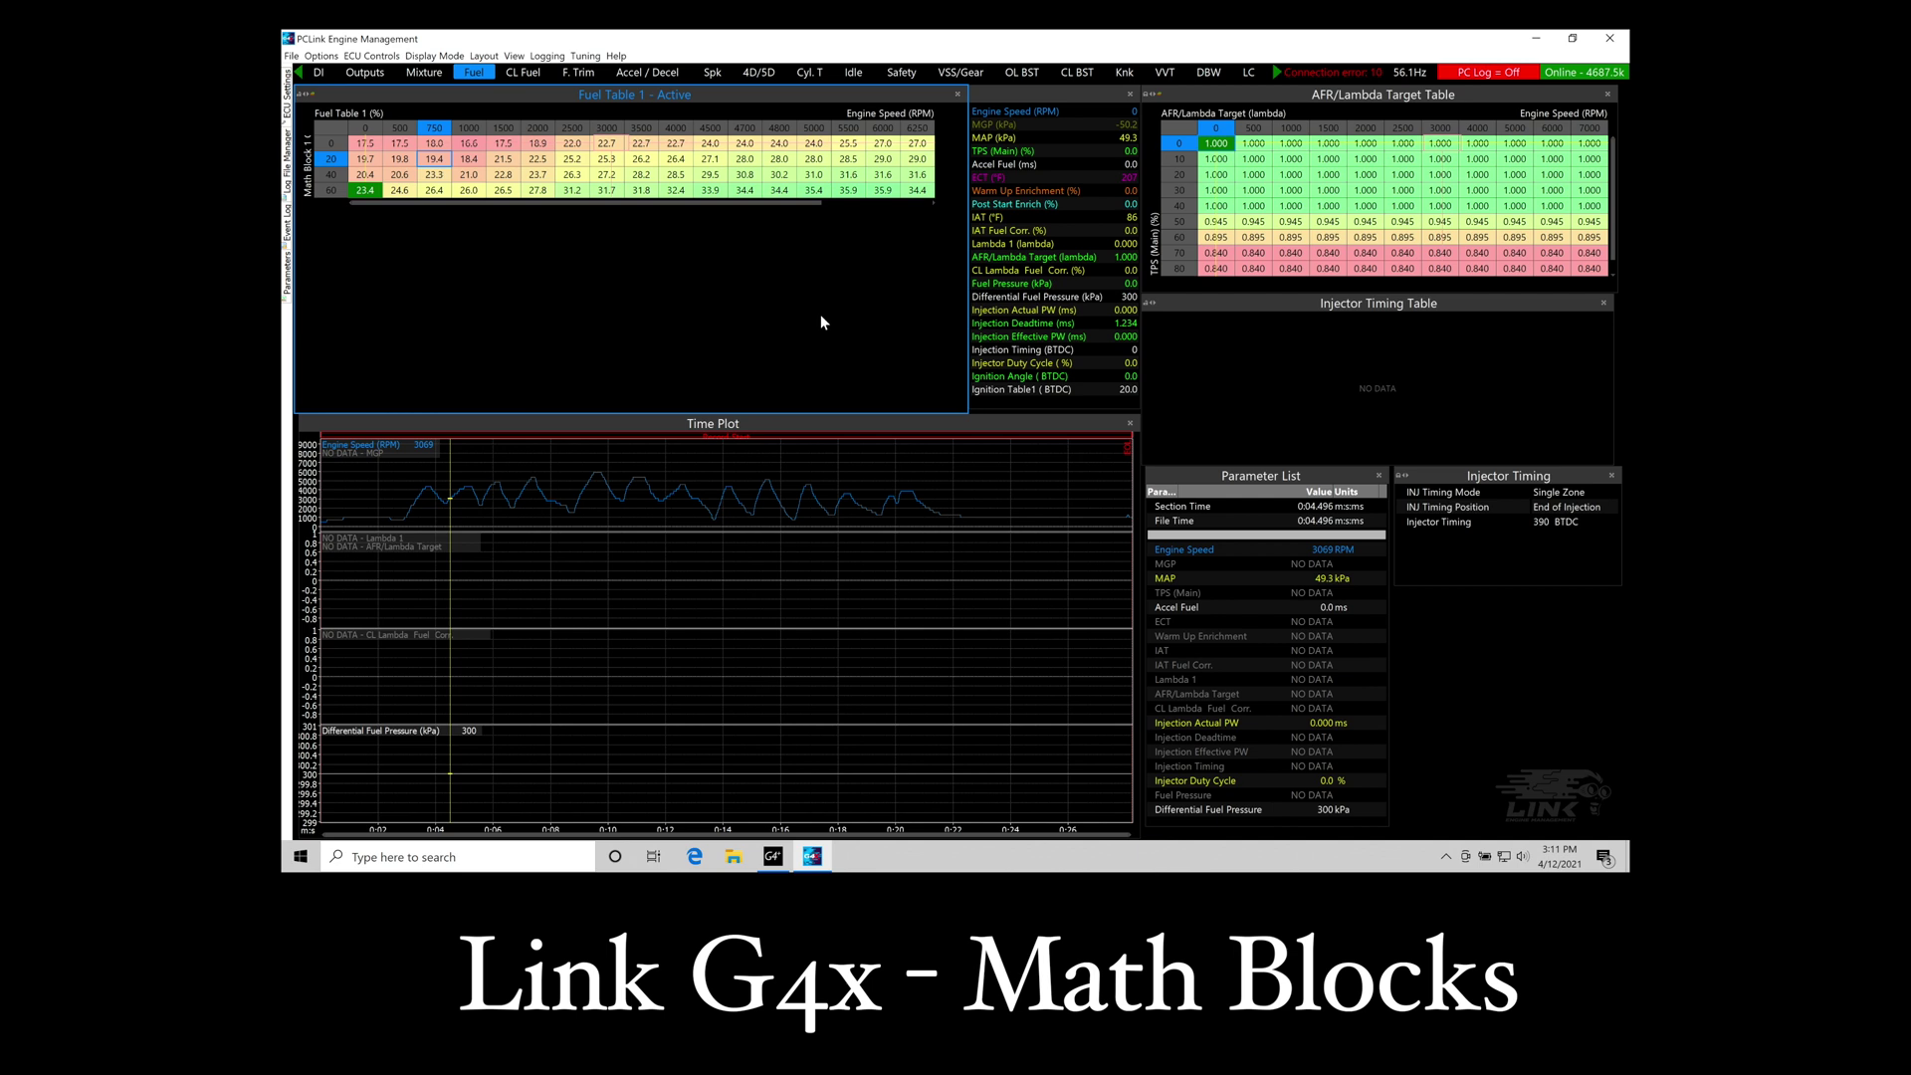
# - Open the Math page and label Math Block 2 'Lambda Fail Safe'
pyautogui.click(1276, 72)
pyautogui.click(1276, 71)
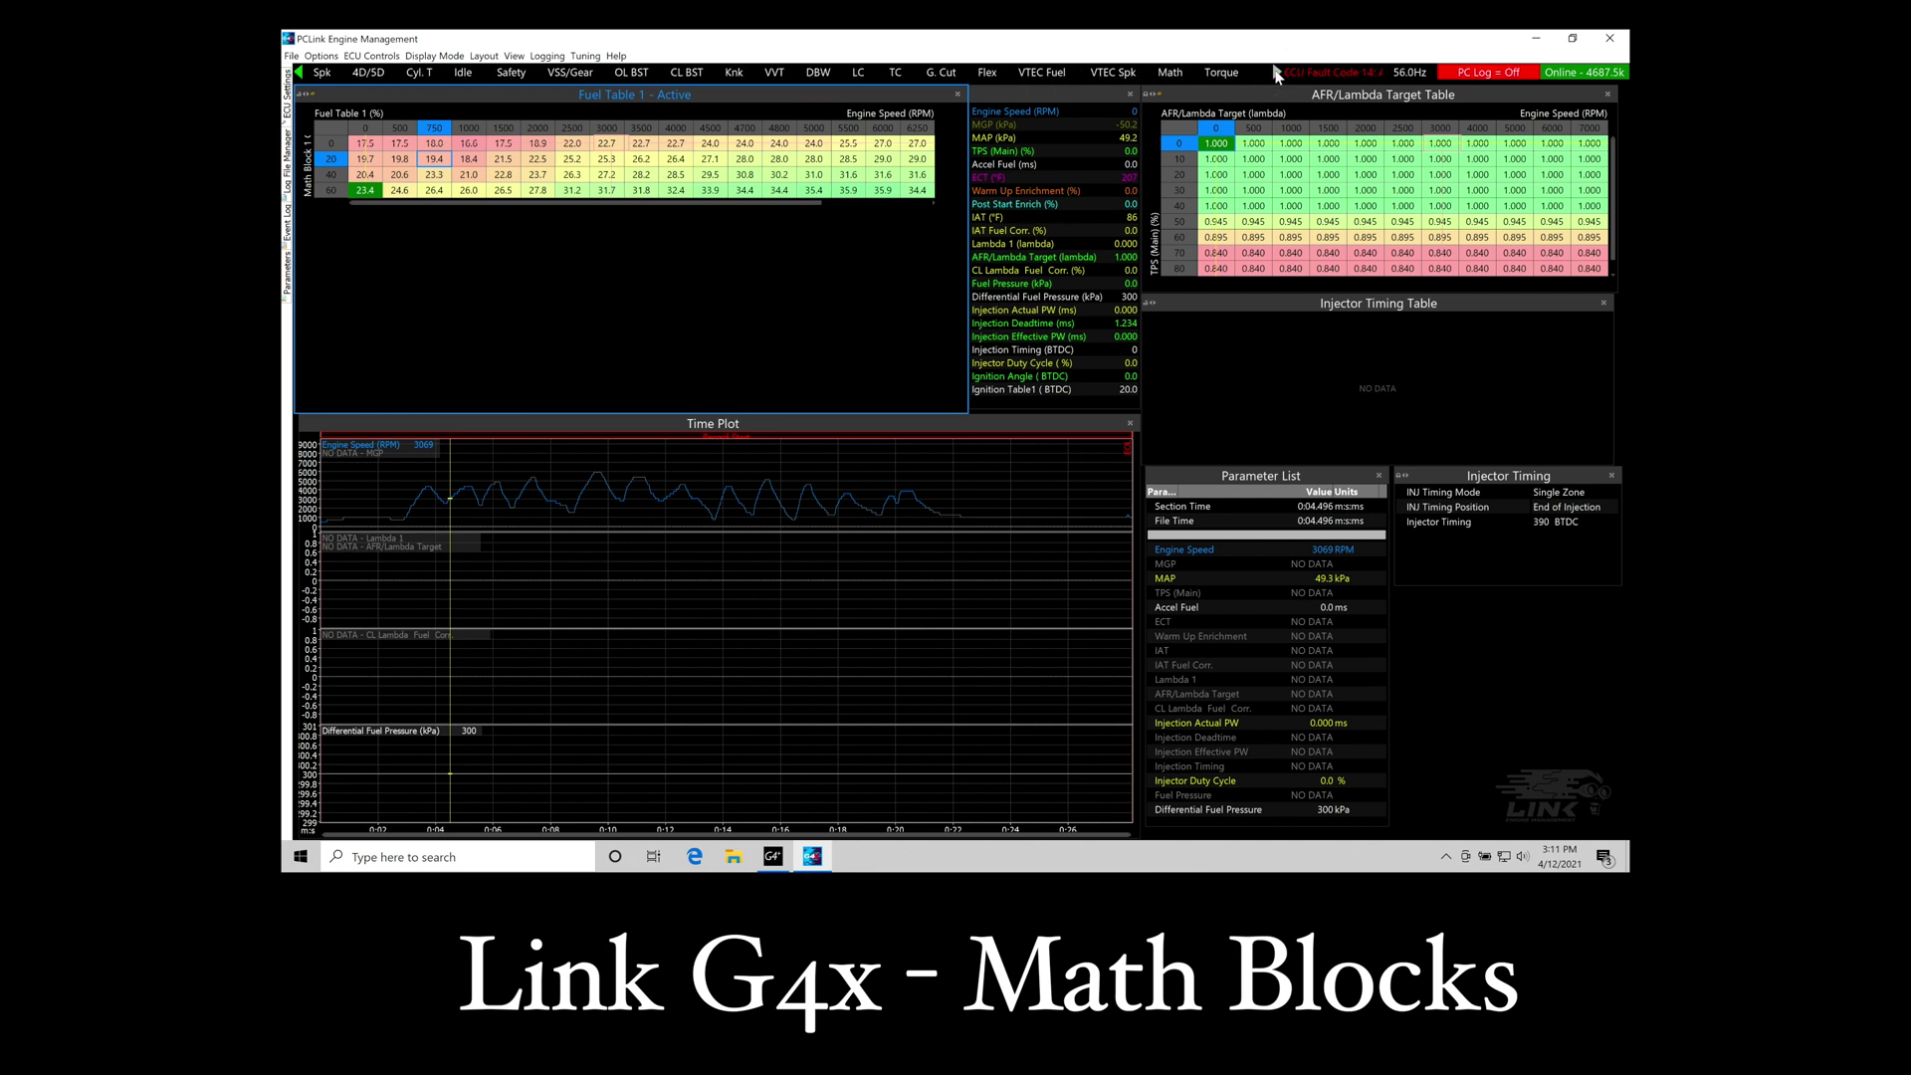
pyautogui.click(1175, 70)
pyautogui.doubleClick(700, 107)
pyautogui.write('Lambda Fail Safe')
pyautogui.press('Return')
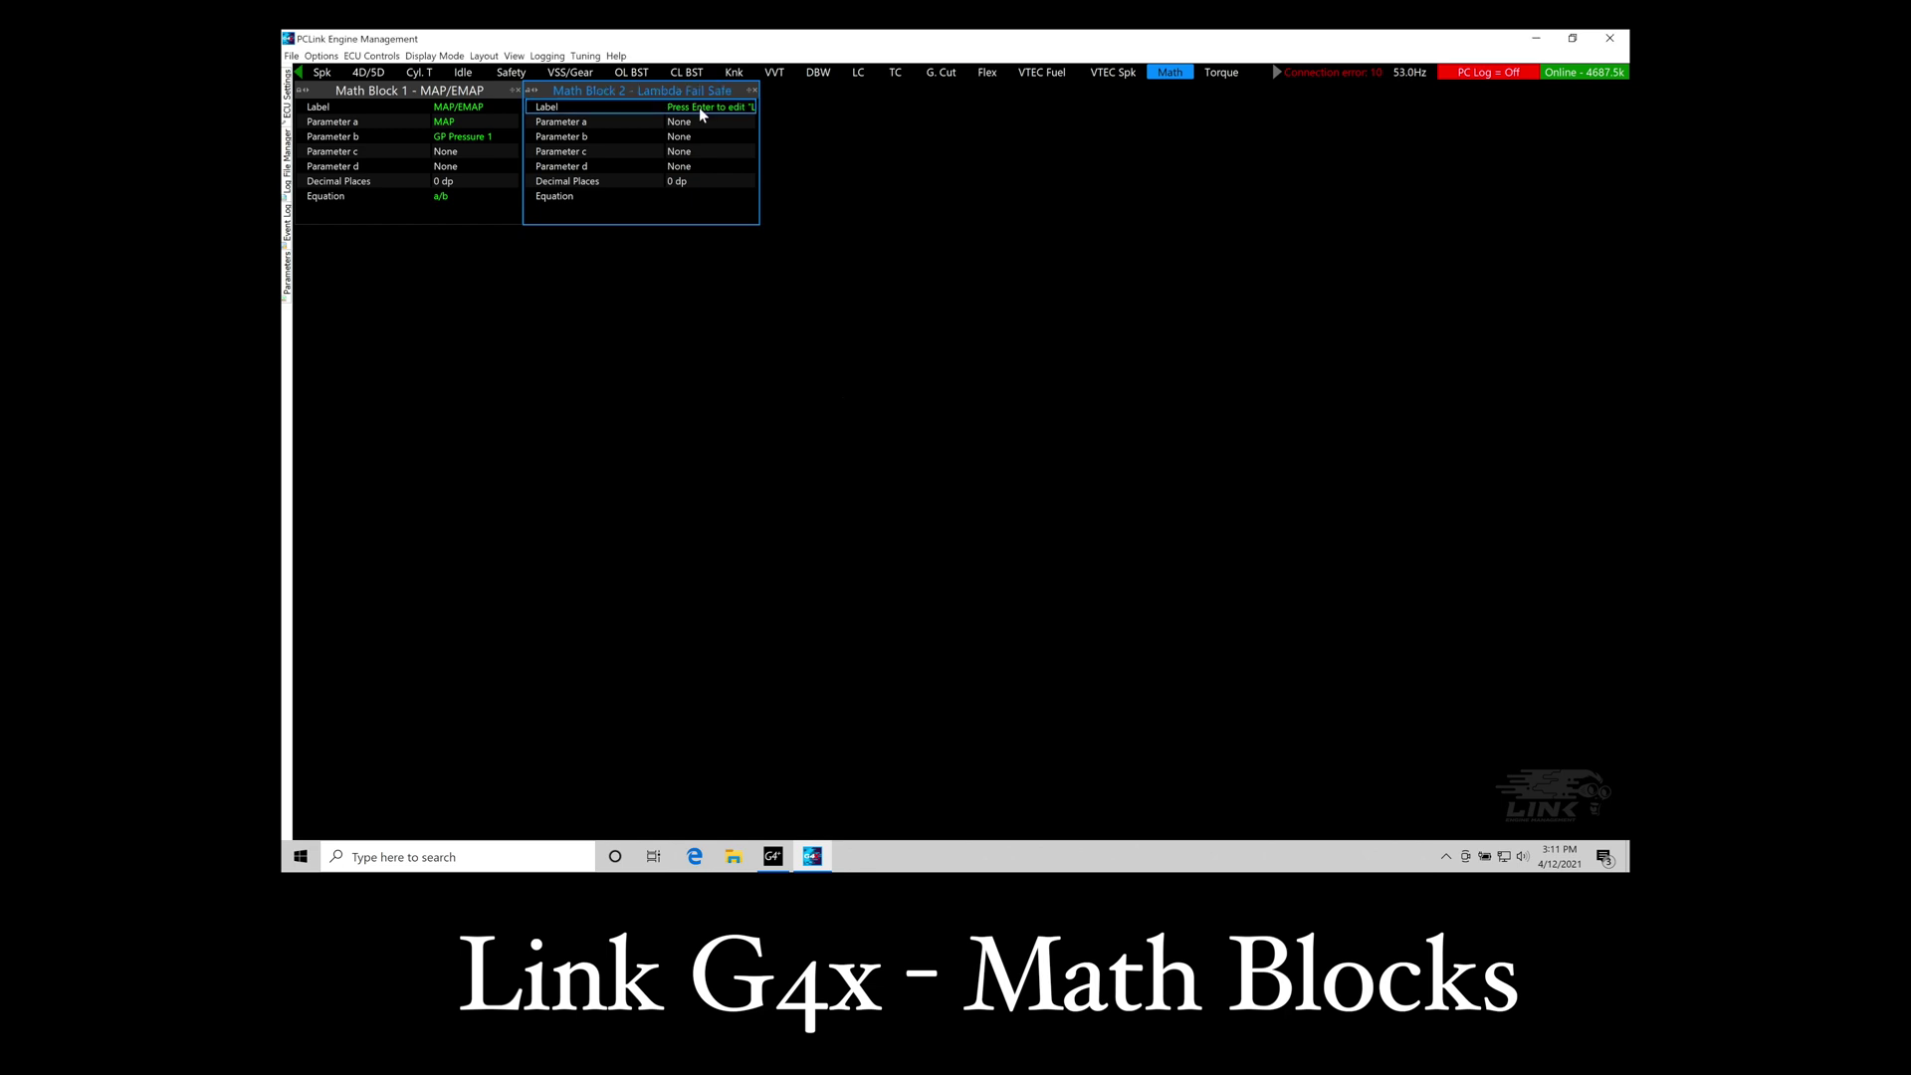
# - Set parameter a to AFR/Lambda Target, parameter b to Lambda 1, and equation a-b
pyautogui.doubleClick(691, 124)
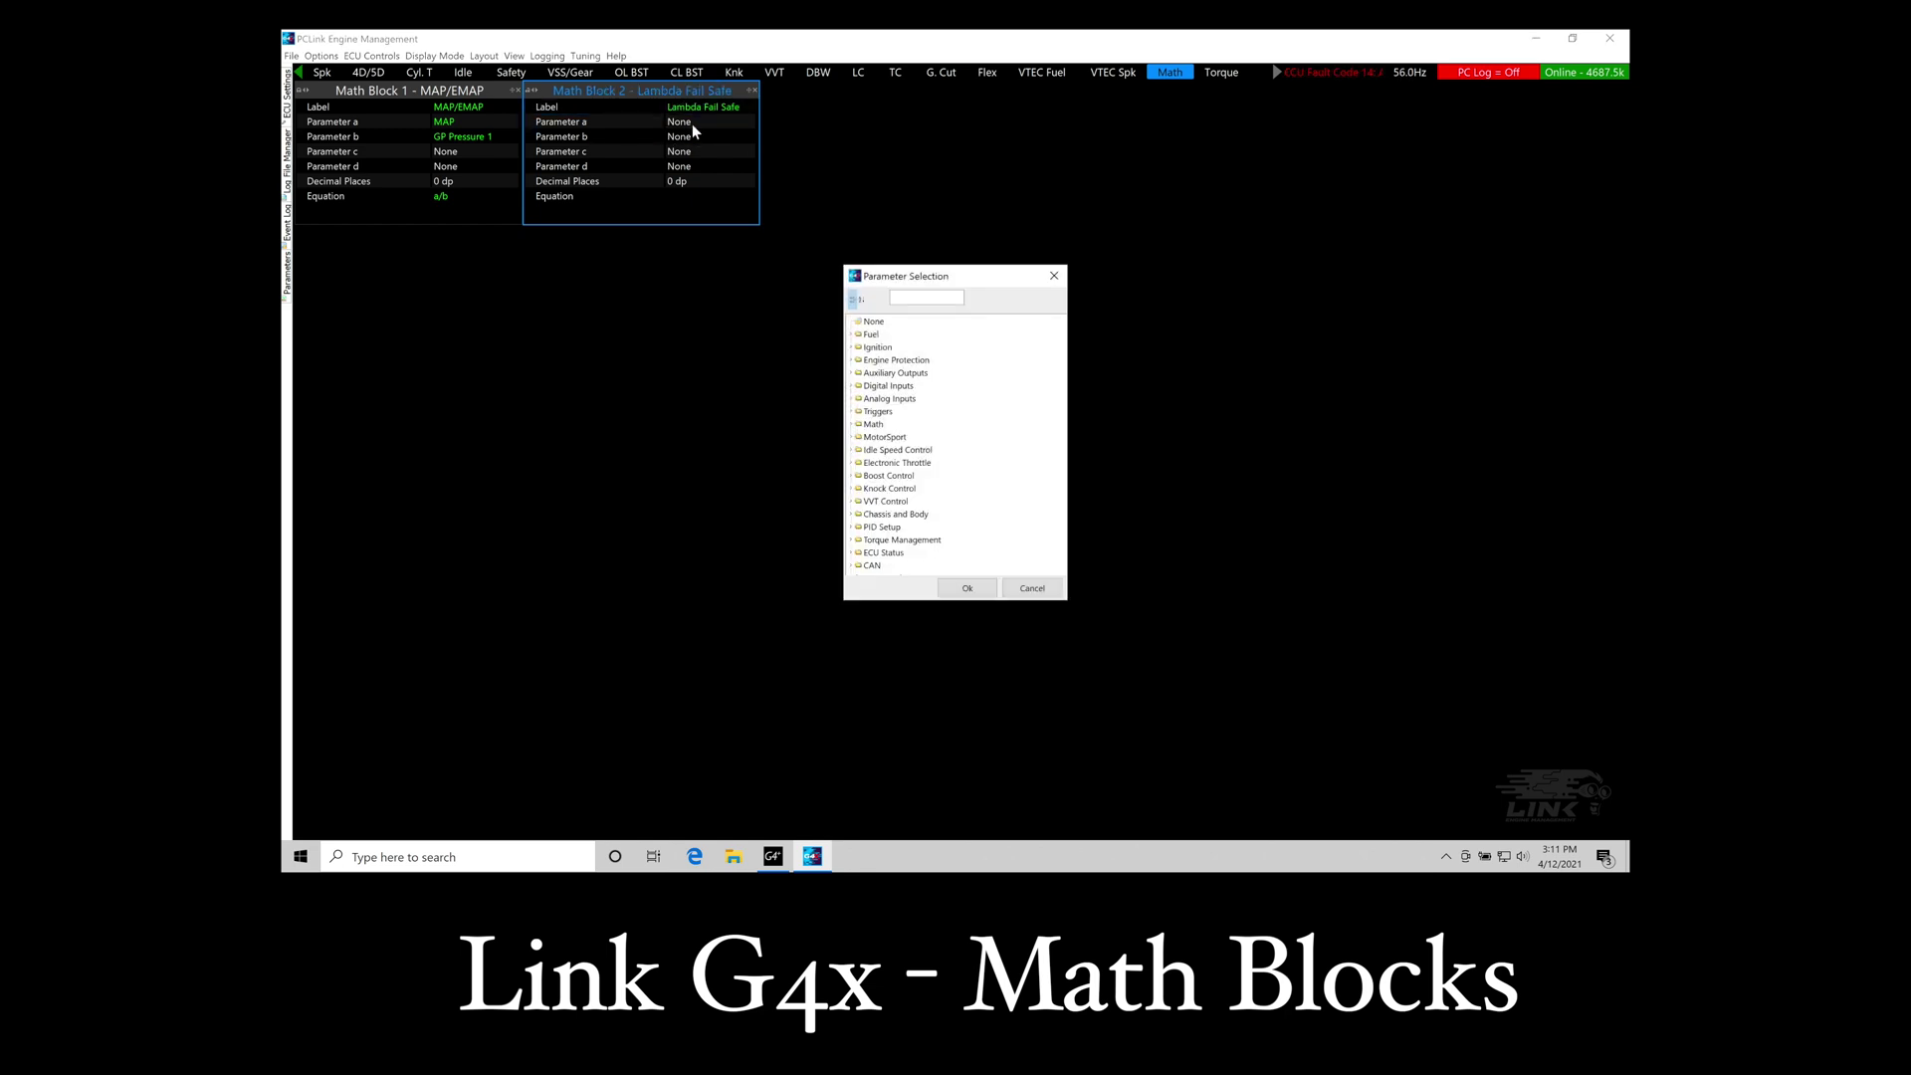
pyautogui.write('Lambda')
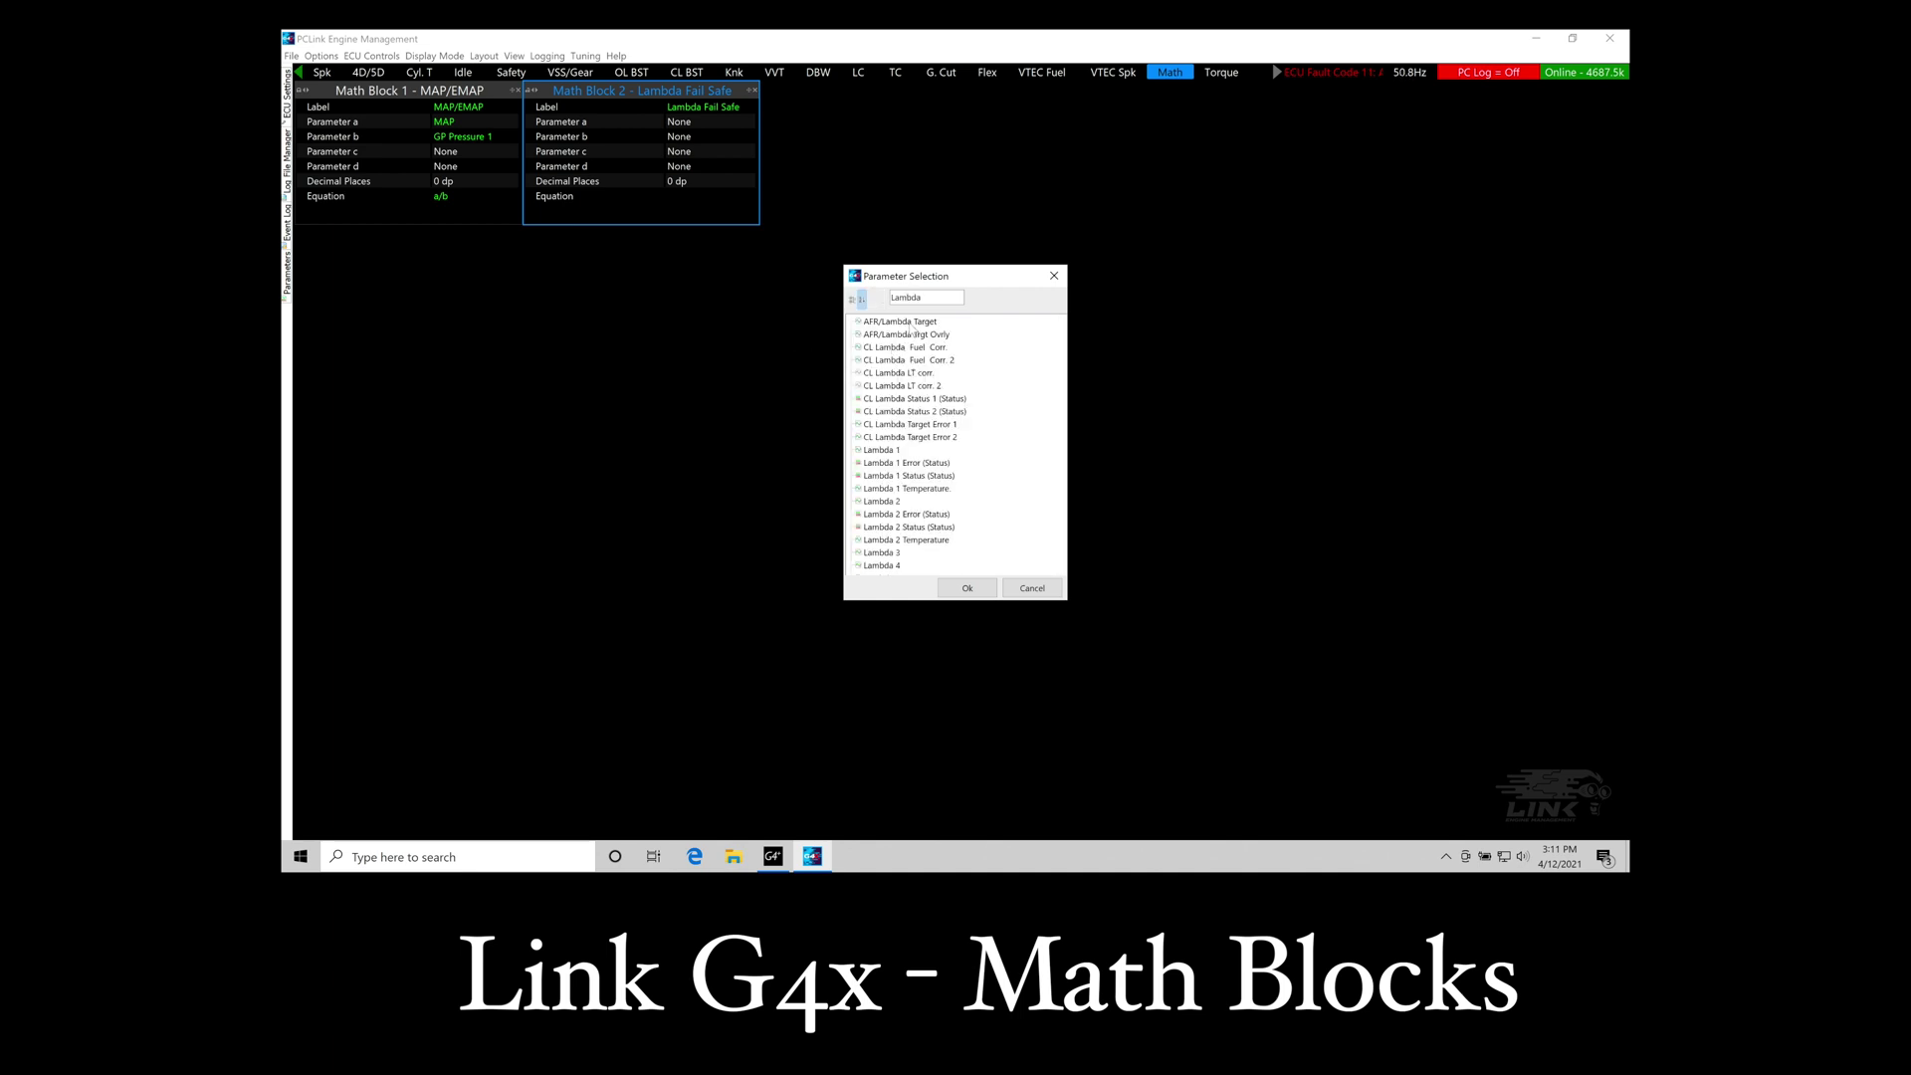
pyautogui.doubleClick(907, 320)
pyautogui.doubleClick(702, 136)
pyautogui.write('lambda')
pyautogui.doubleClick(881, 450)
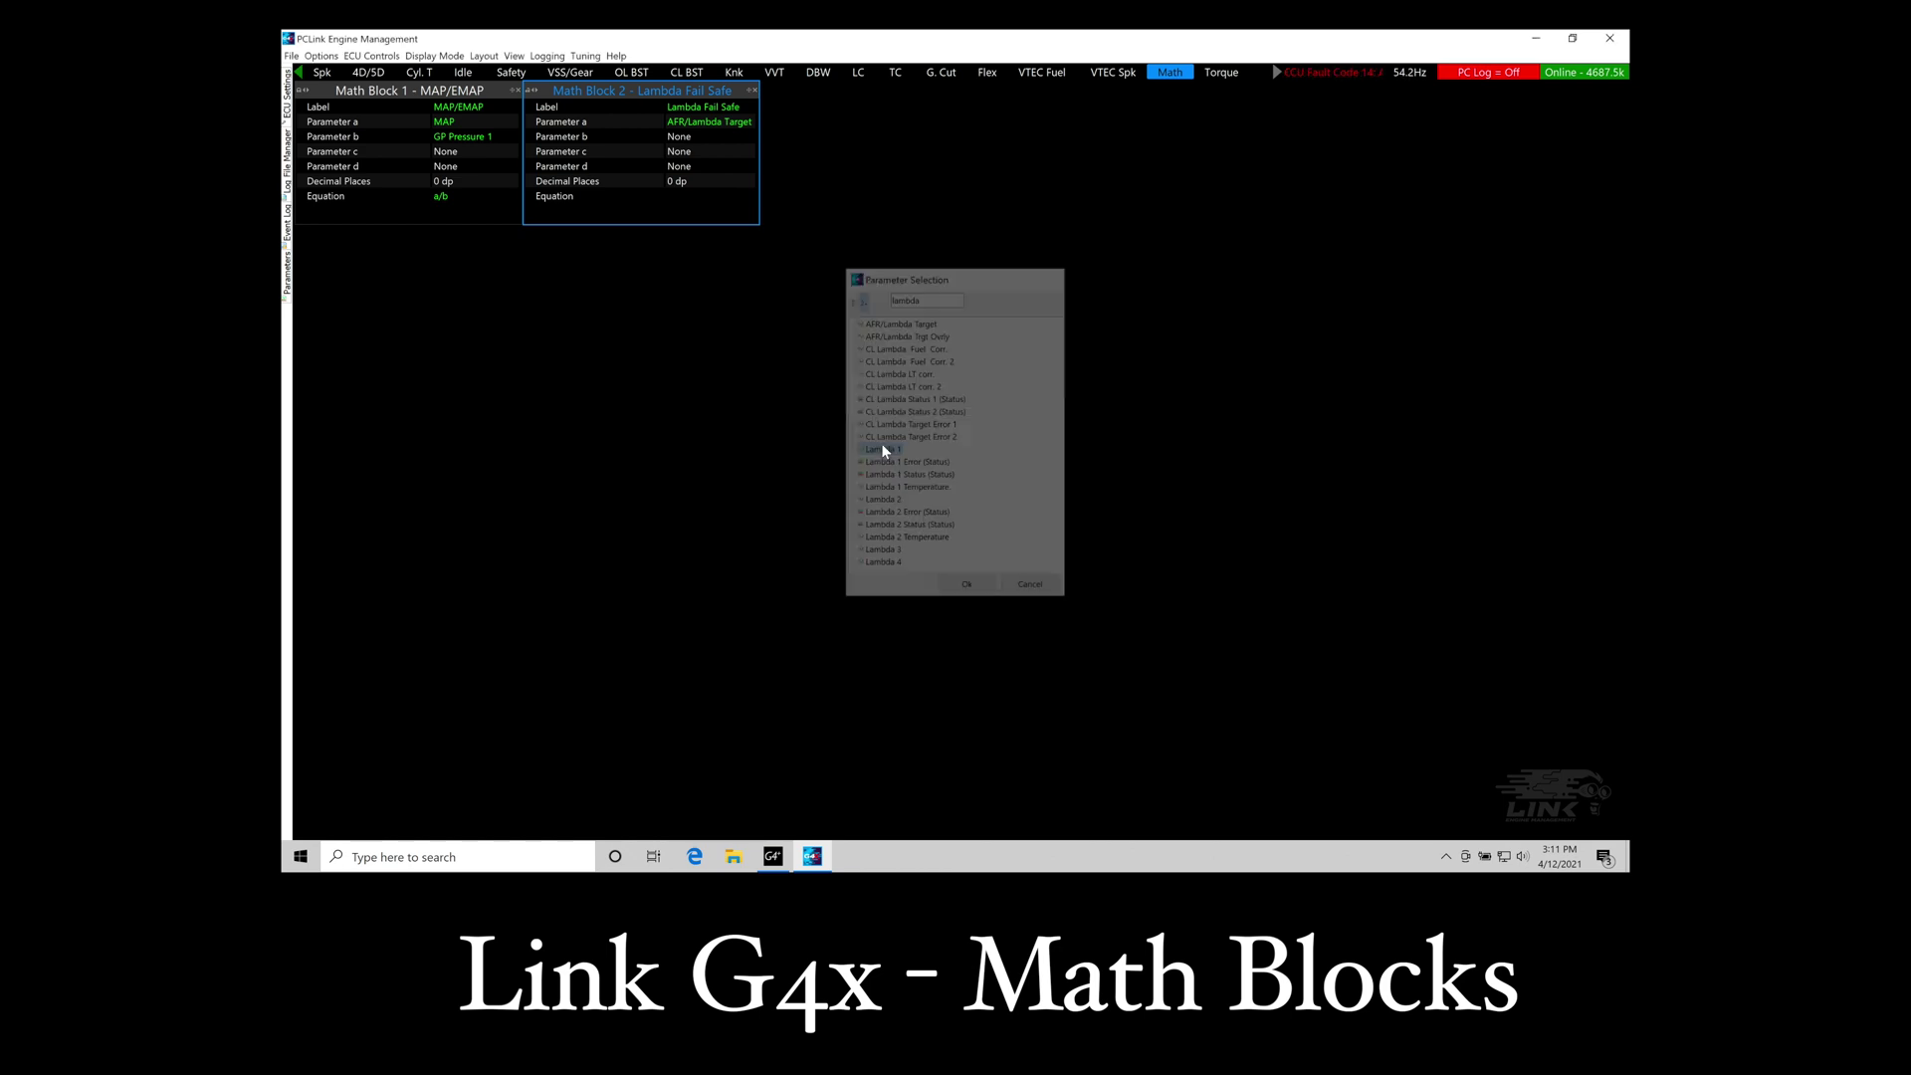
pyautogui.doubleClick(697, 197)
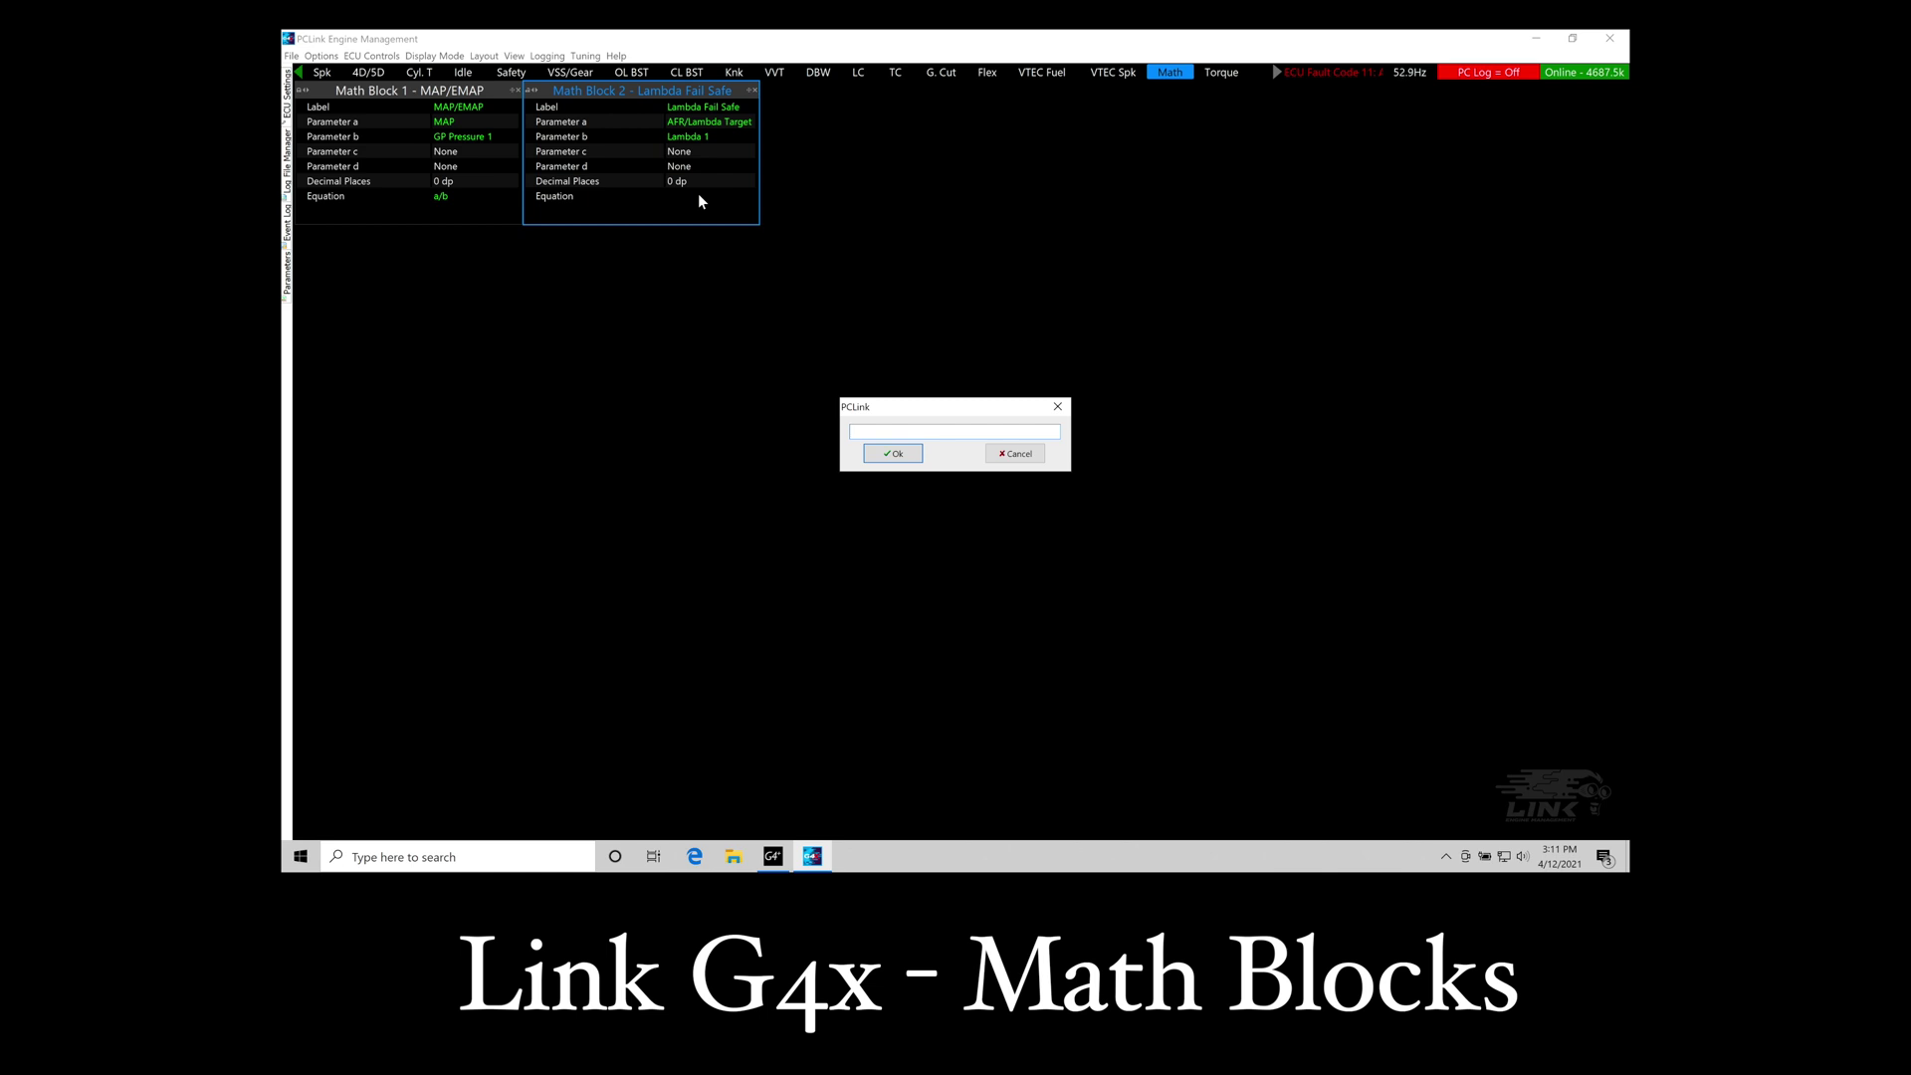
pyautogui.write('a-b')
pyautogui.press('Return')
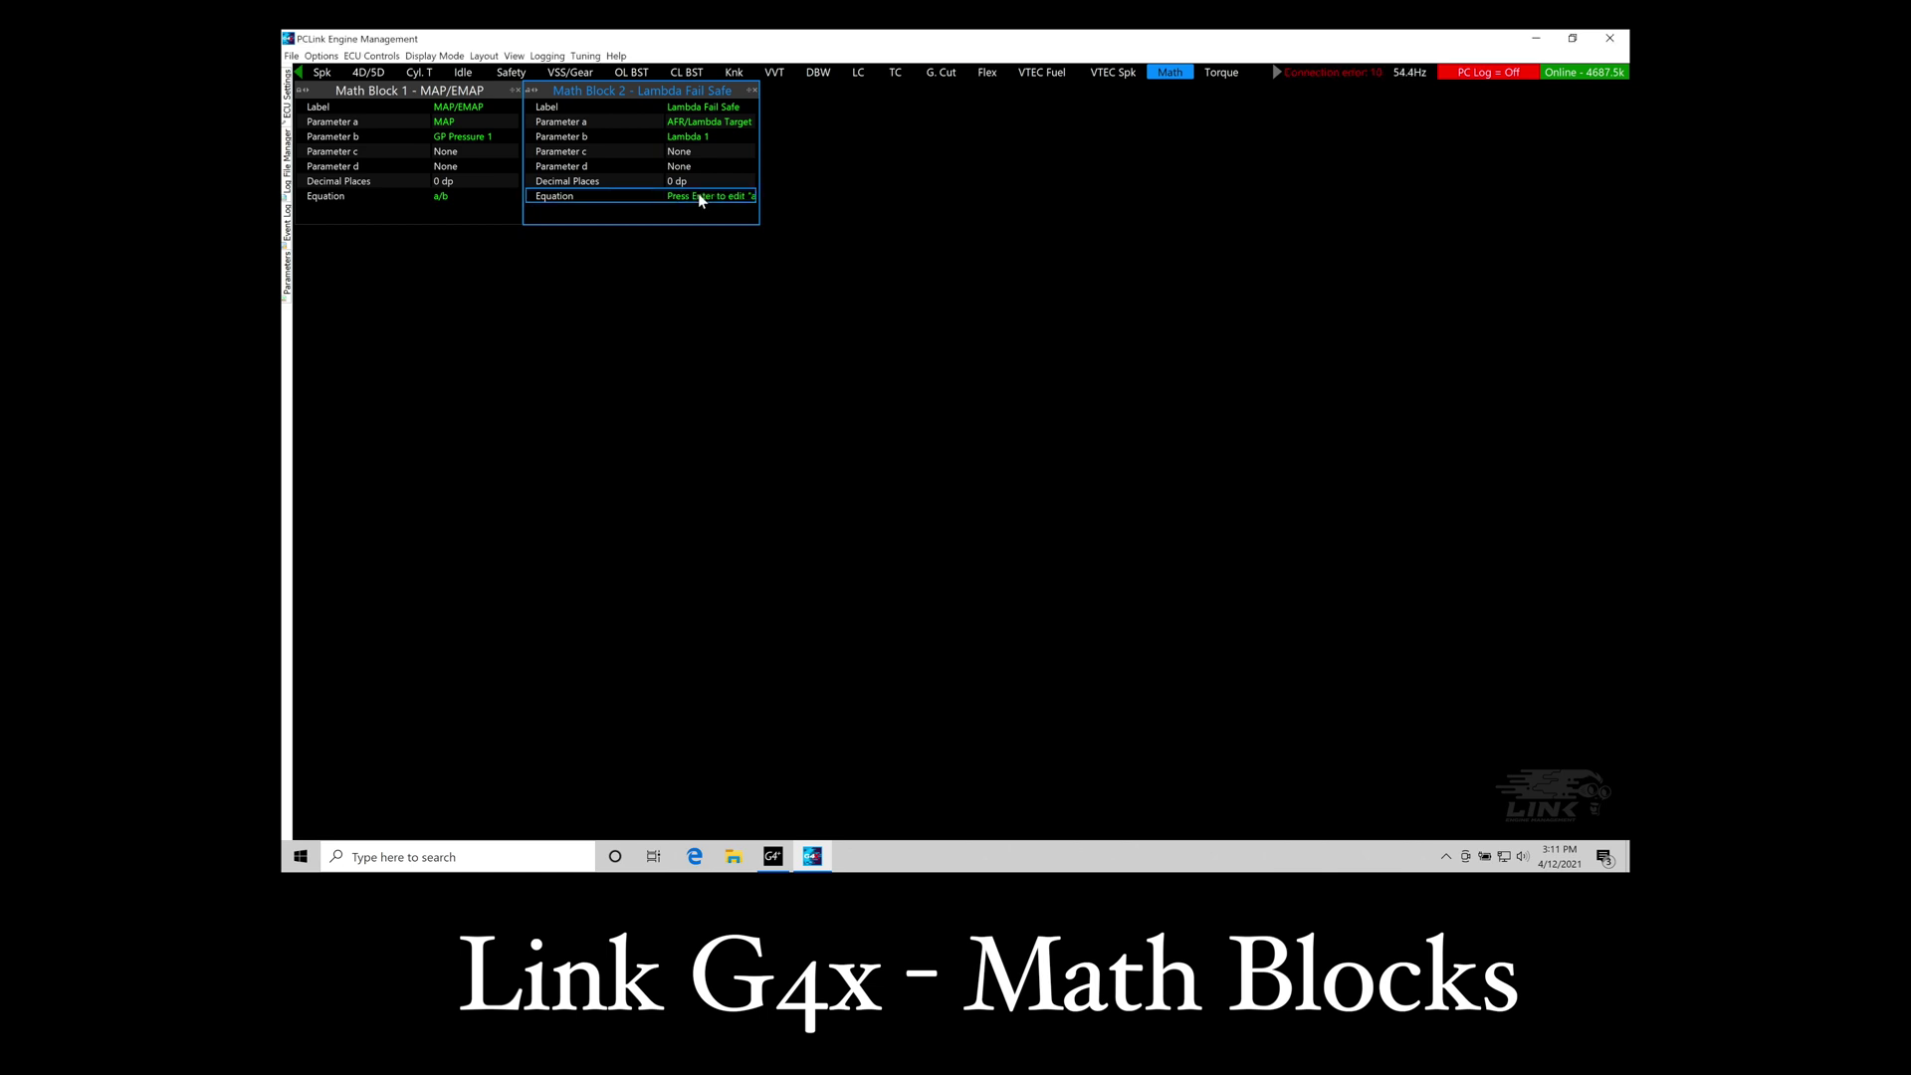
# - On the Safety page, set GP RPM Limit 1's Limit Mode to Ignition %cut
pyautogui.click(510, 73)
pyautogui.doubleClick(594, 111)
pyautogui.click(897, 365)
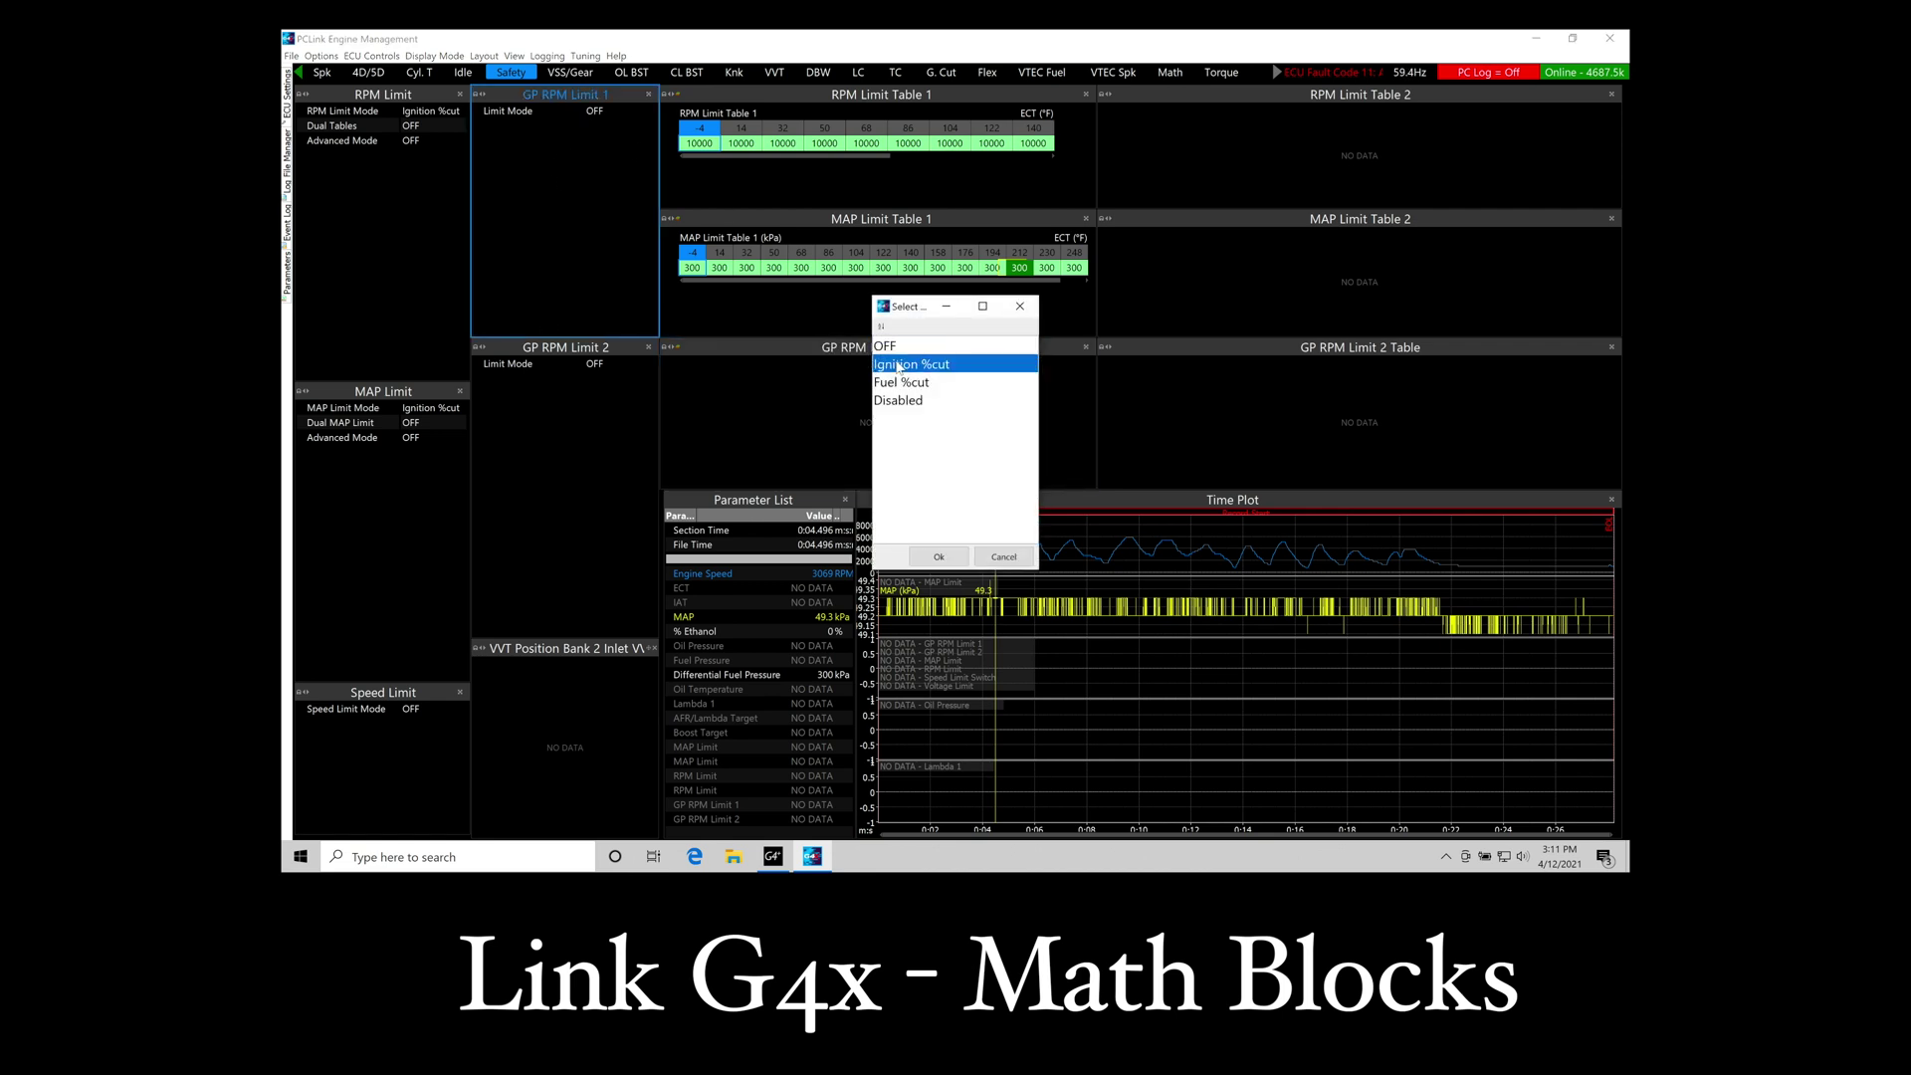
pyautogui.click(929, 557)
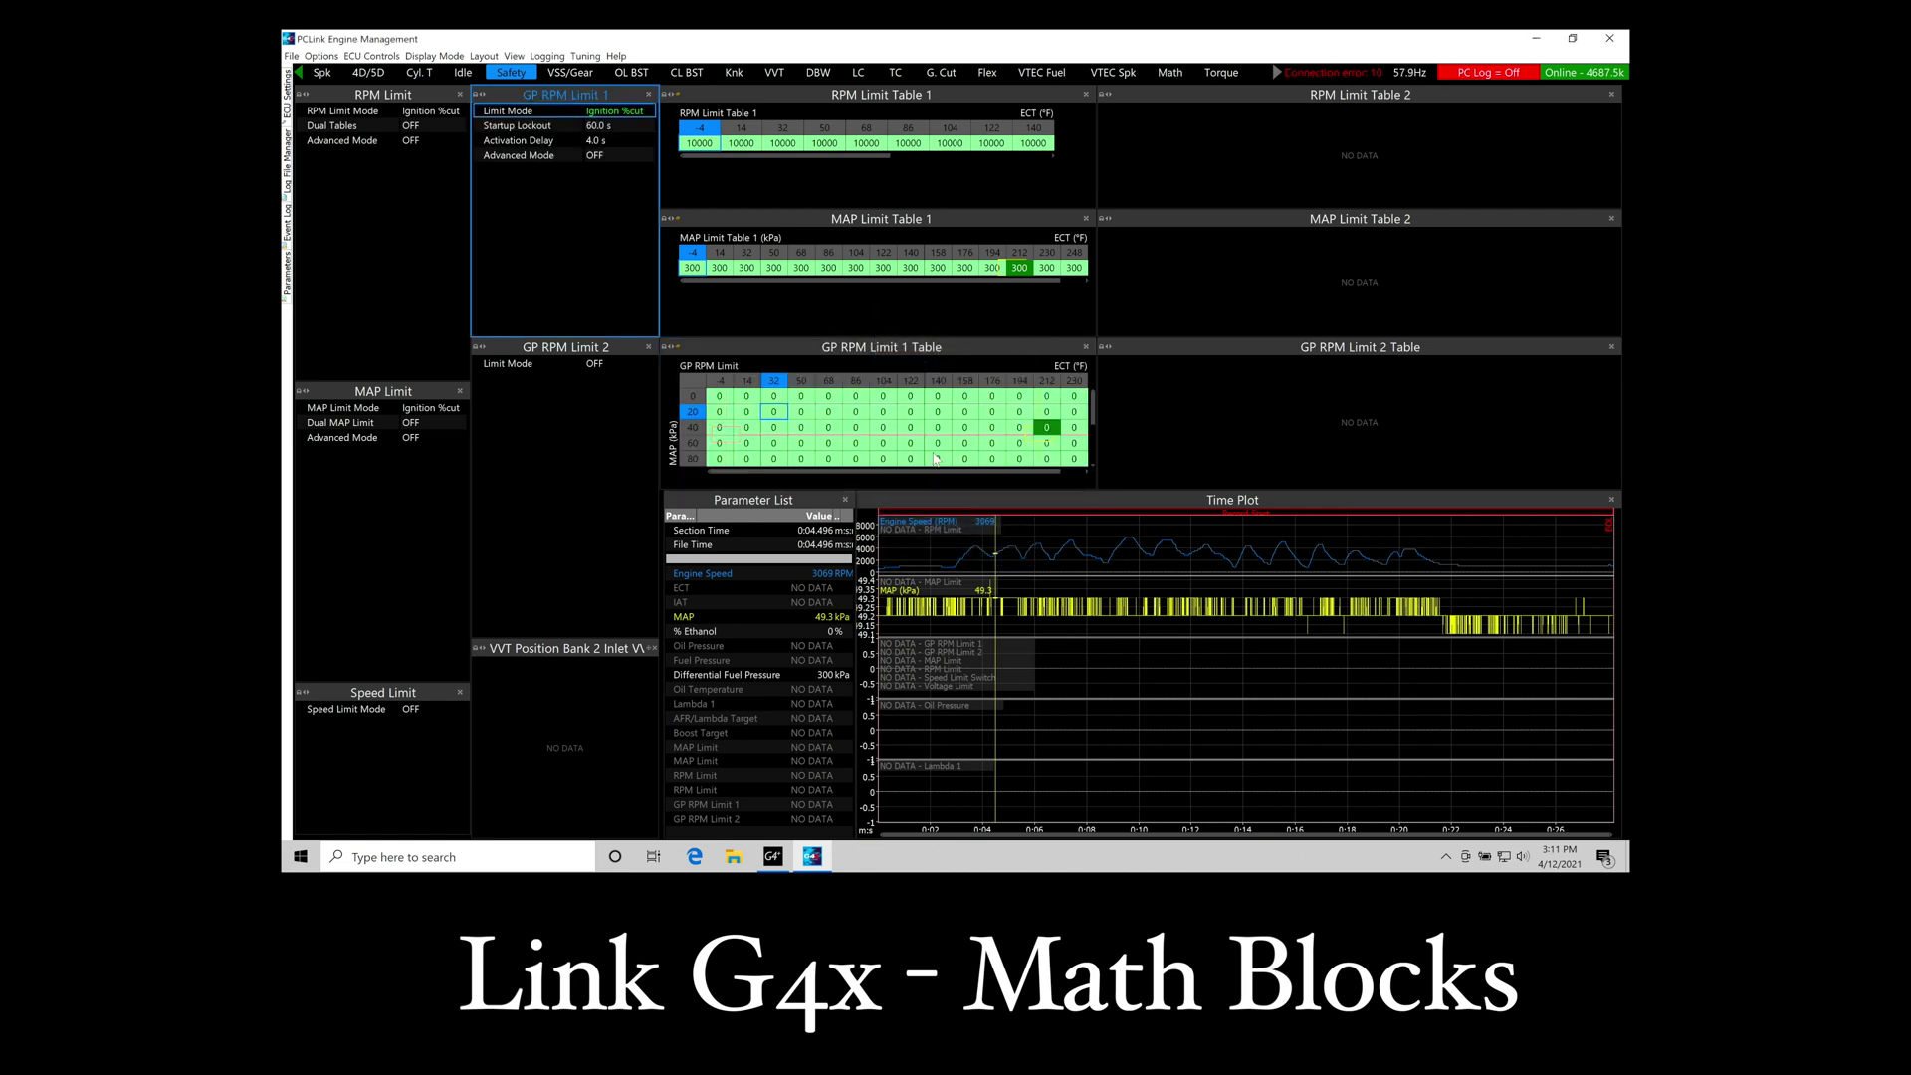
# - Make Math Block 2 Output (Lambda Fail Safe) the X axis of the GP RPM Limit 1 table
pyautogui.doubleClick(695, 384)
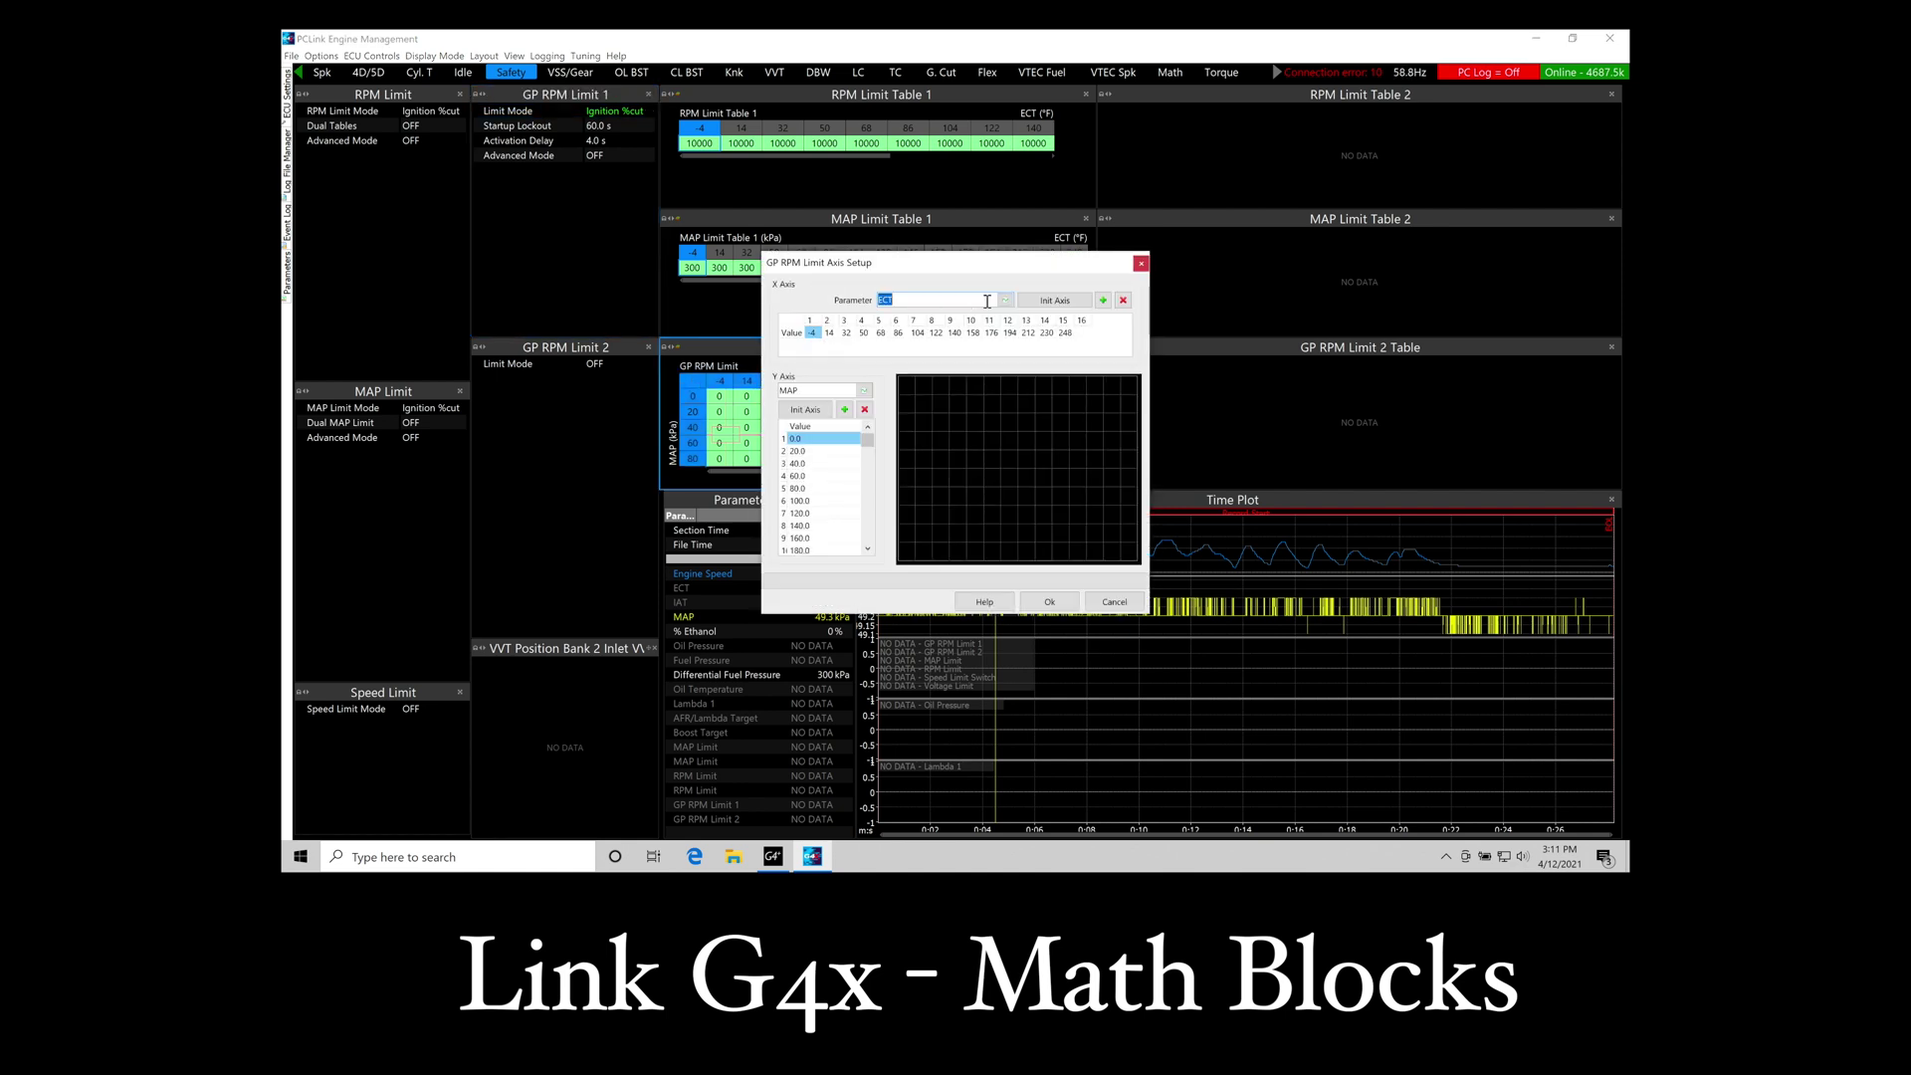
pyautogui.click(1061, 303)
pyautogui.click(1005, 300)
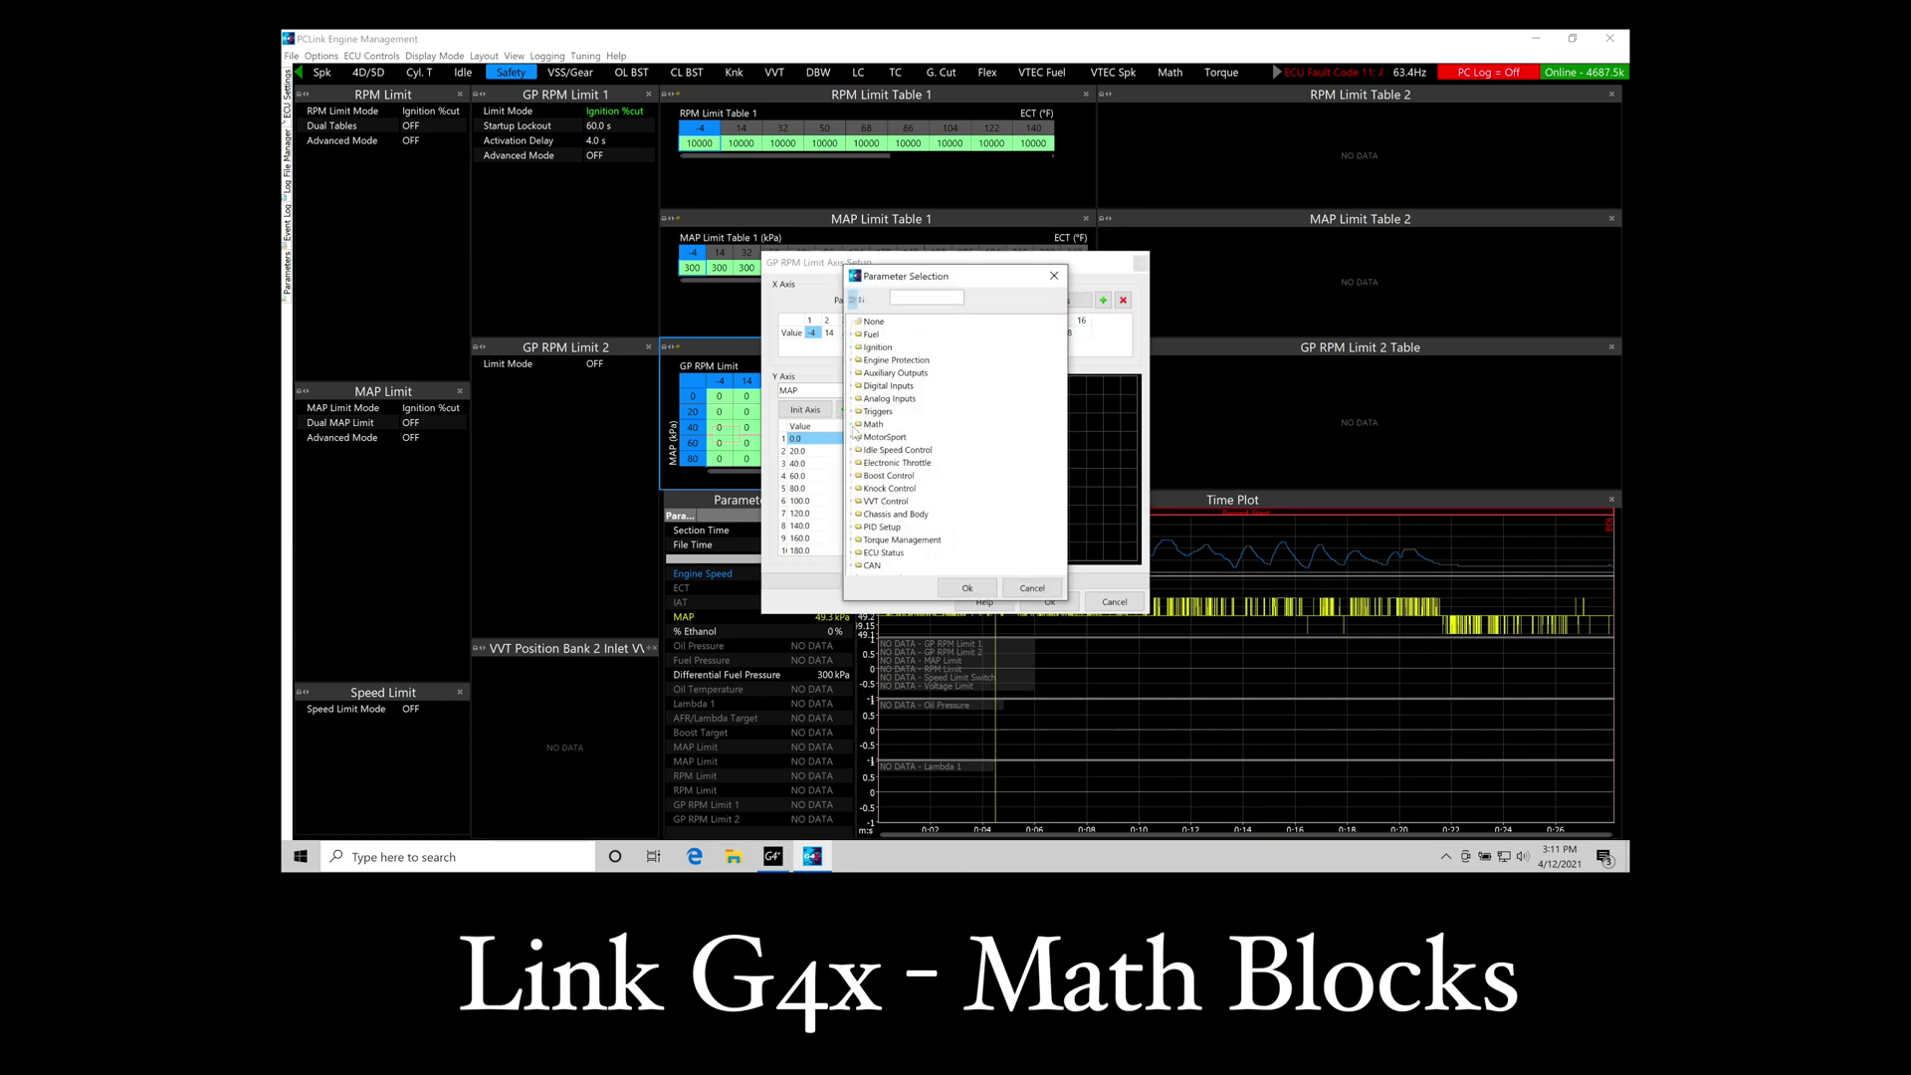
pyautogui.doubleClick(882, 450)
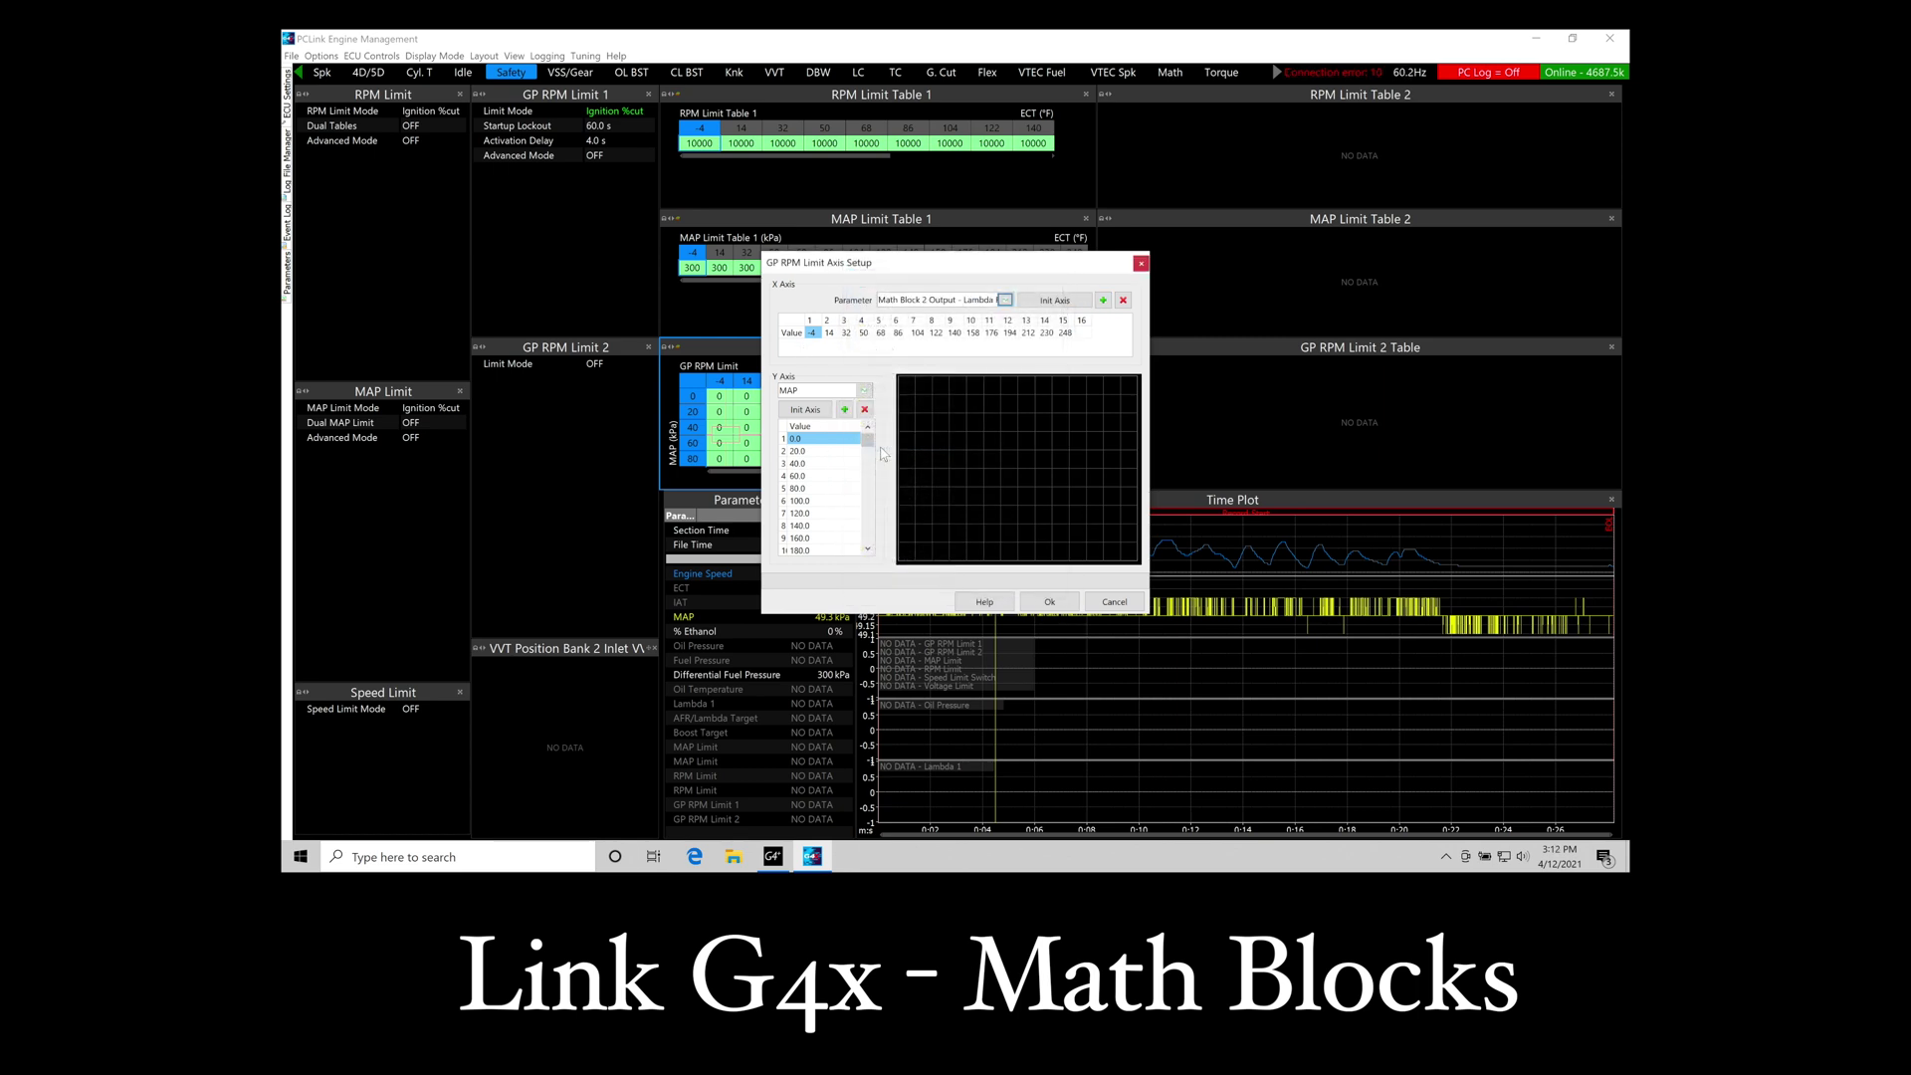
# - Enter X-axis breakpoints -2, -1, -0.5, 1 and 2
pyautogui.moveTo(1077, 335); pyautogui.dragTo(812, 335)
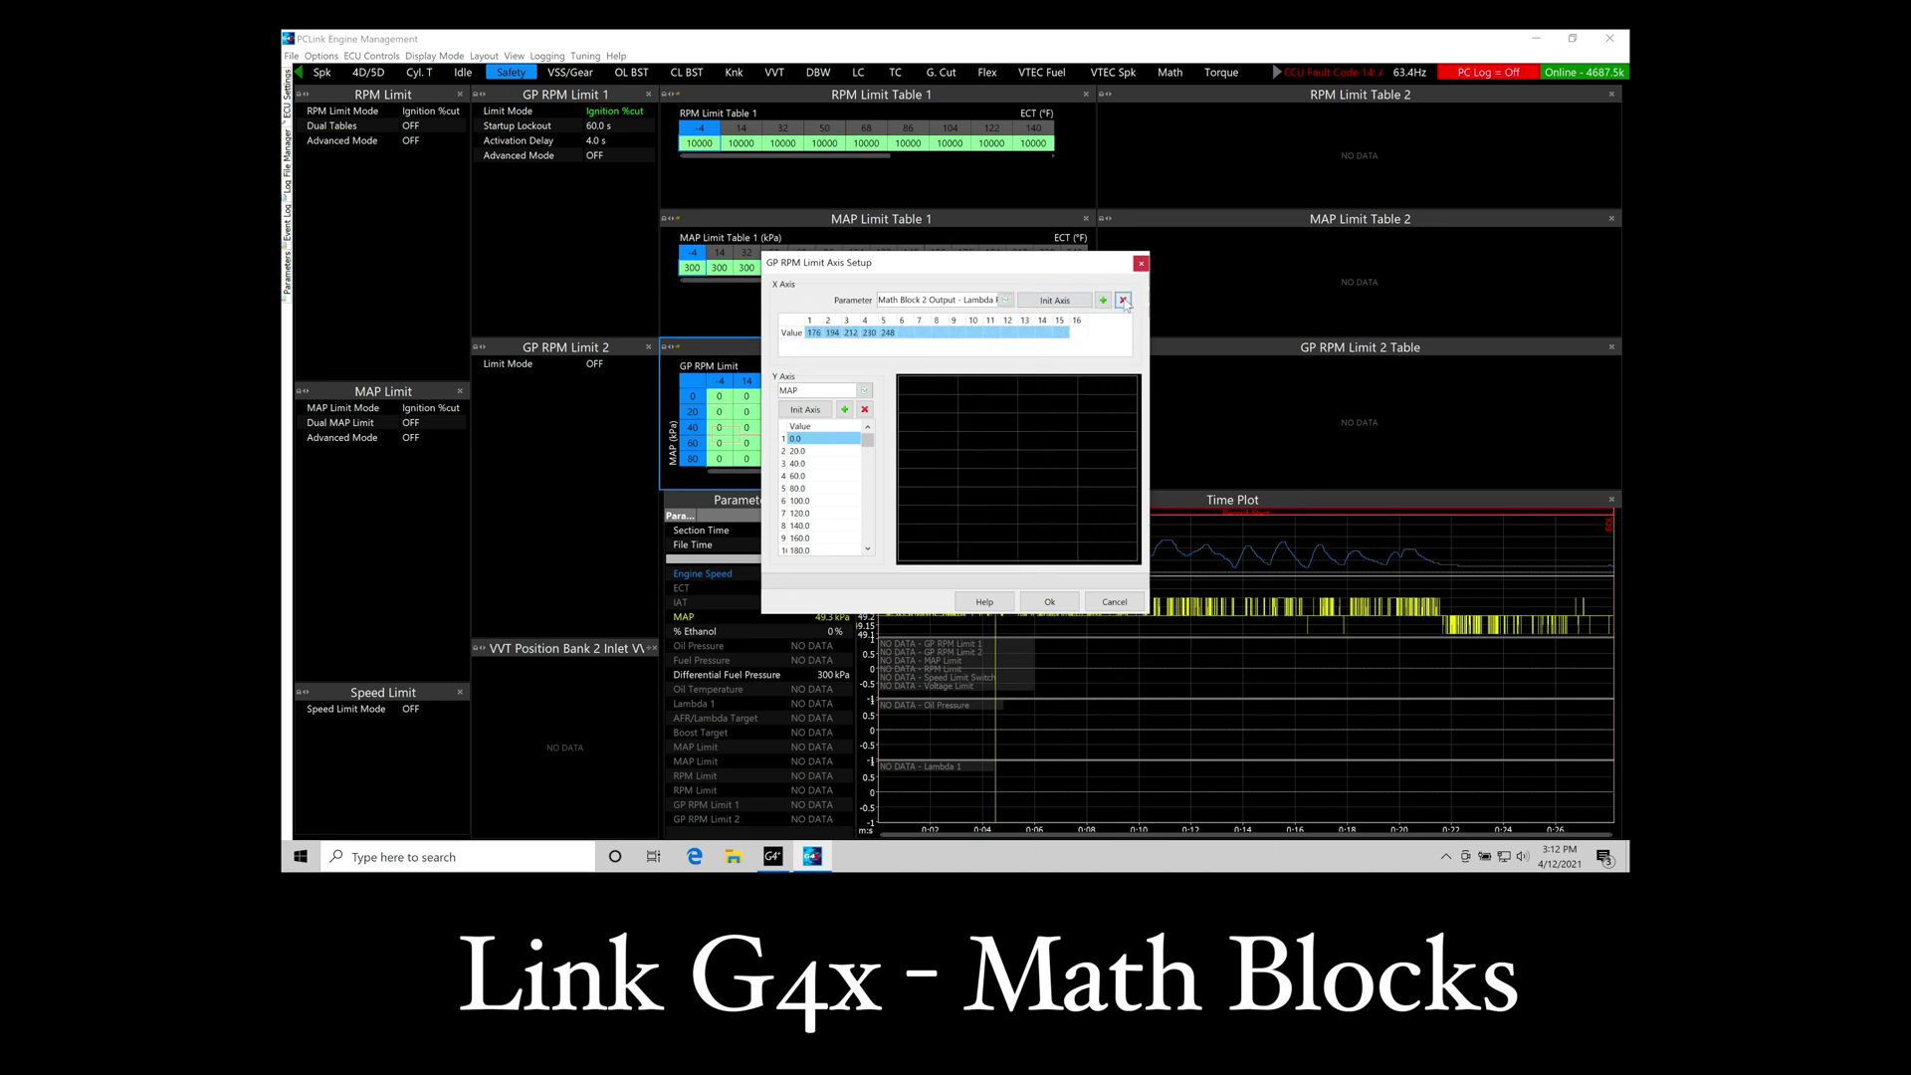
pyautogui.write('=-2')
pyautogui.press('Return')
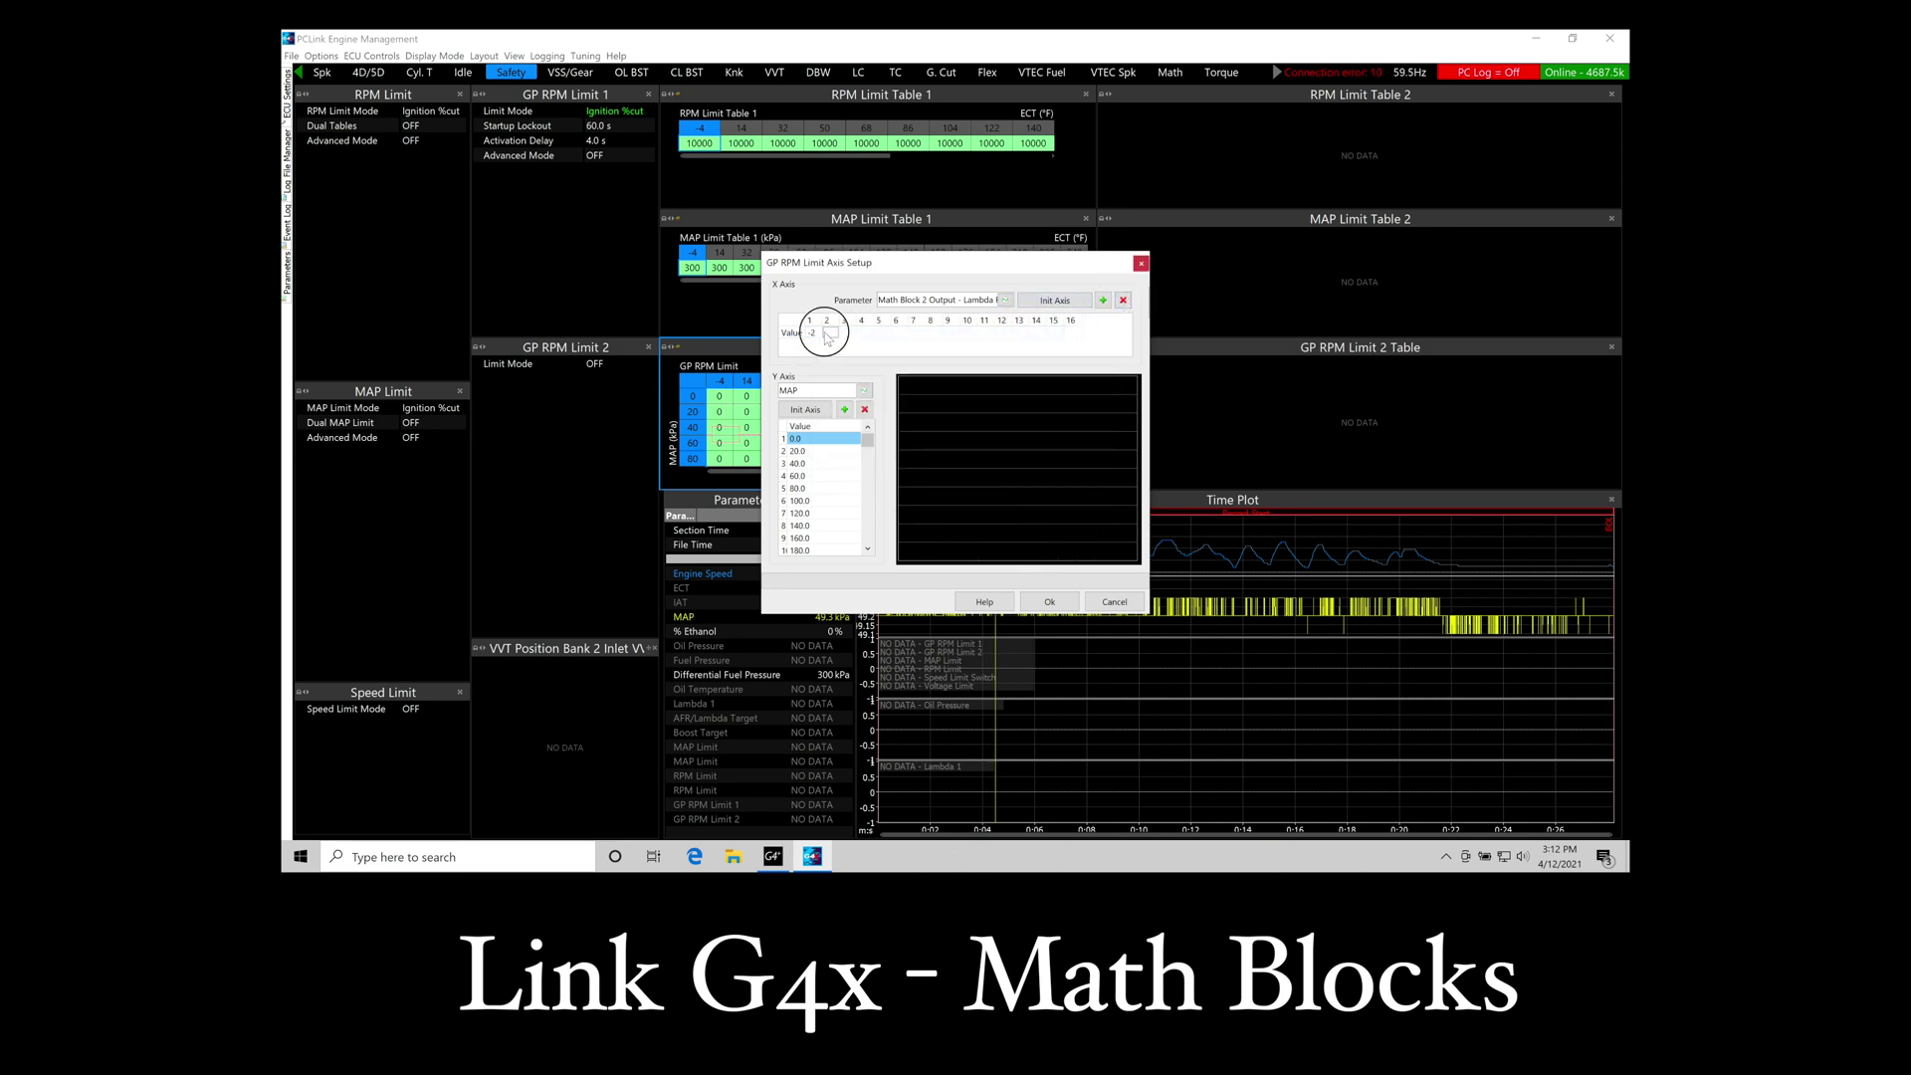
pyautogui.click(829, 333)
pyautogui.write('=-1')
pyautogui.press('Return')
pyautogui.click(847, 334)
pyautogui.write('=-0.5')
pyautogui.press('Return')
pyautogui.click(861, 332)
pyautogui.write('1')
pyautogui.press('Return')
pyautogui.click(878, 333)
pyautogui.write('=2')
pyautogui.press('Return')
# - Remove the 20 kPa row from the Y axis and accept the axis setup
pyautogui.click(868, 443)
pyautogui.click(834, 451)
pyautogui.click(865, 409)
pyautogui.press('Return')
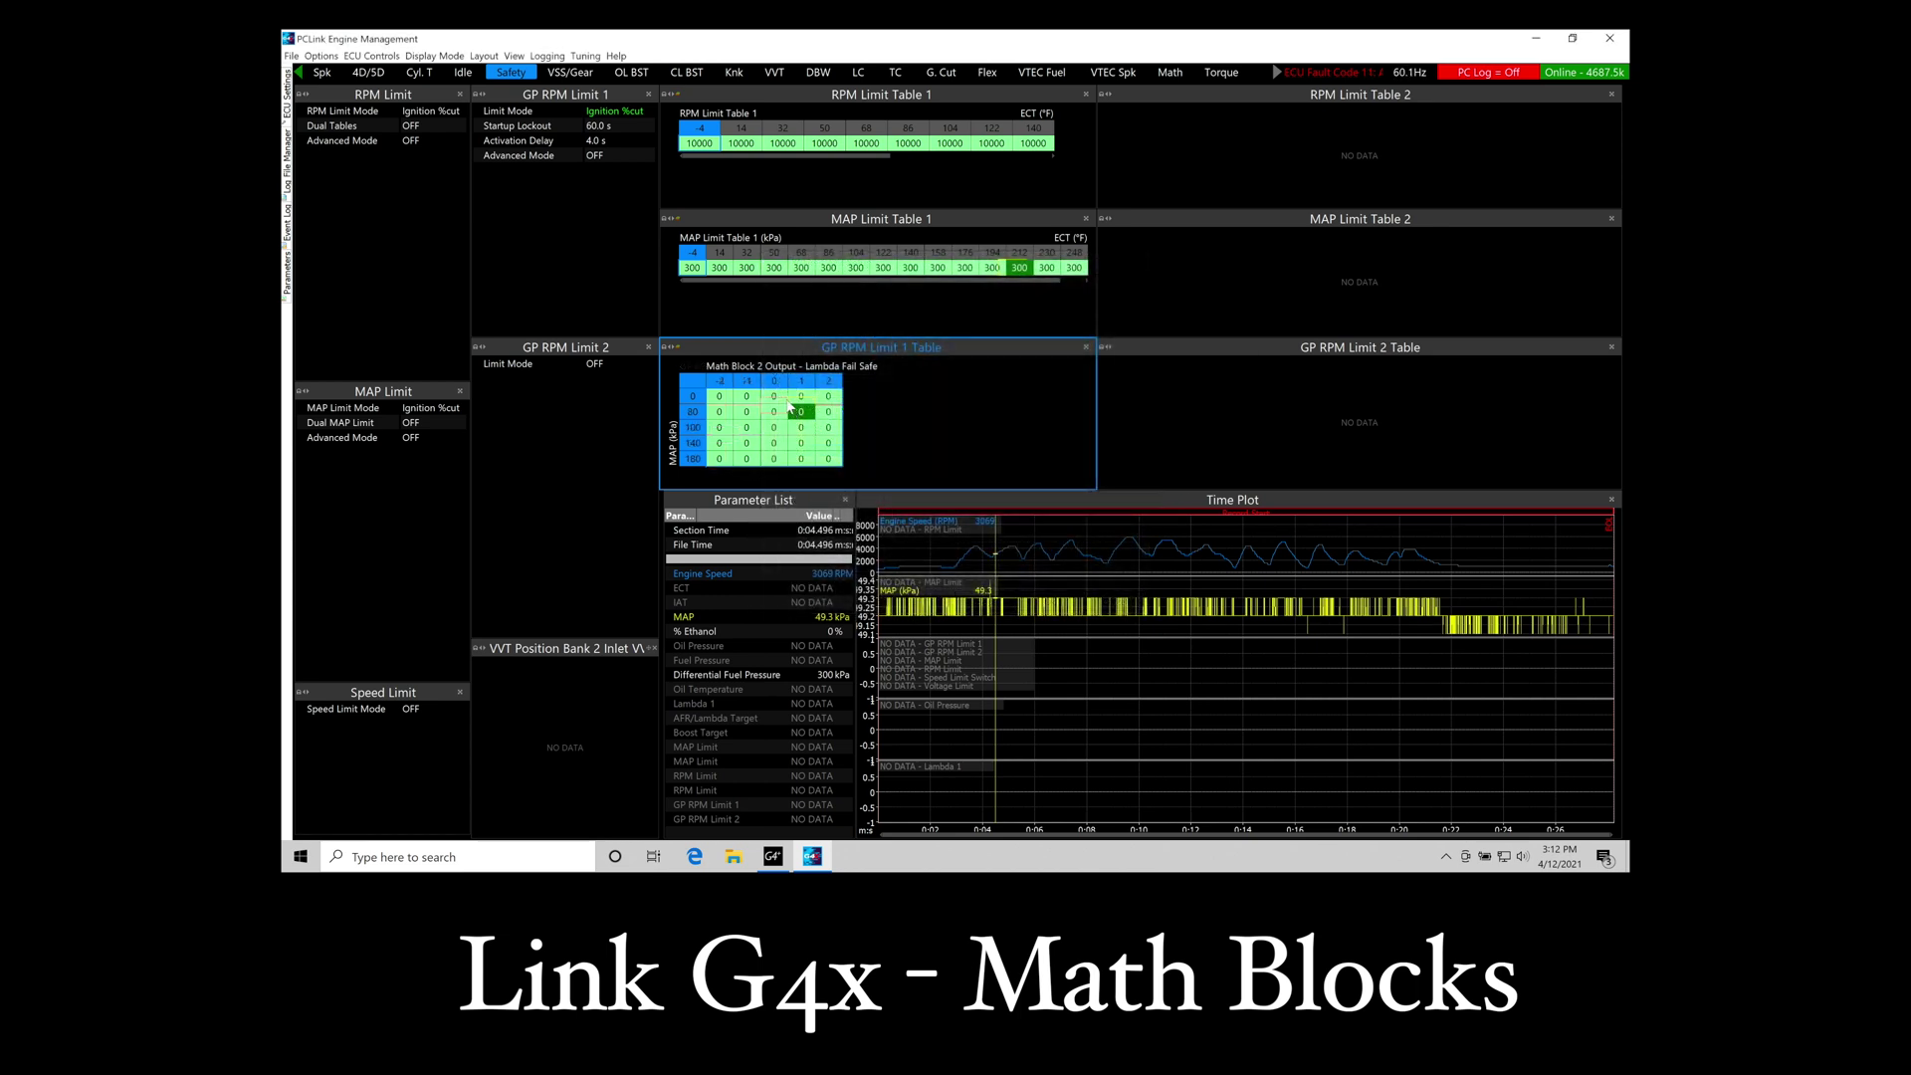
# - Fill the GP RPM Limit 1 Table cells with 10000
pyautogui.moveTo(788, 406); pyautogui.dragTo(828, 459)
pyautogui.write('=1000')
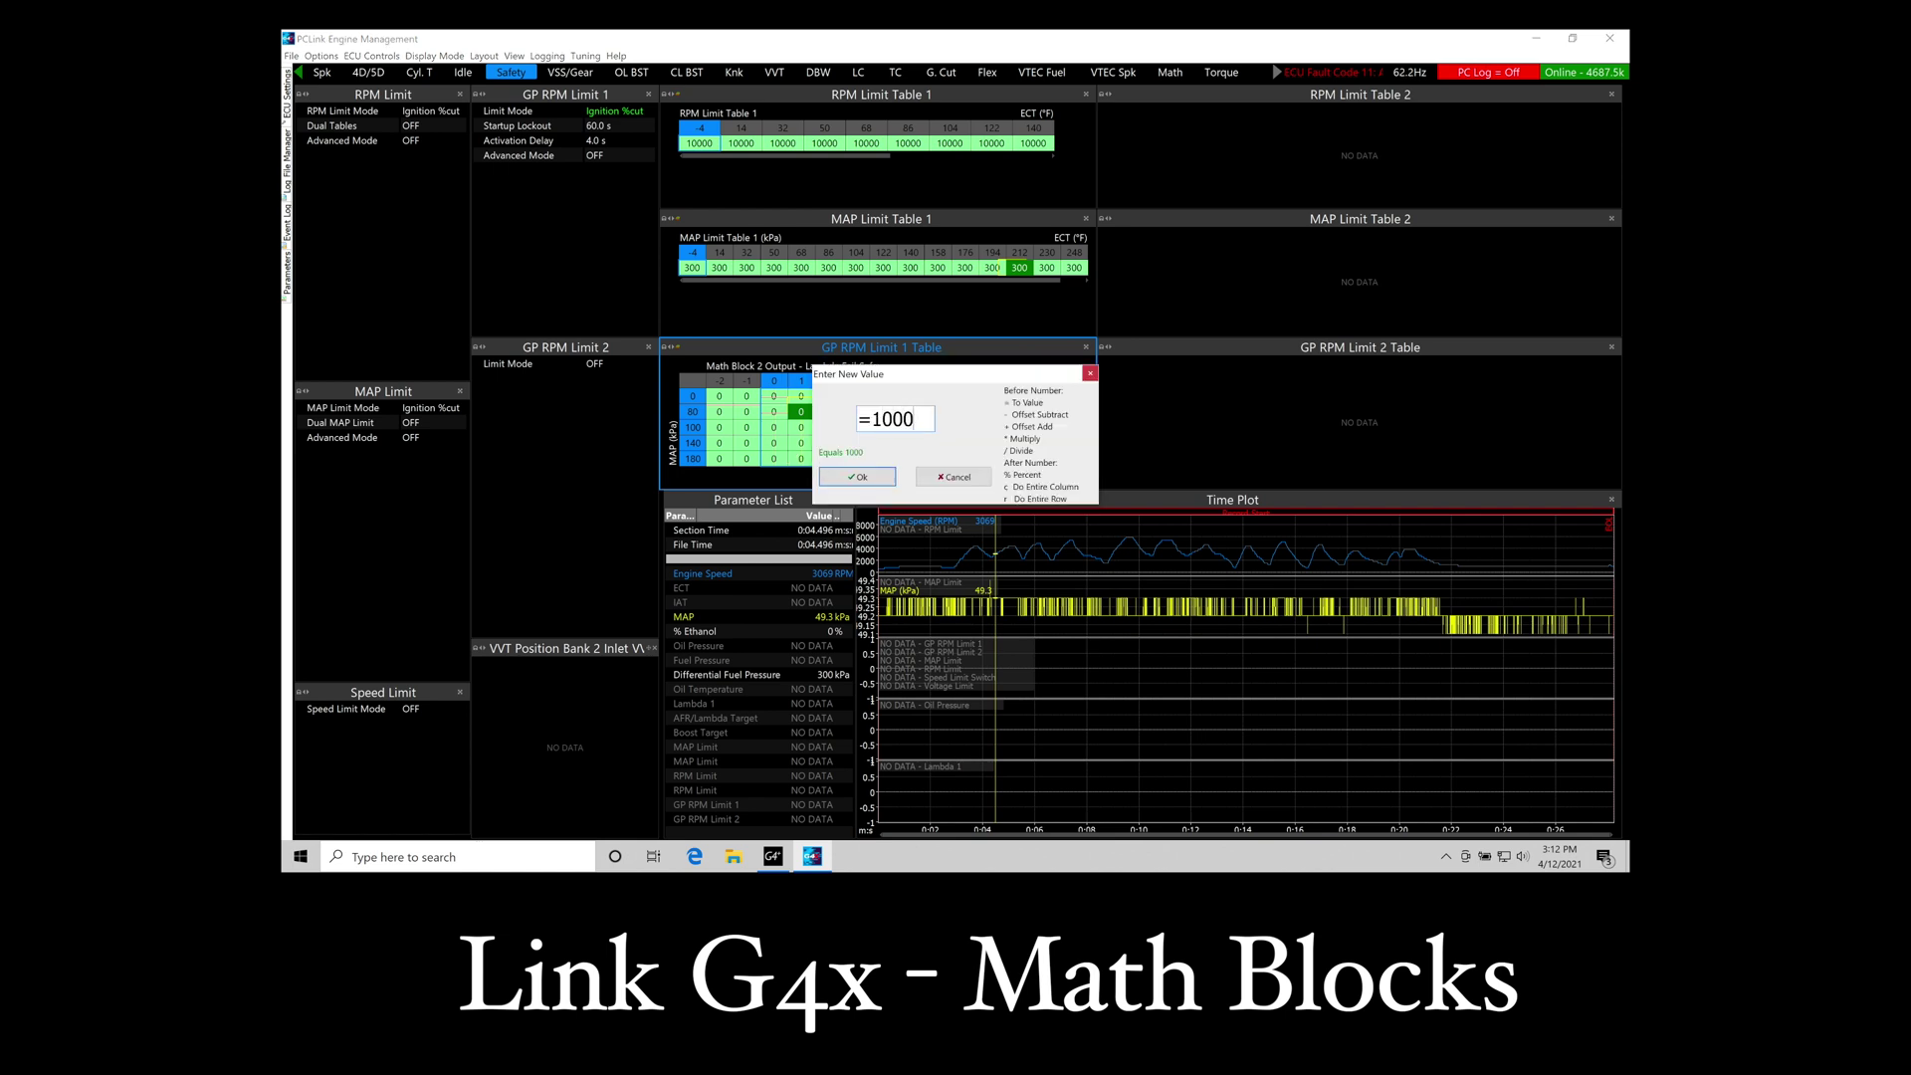
pyautogui.write('0')
pyautogui.press('Return')
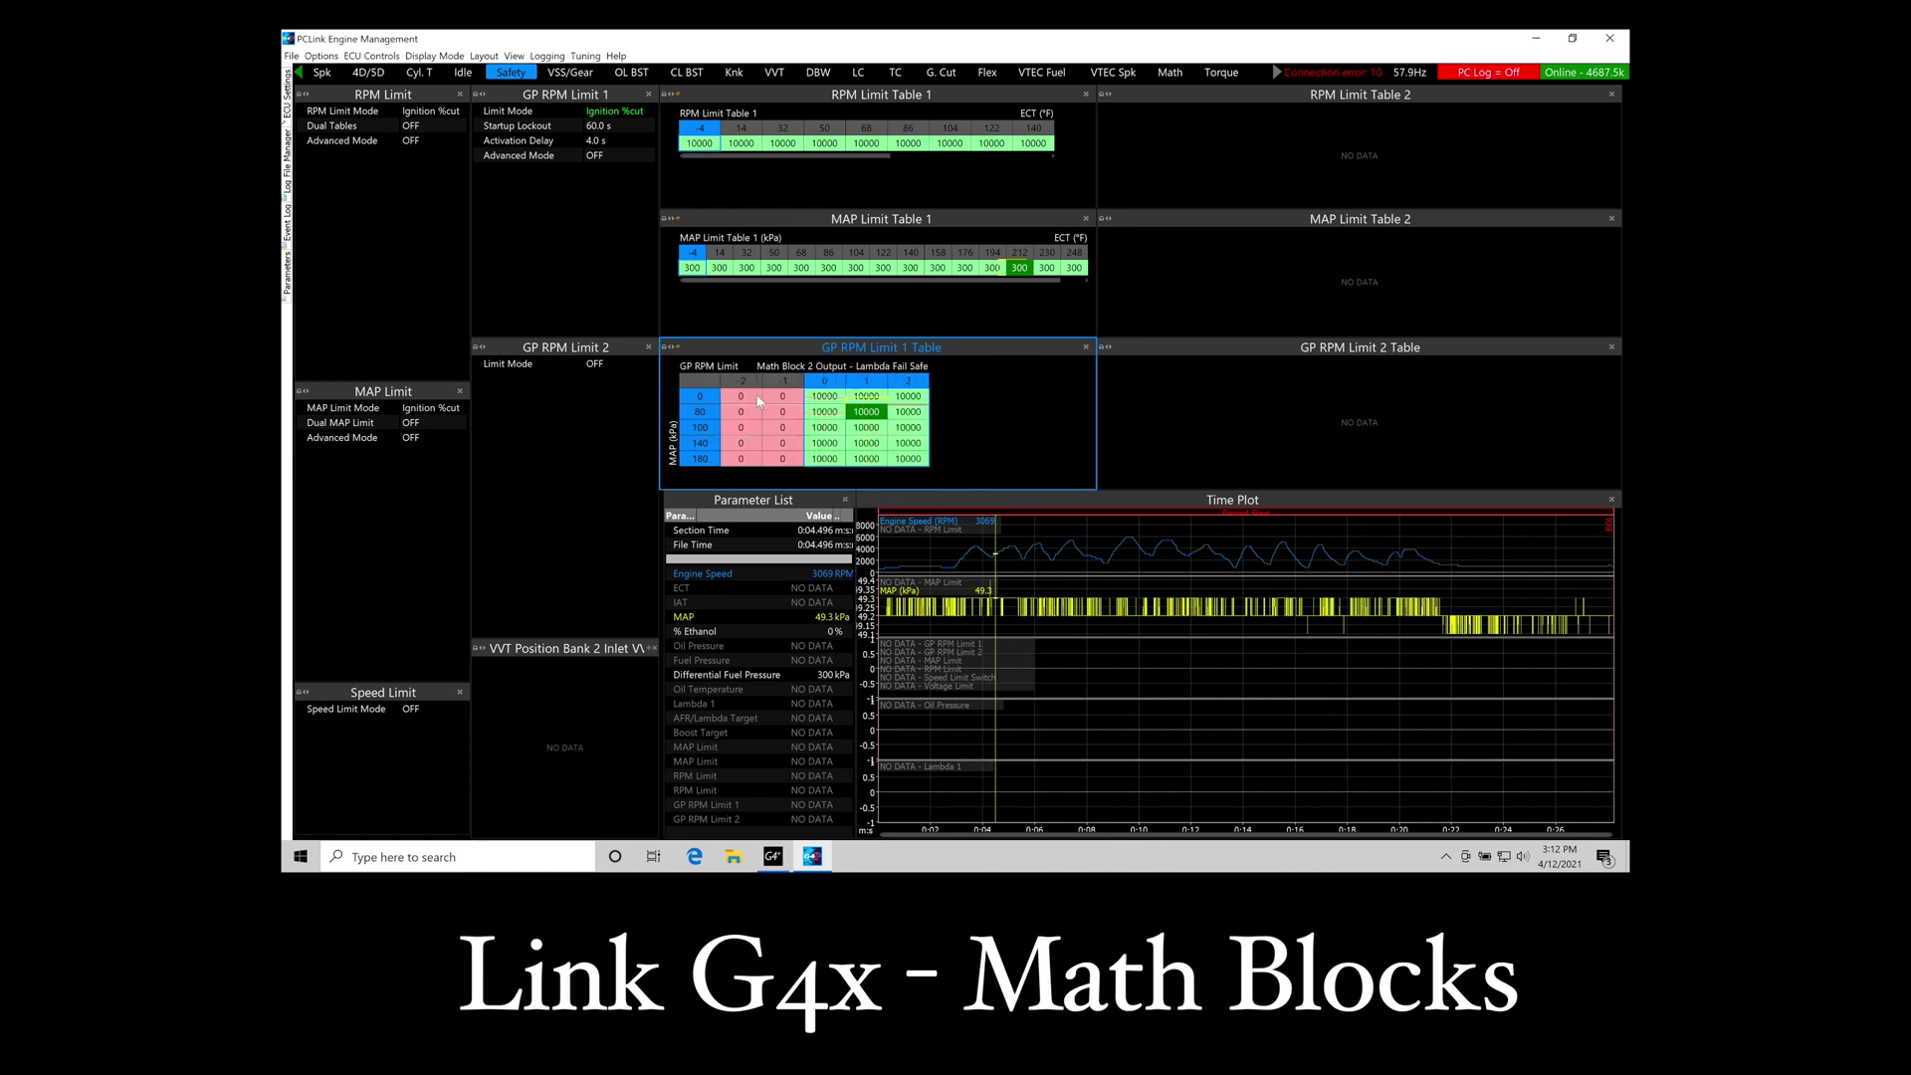
pyautogui.moveTo(745, 395); pyautogui.dragTo(782, 427)
pyautogui.write('=10000')
pyautogui.press('Return')
# - Set the -2 and -1 columns for MAP rows 140–180 to 3000
pyautogui.moveTo(740, 443); pyautogui.dragTo(789, 461)
pyautogui.write('=3000')
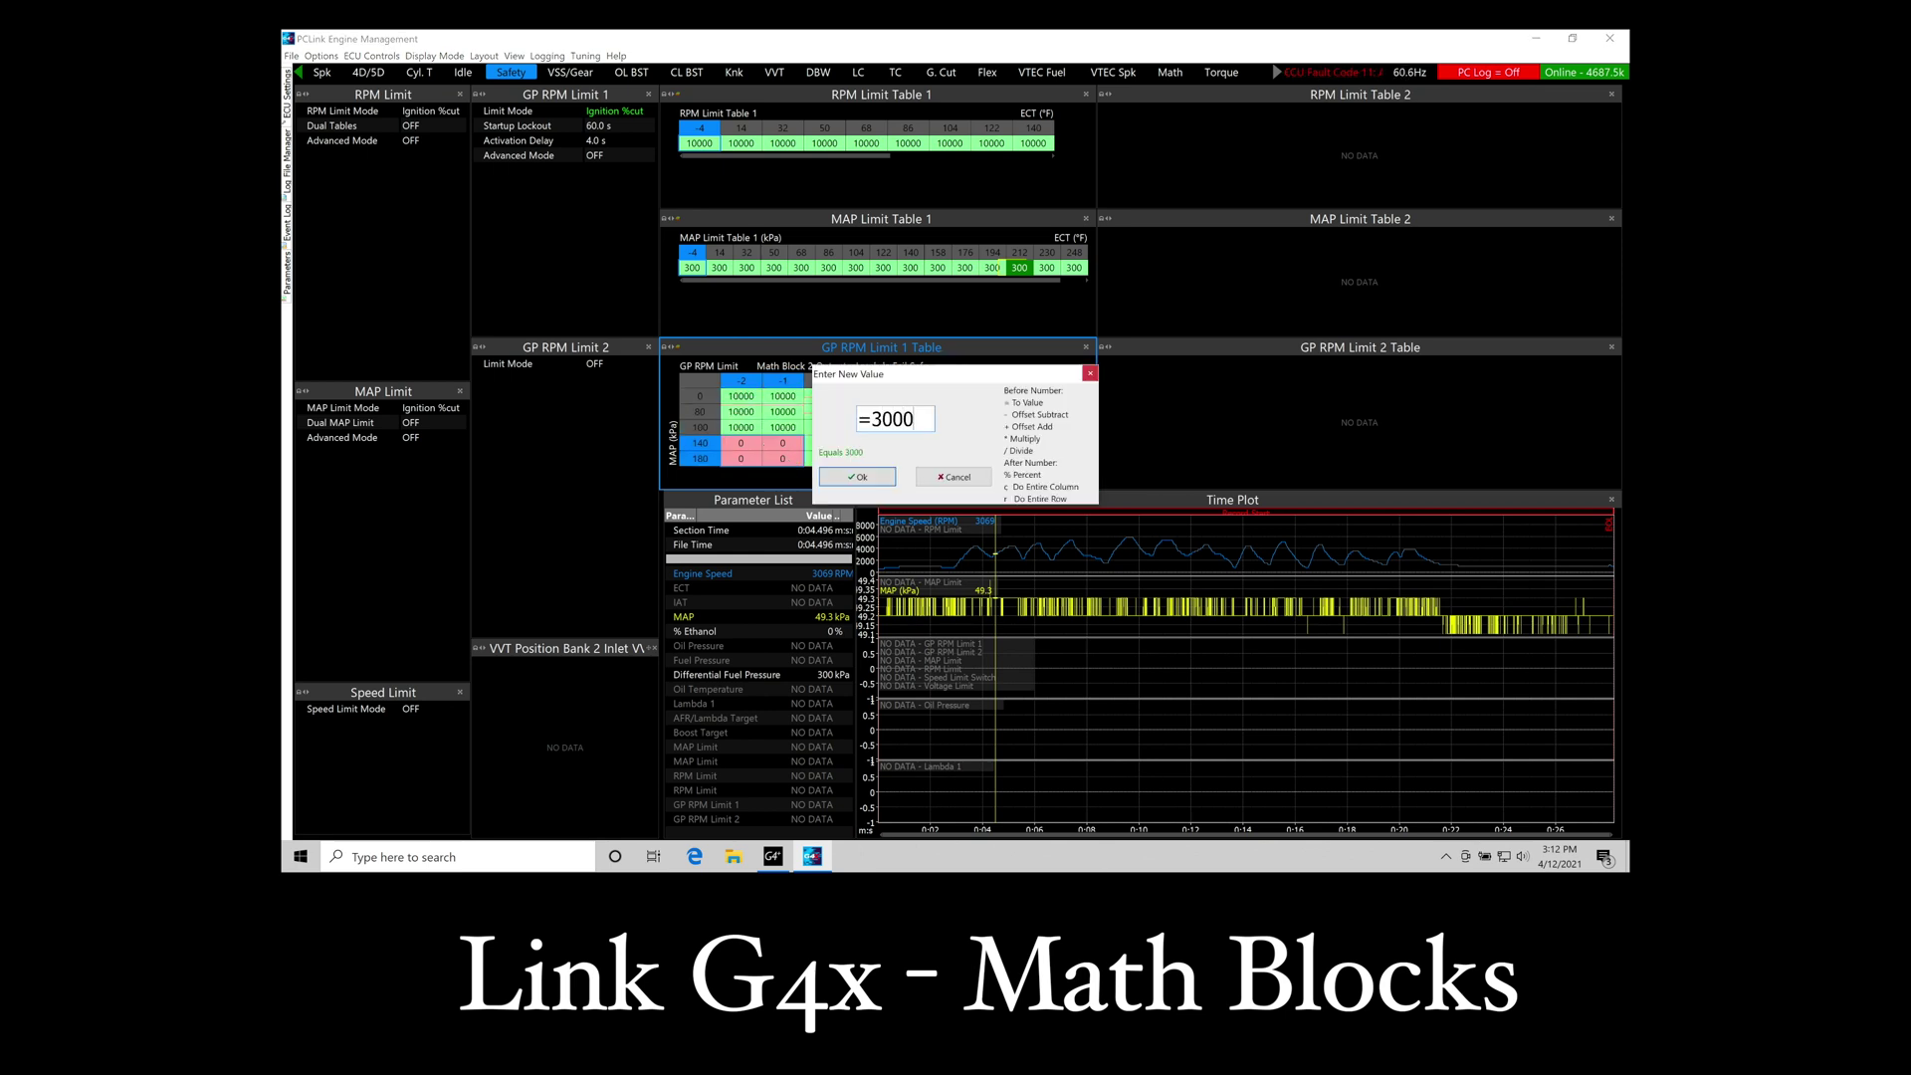
pyautogui.press('Return')
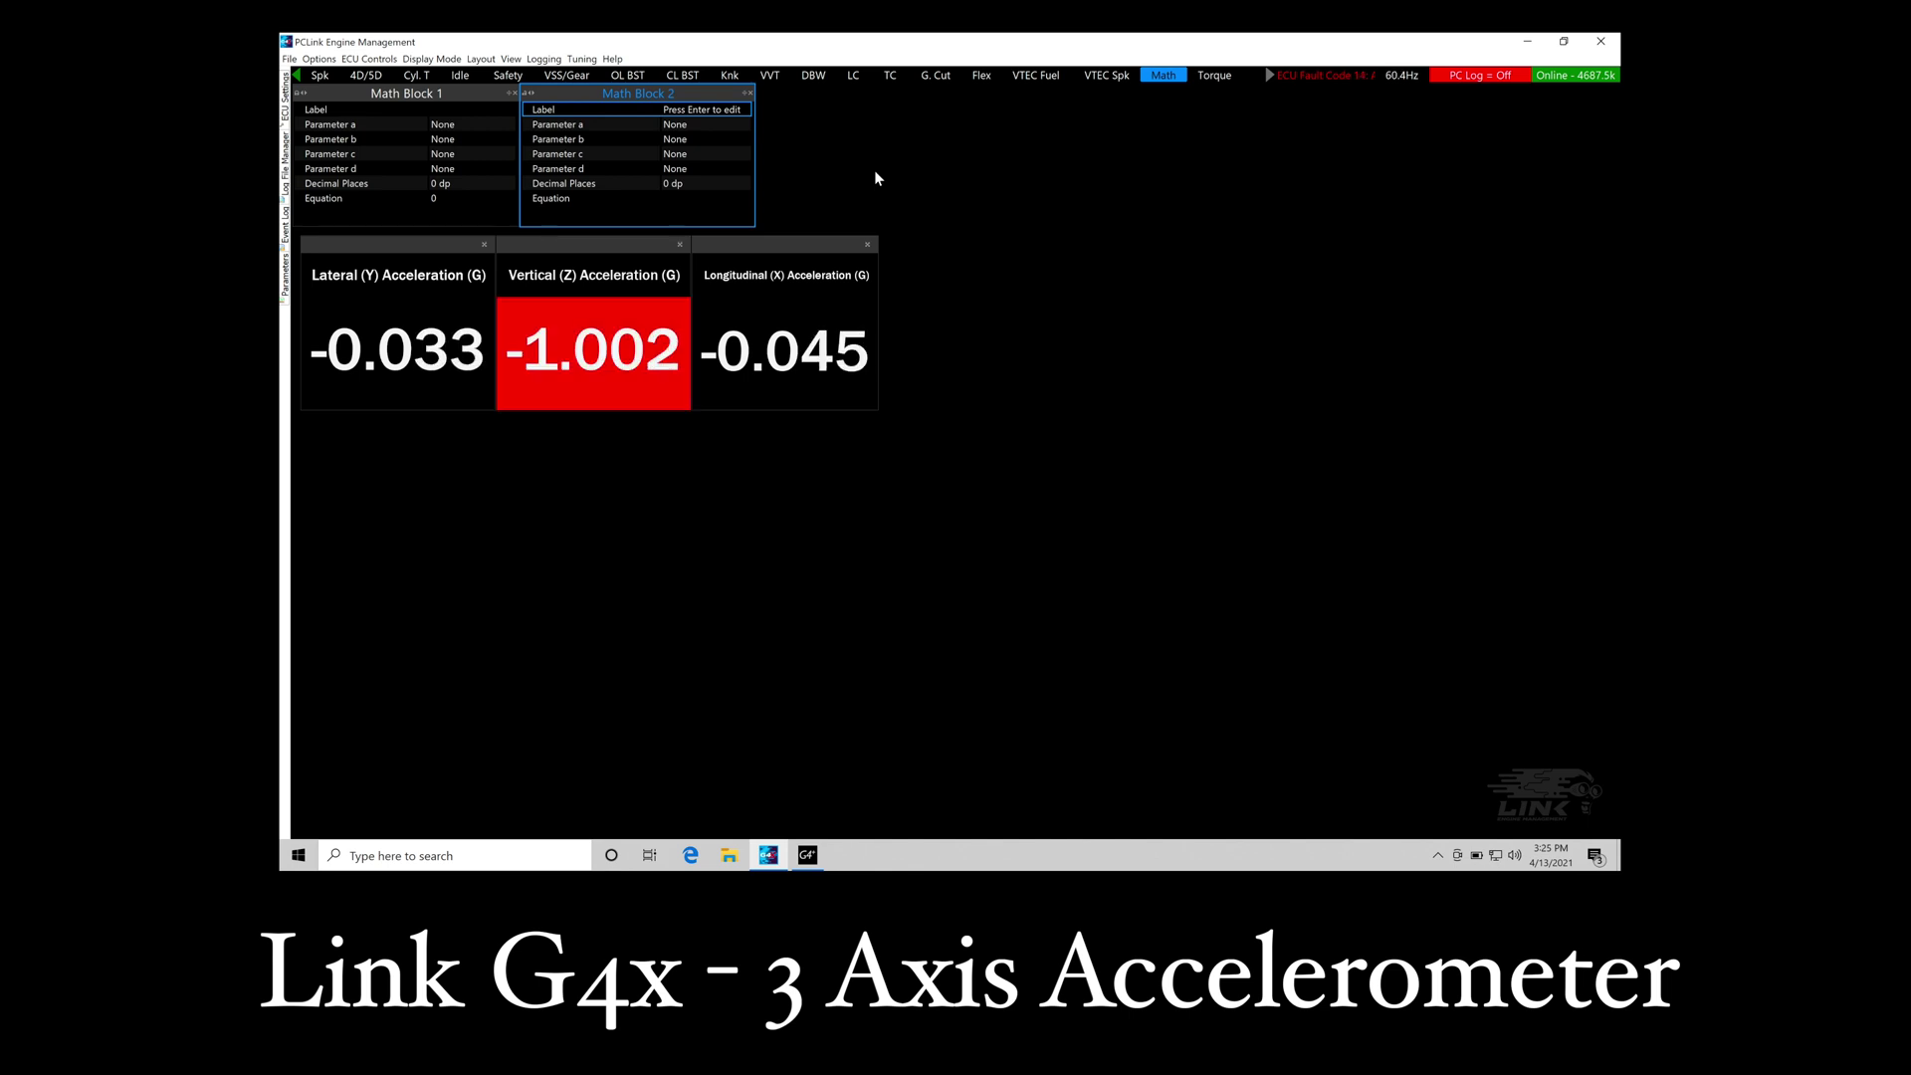
# - Set Slip Threshold Table 1's X axis to Longitudinal (X) Acceleration and initialise its breakpoints
pyautogui.click(753, 332)
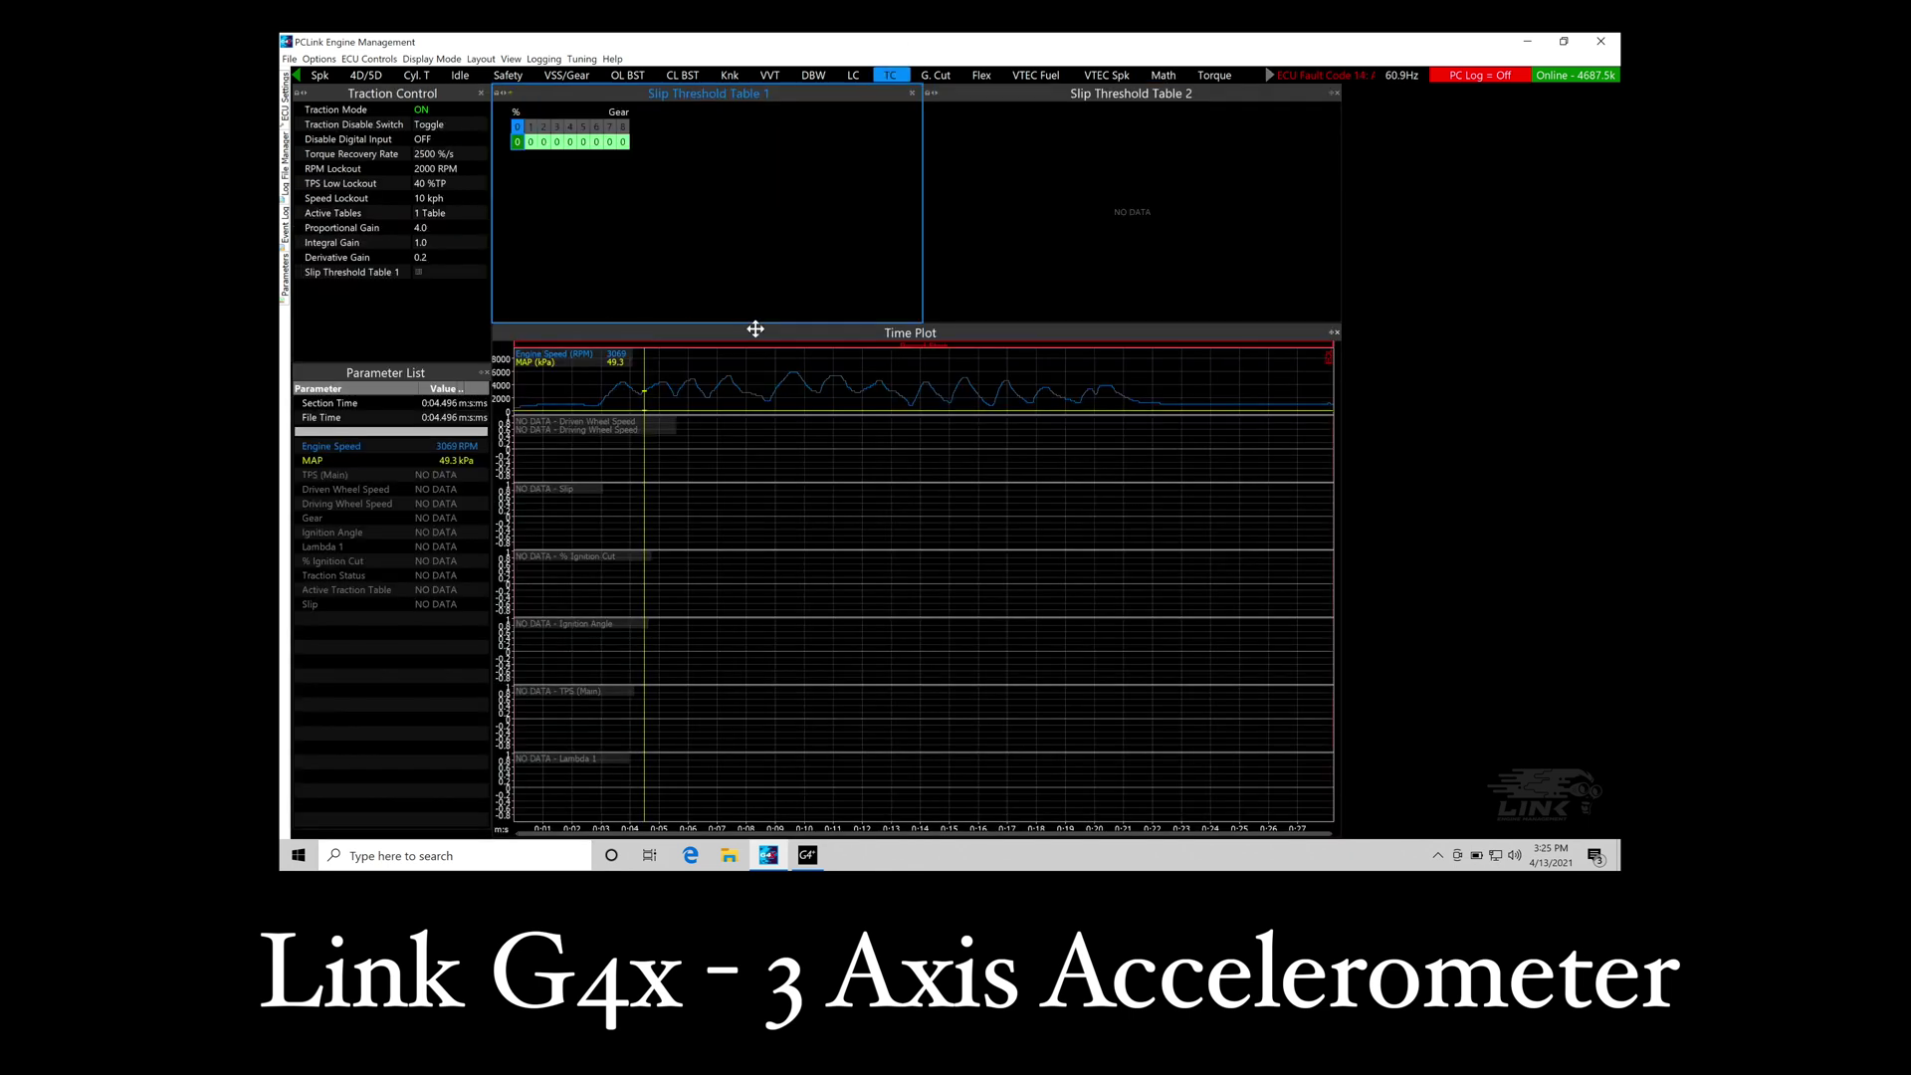
pyautogui.doubleClick(535, 131)
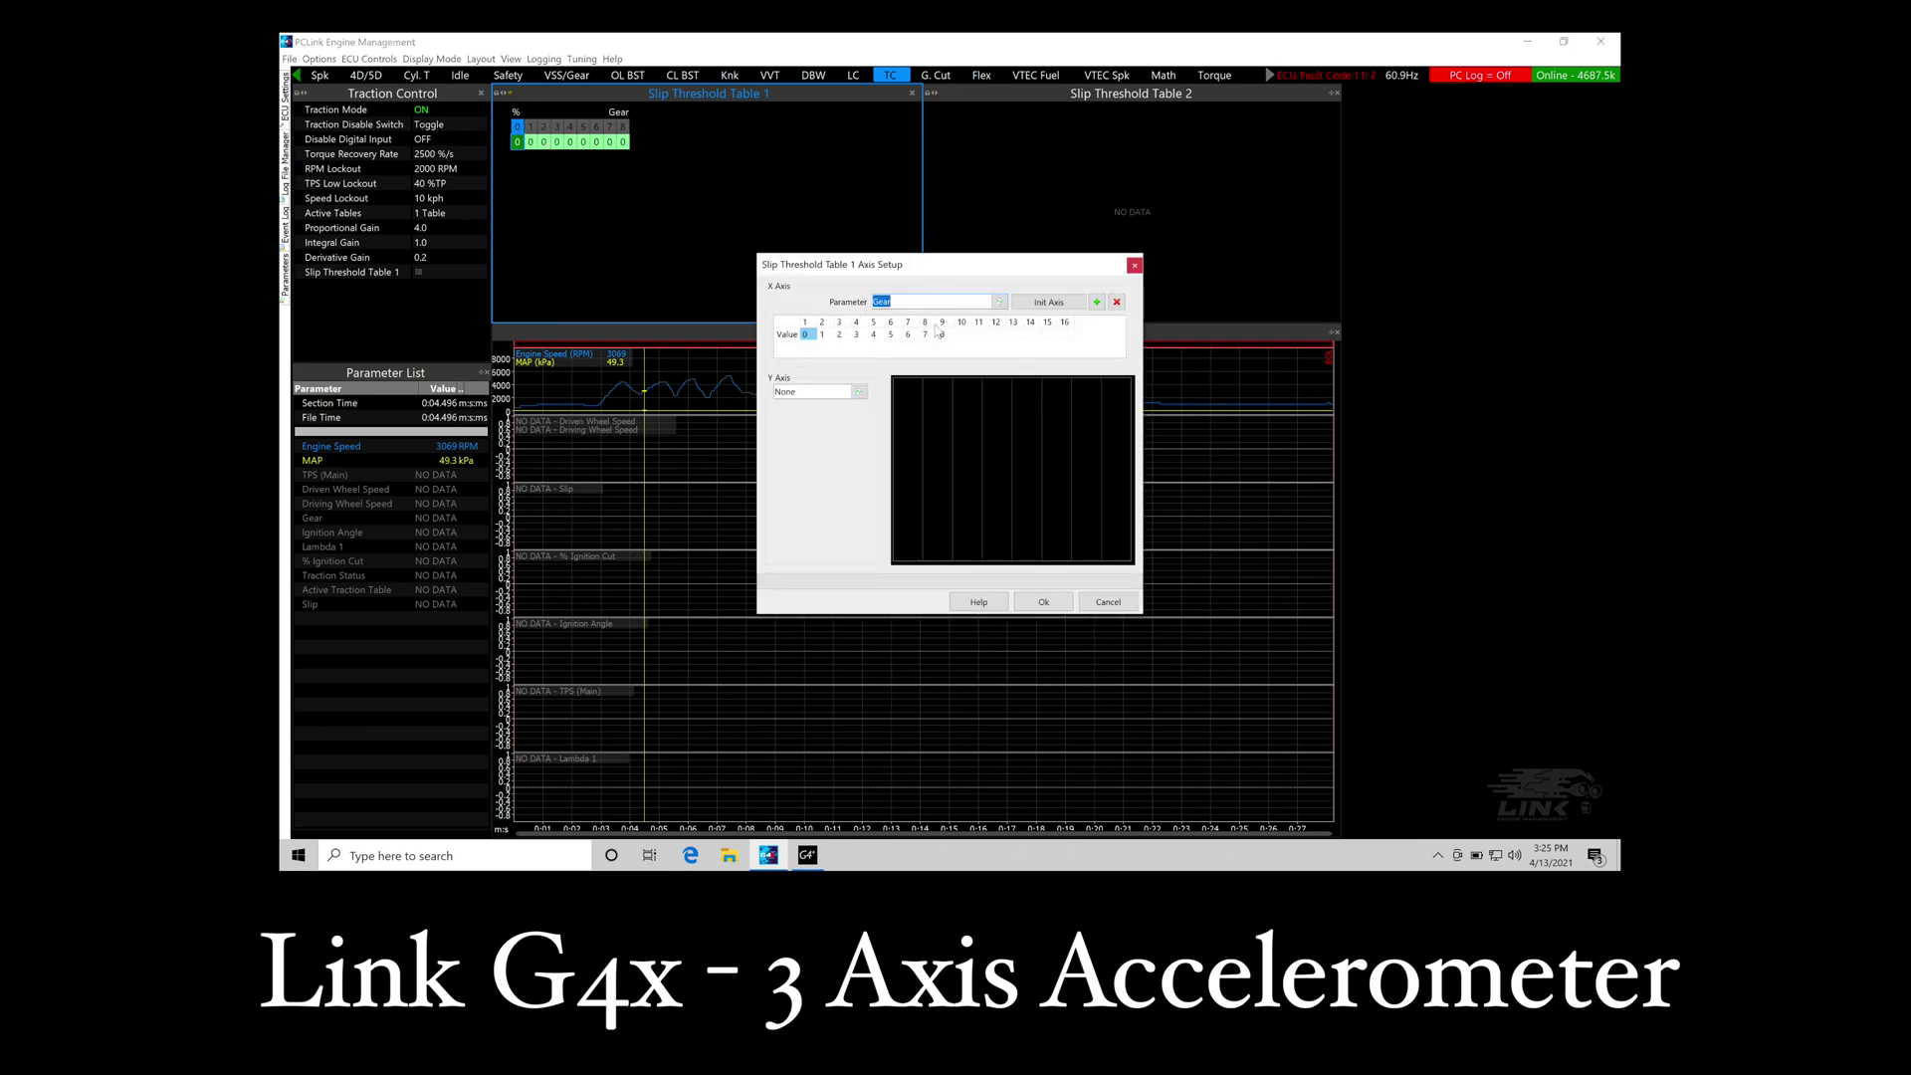
pyautogui.click(1001, 300)
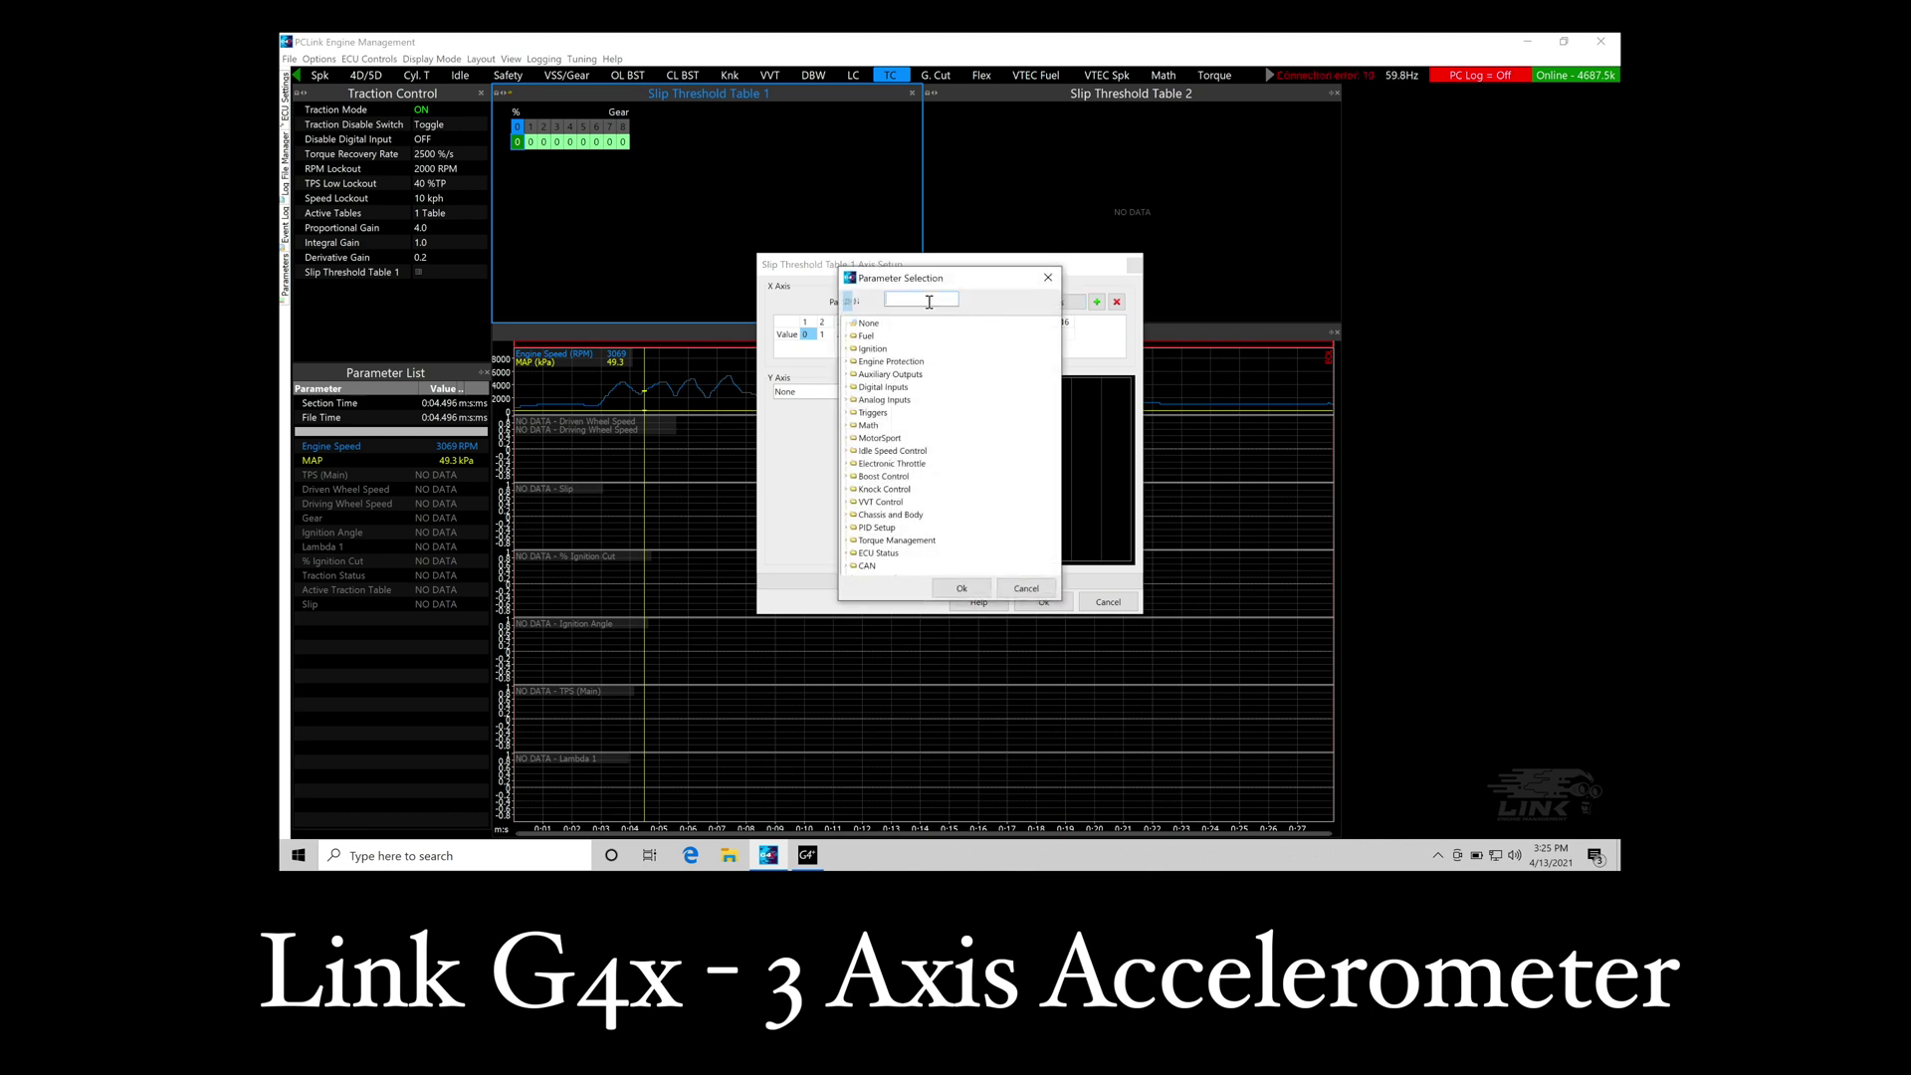
pyautogui.write('accel')
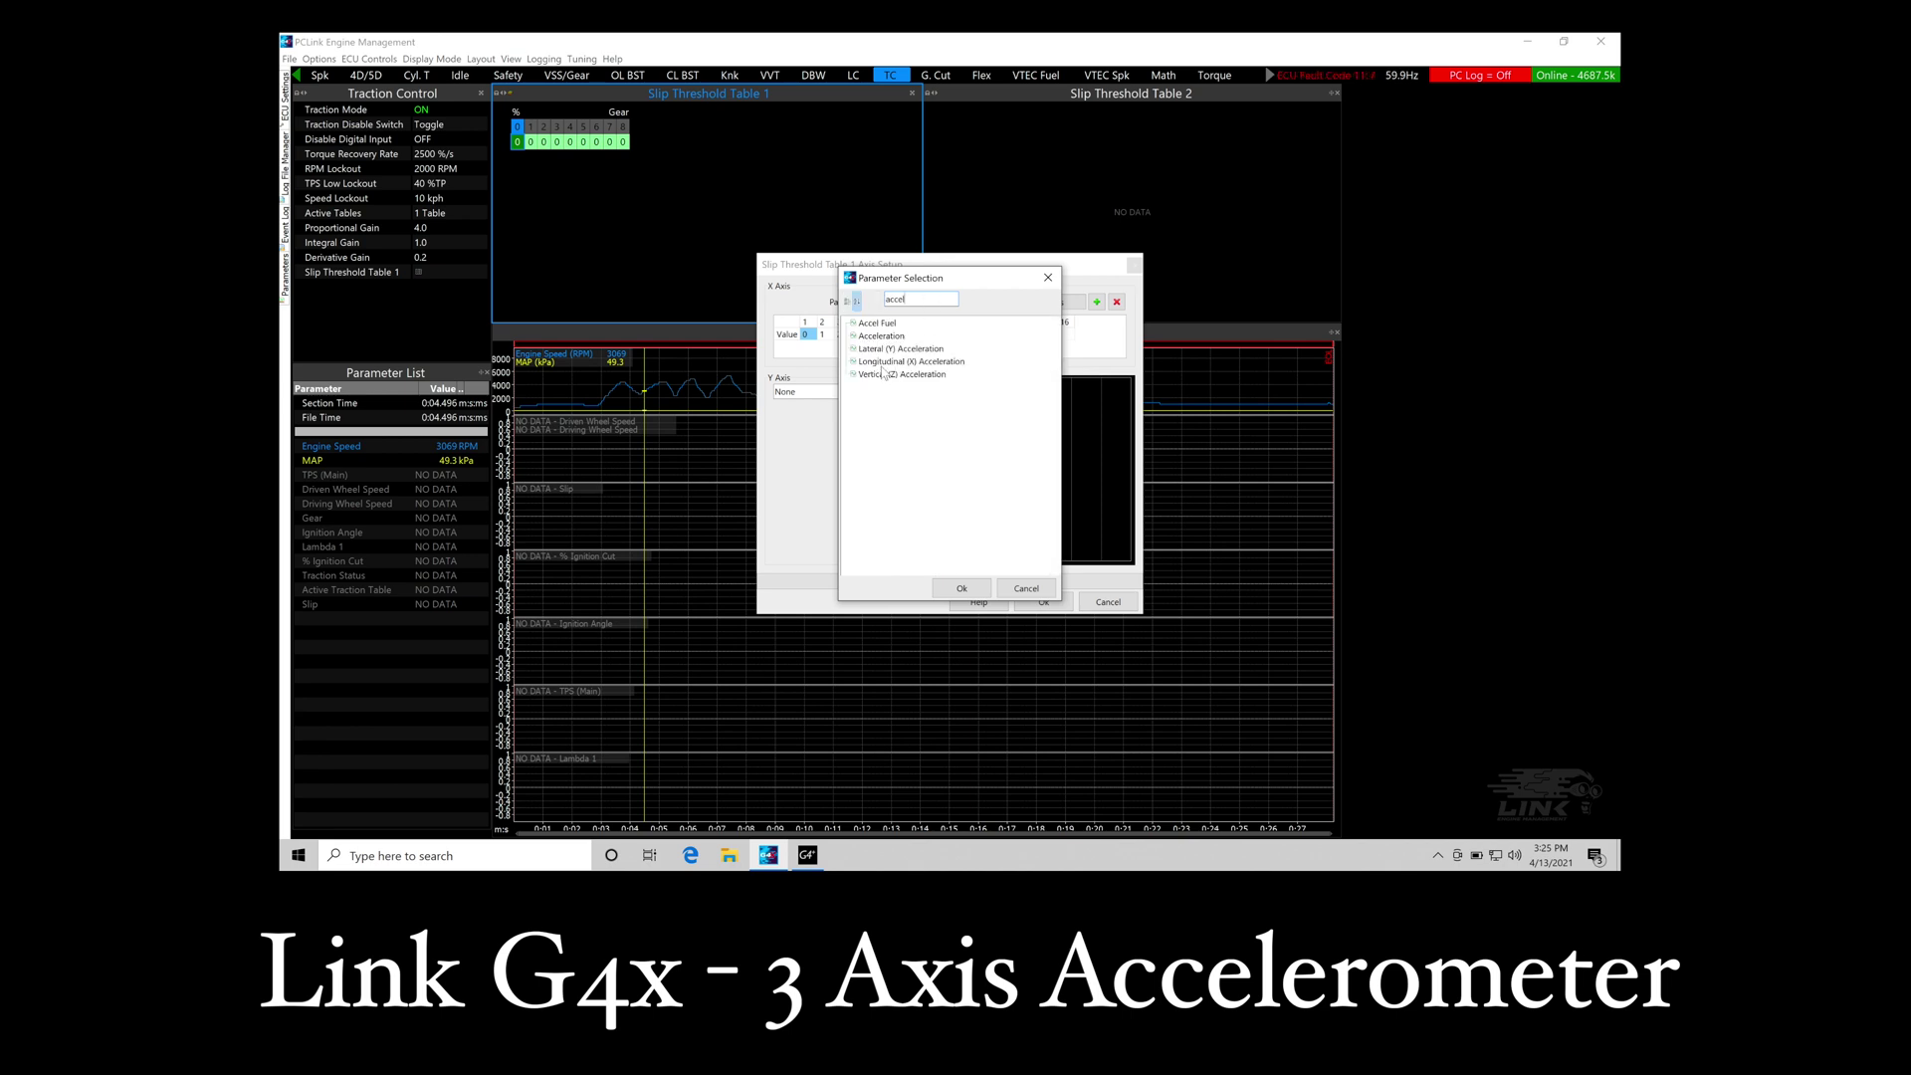
pyautogui.click(893, 362)
pyautogui.click(961, 588)
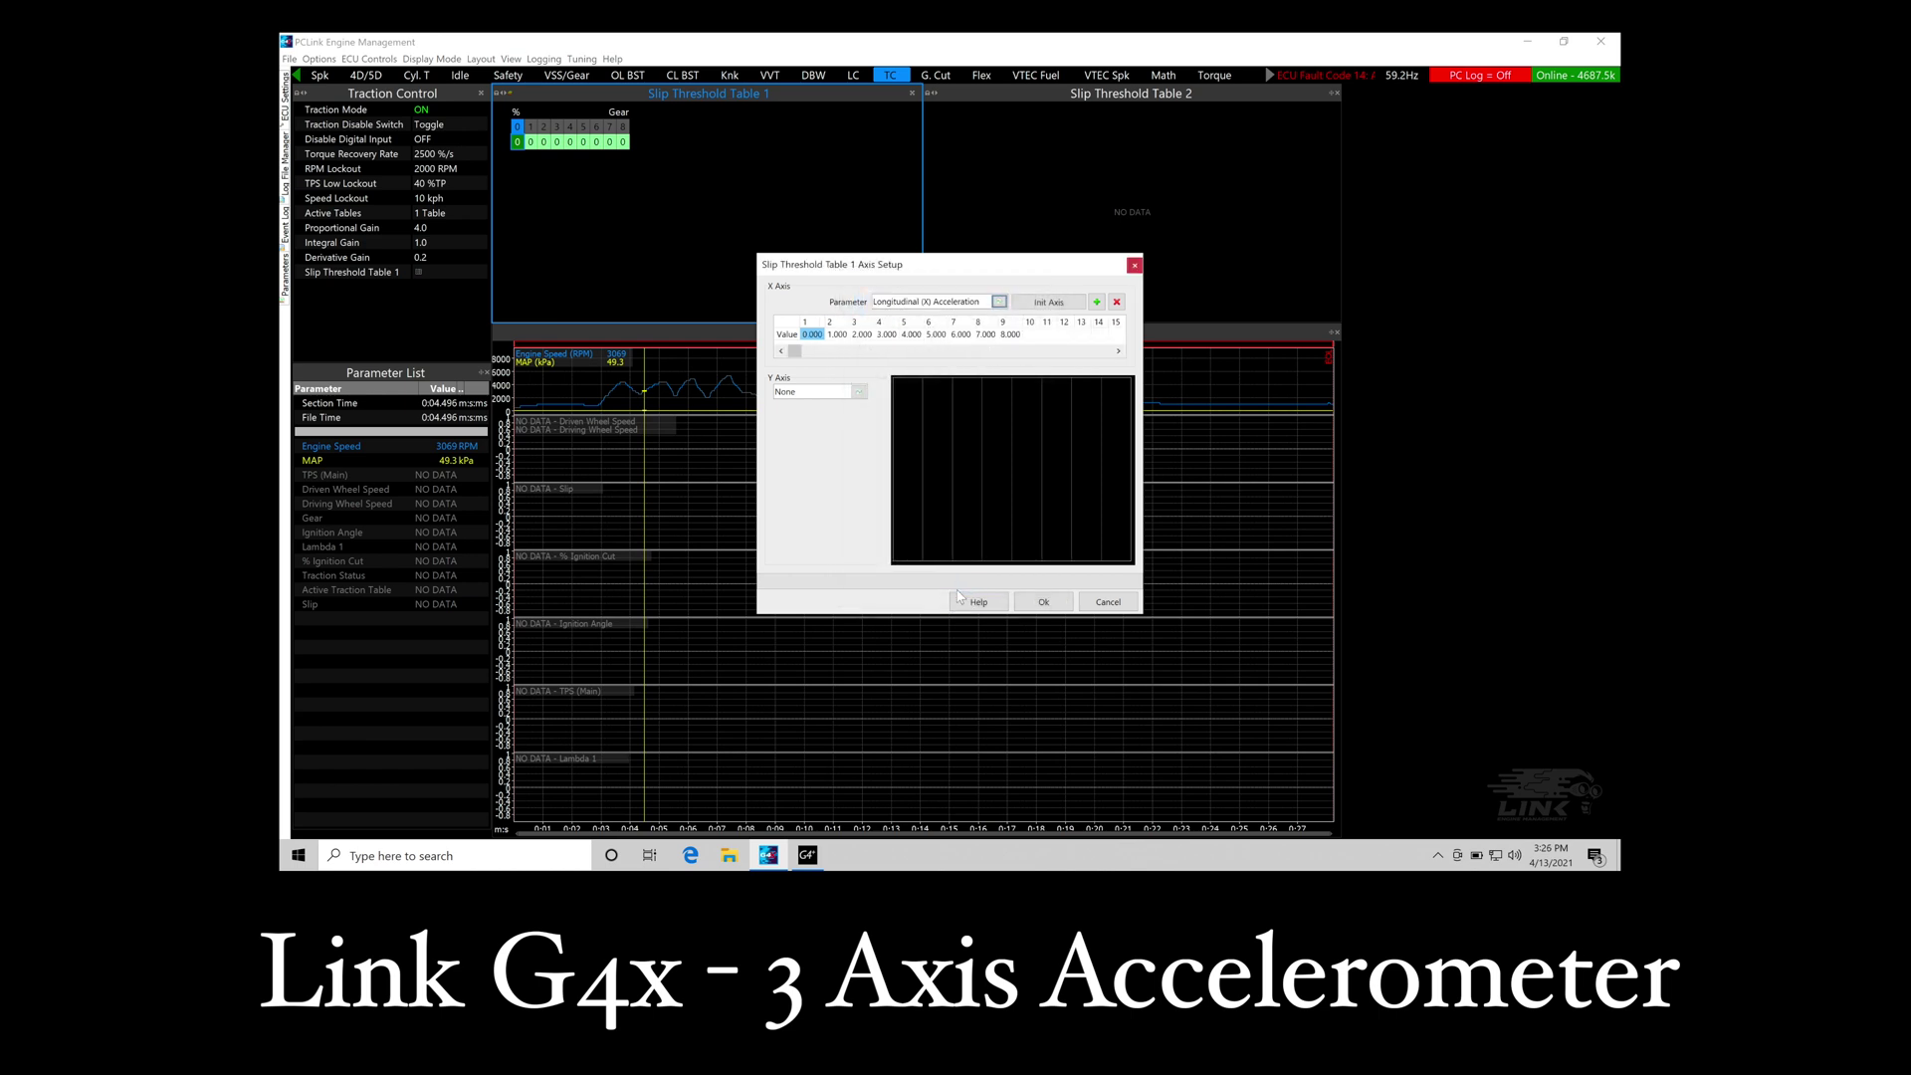
pyautogui.click(1038, 307)
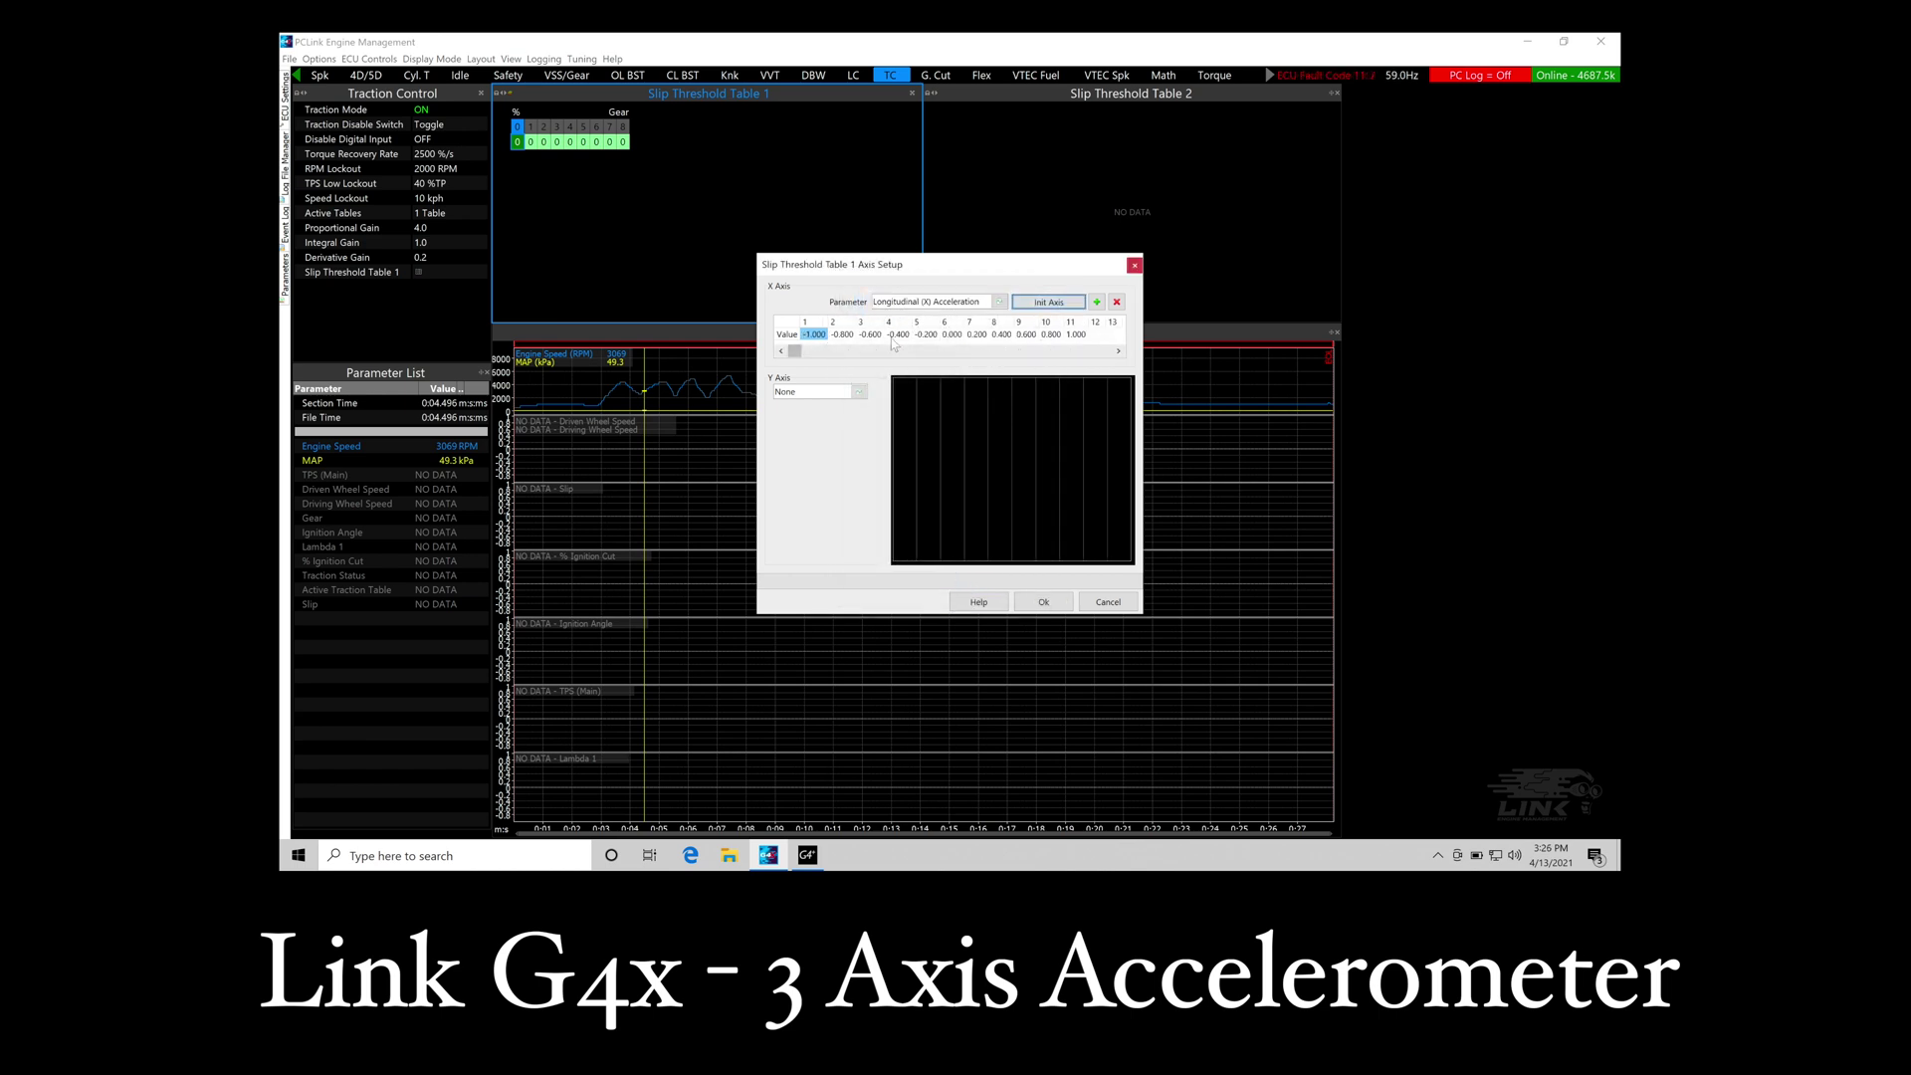
# - Add X-axis breakpoints 2 and 3 at the end of the range
pyautogui.click(1097, 335)
pyautogui.write('2')
pyautogui.click(1111, 335)
pyautogui.click(1115, 337)
pyautogui.write('3')
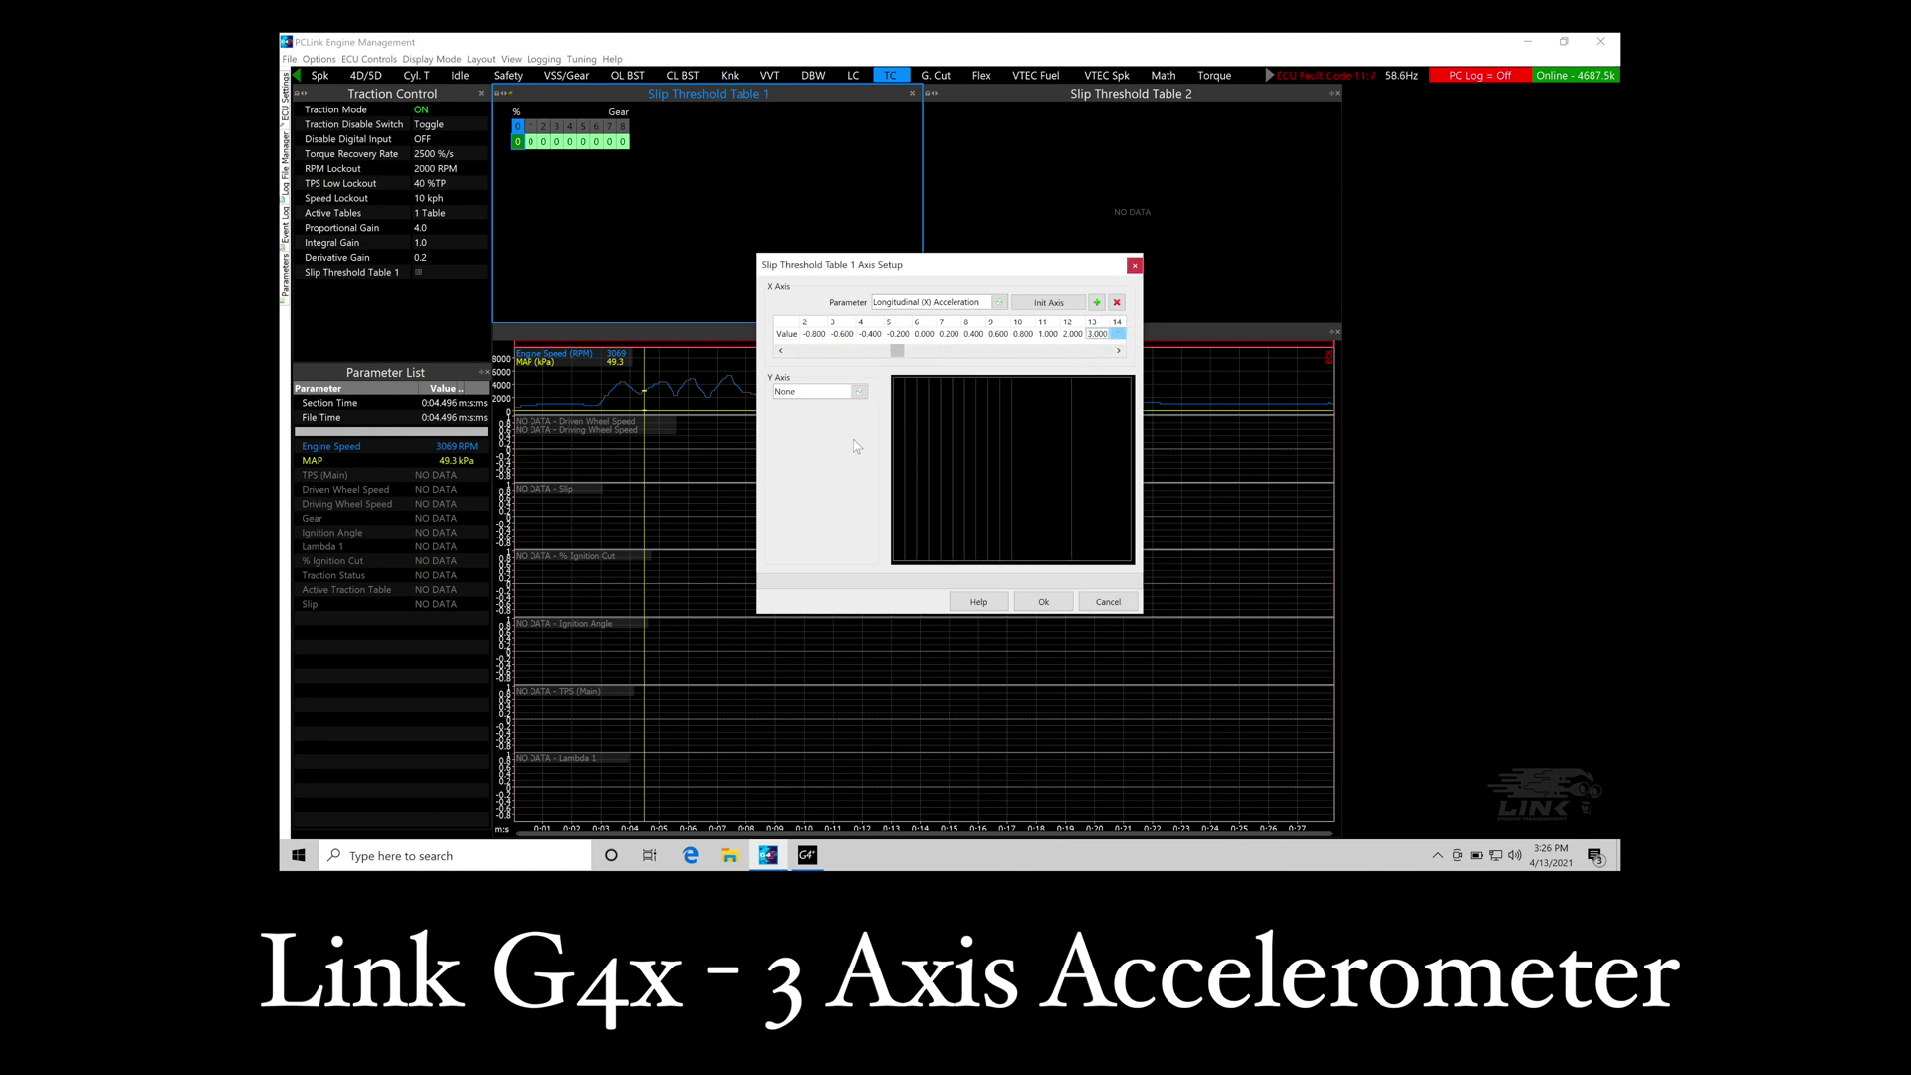
pyautogui.press('Return')
# - Set the Y axis to Driven Wheel Speed
pyautogui.click(858, 392)
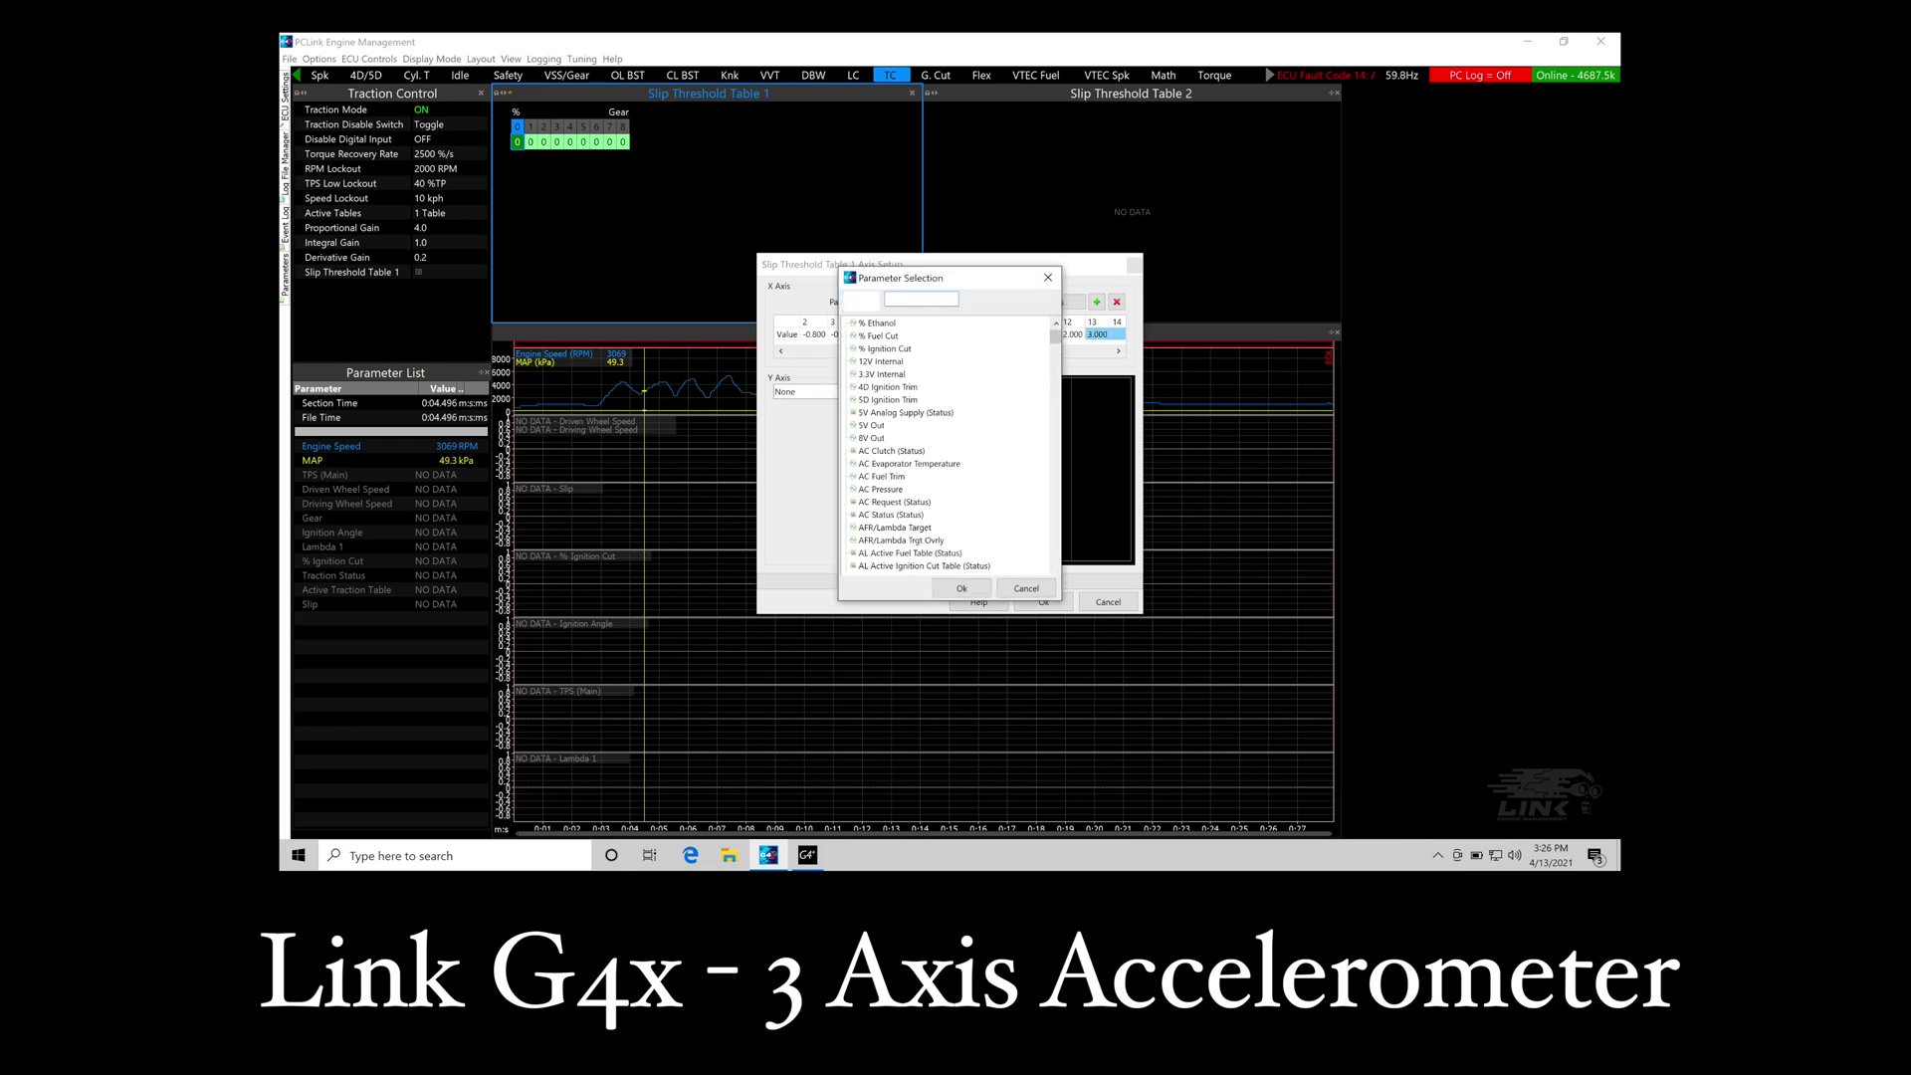
pyautogui.click(944, 301)
pyautogui.write('speed')
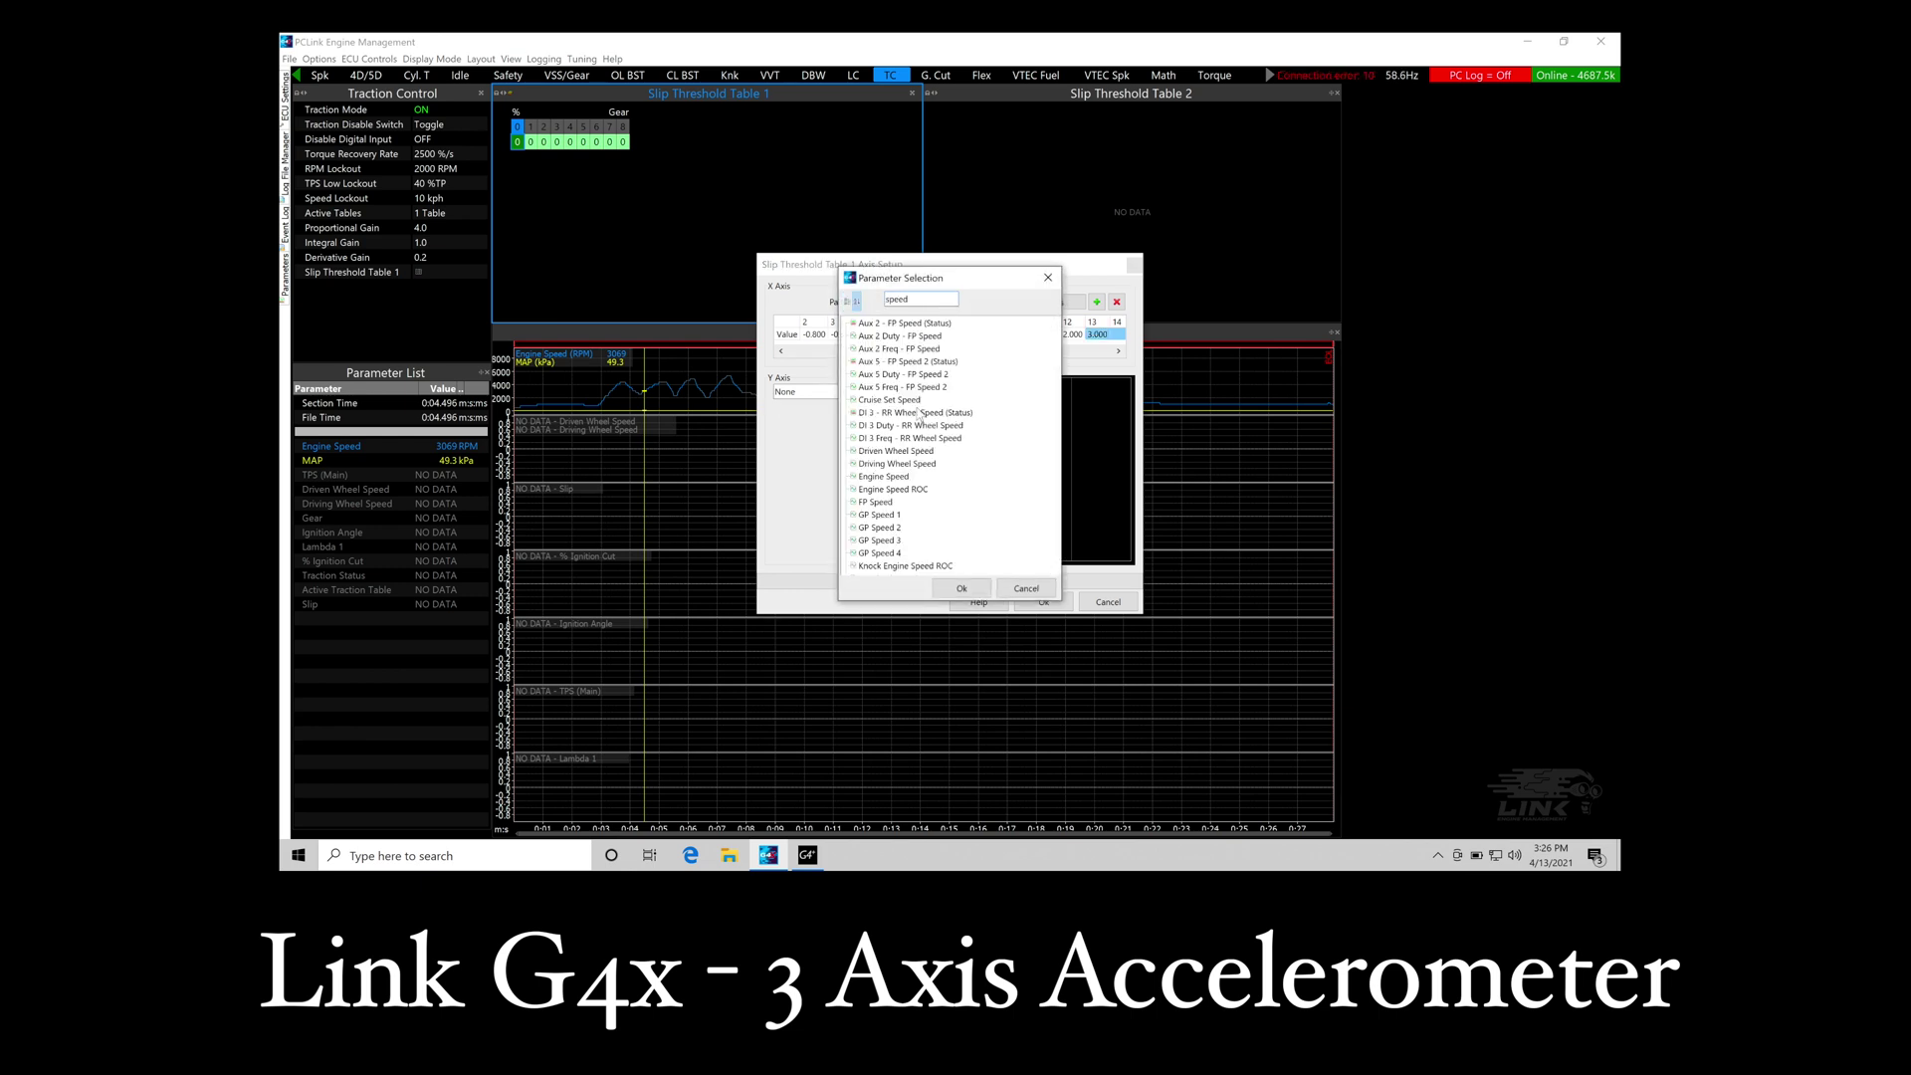
pyautogui.click(895, 453)
pyautogui.click(952, 589)
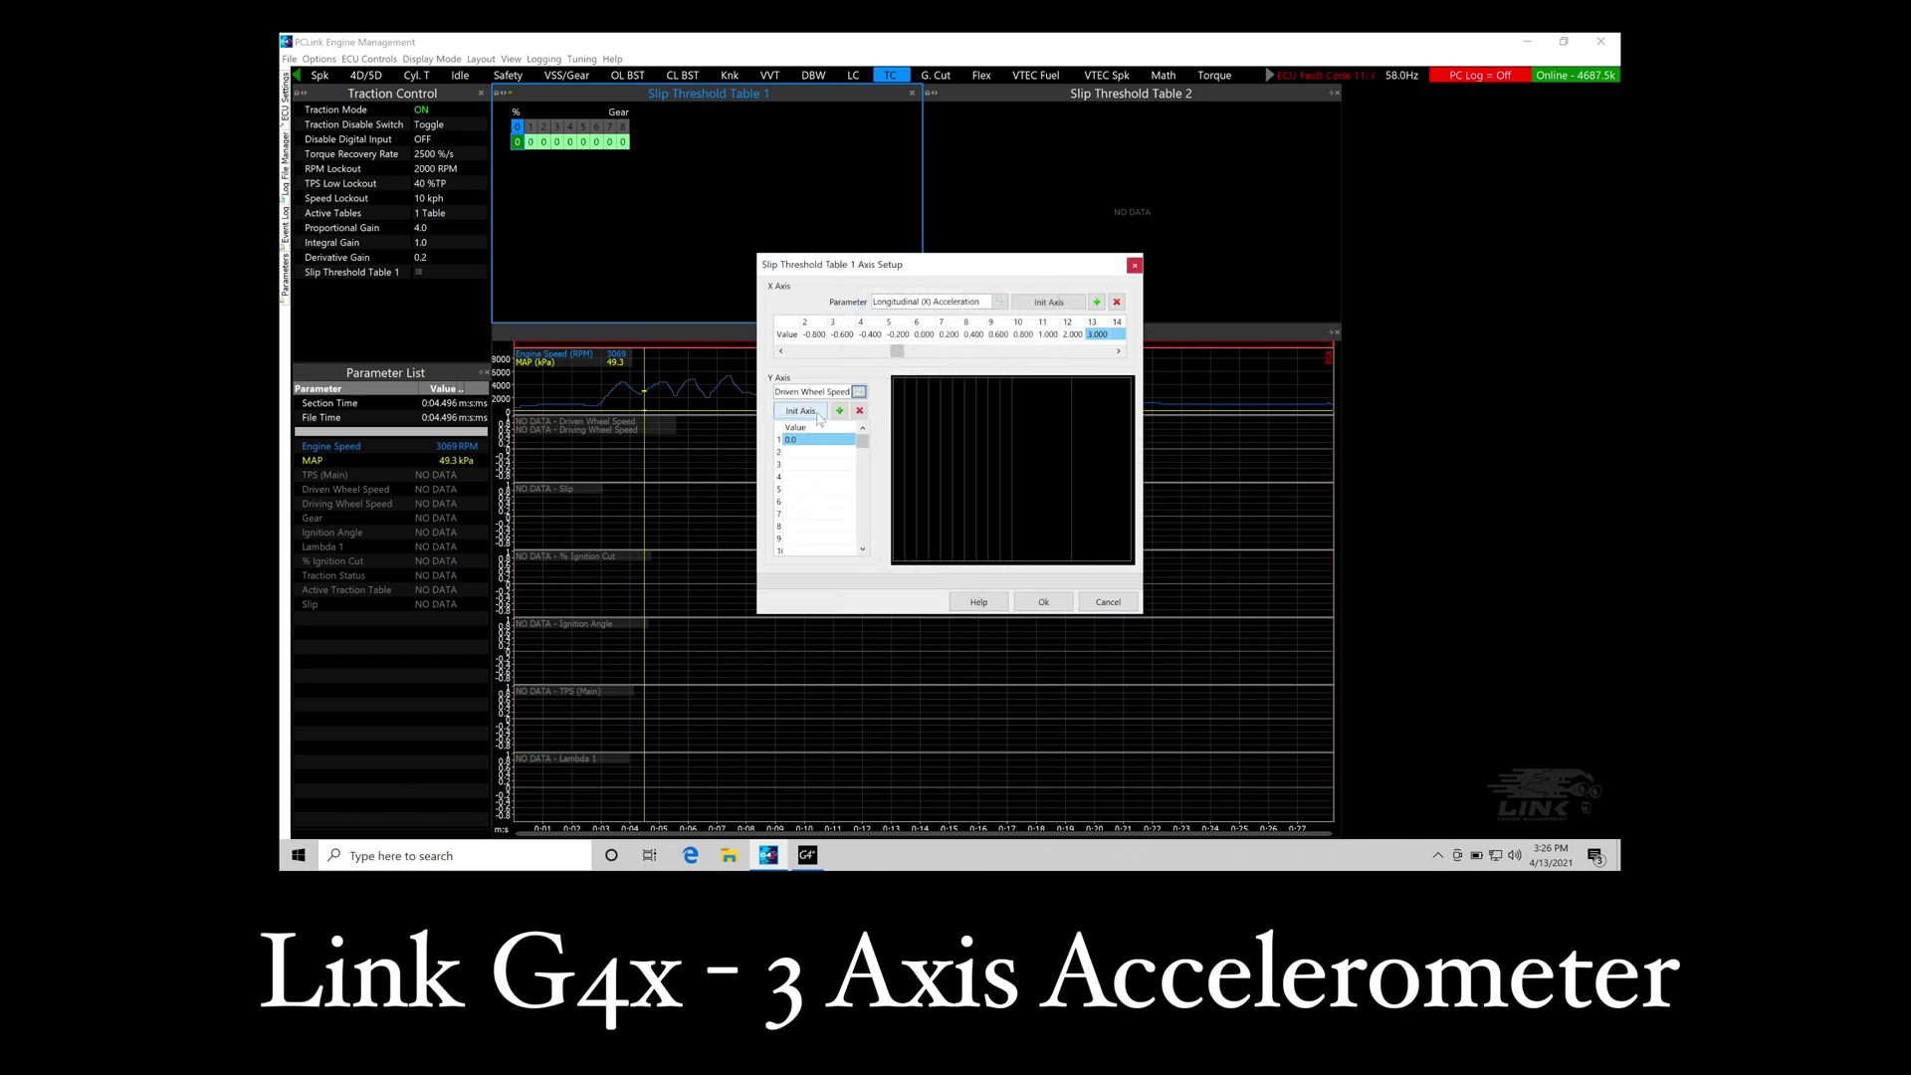
pyautogui.click(1043, 601)
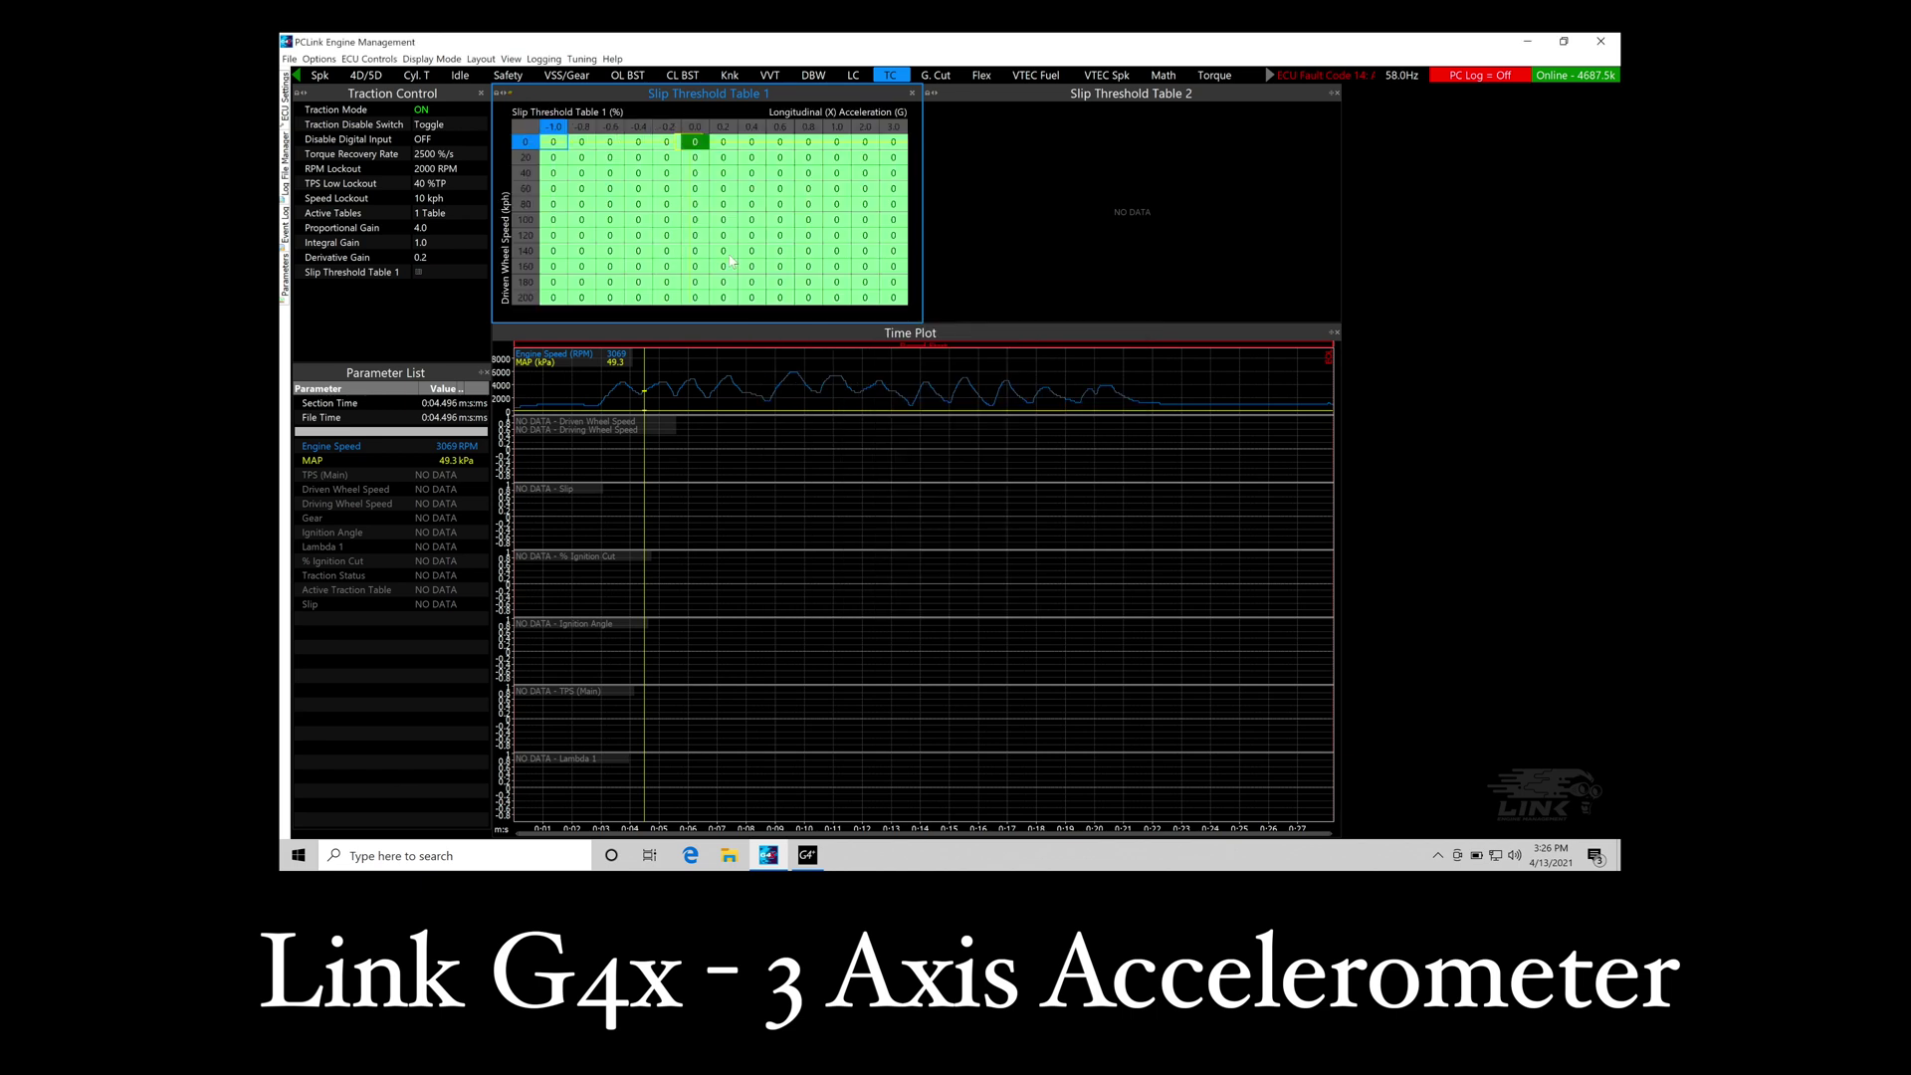